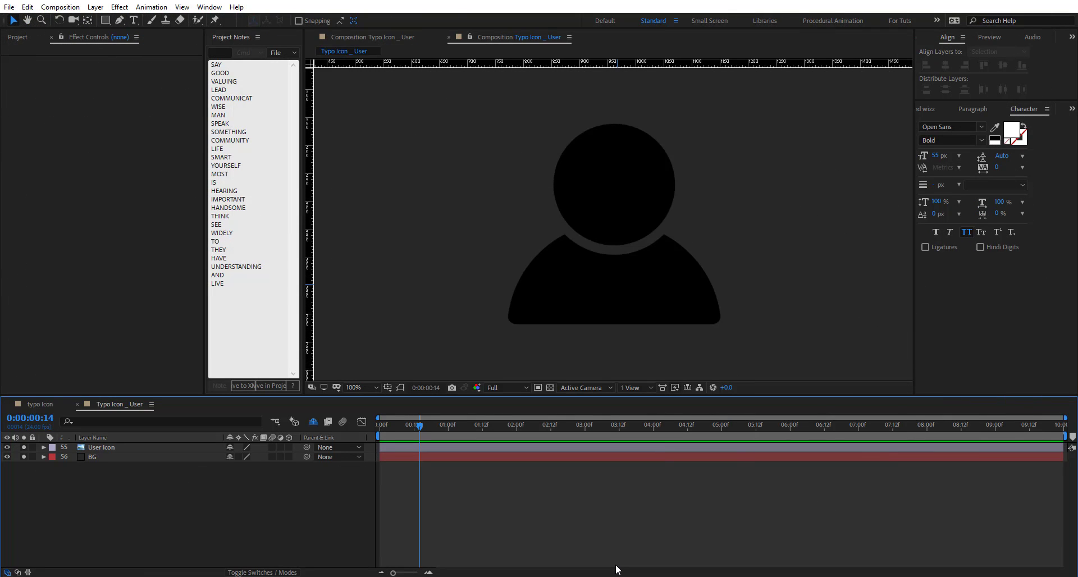
left_click(500, 448)
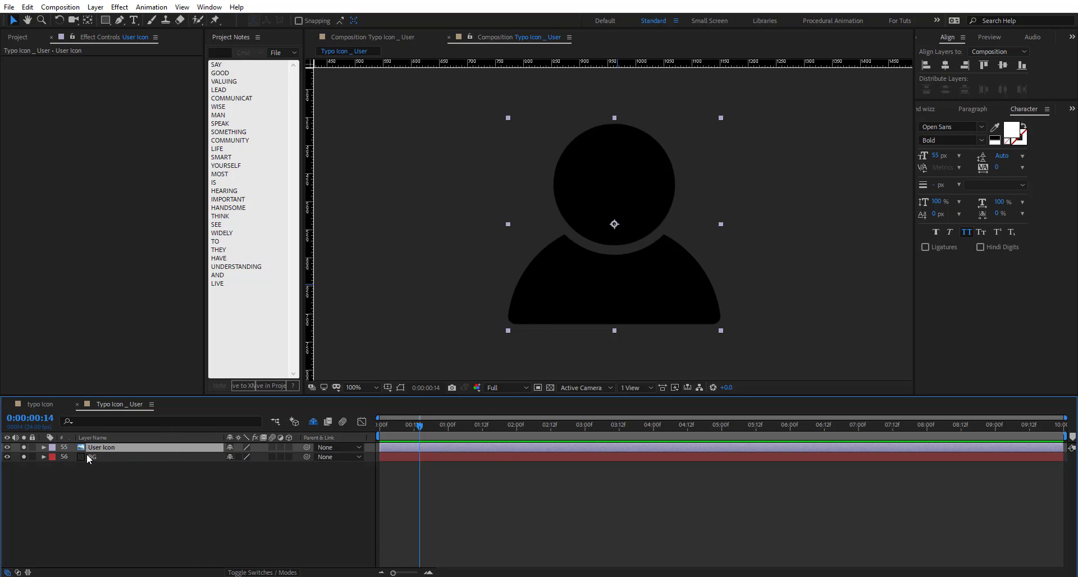
left_click_drag(211, 64, 254, 300)
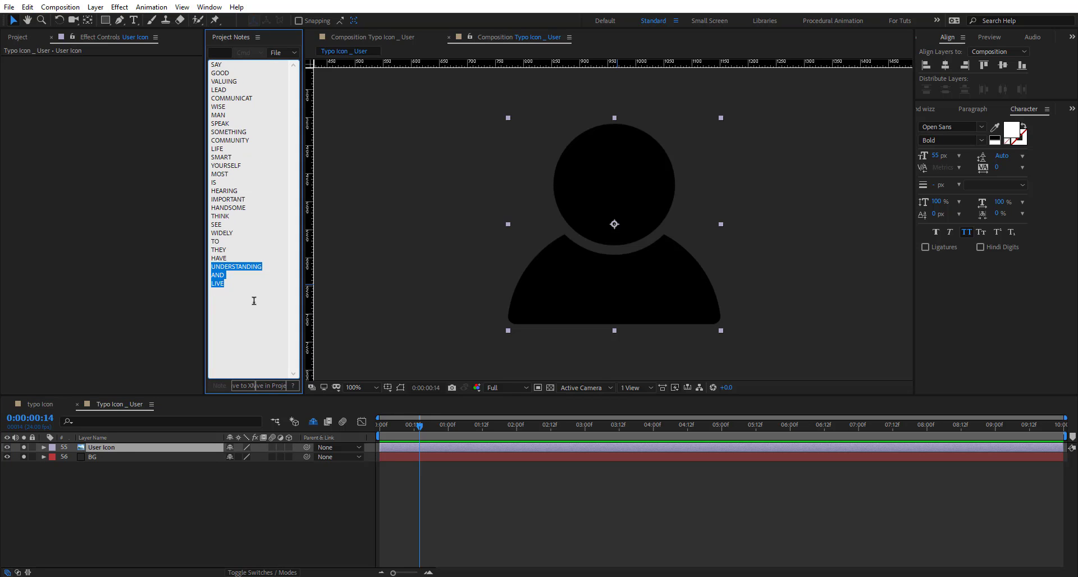
left_click(254, 301)
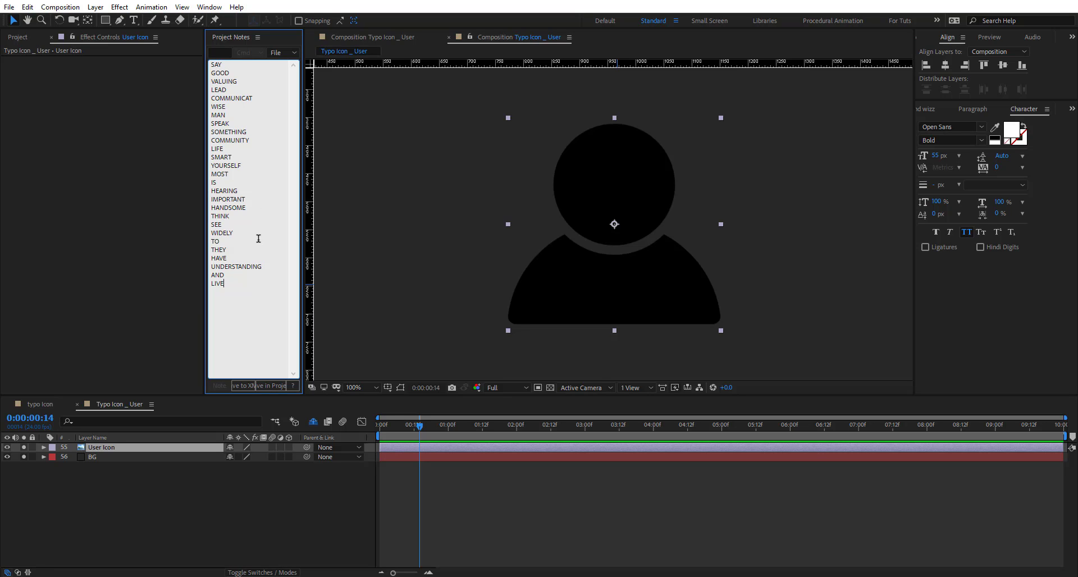
left_click(595, 347)
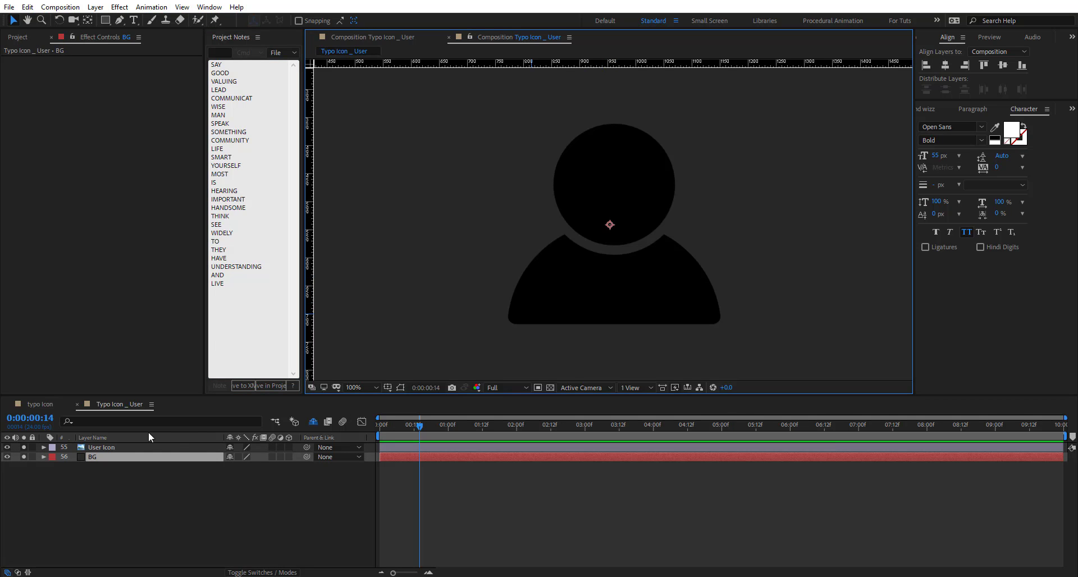
Add the text "Man" on the icon's body and place its layer above the User Icon layer
left_click(134, 20)
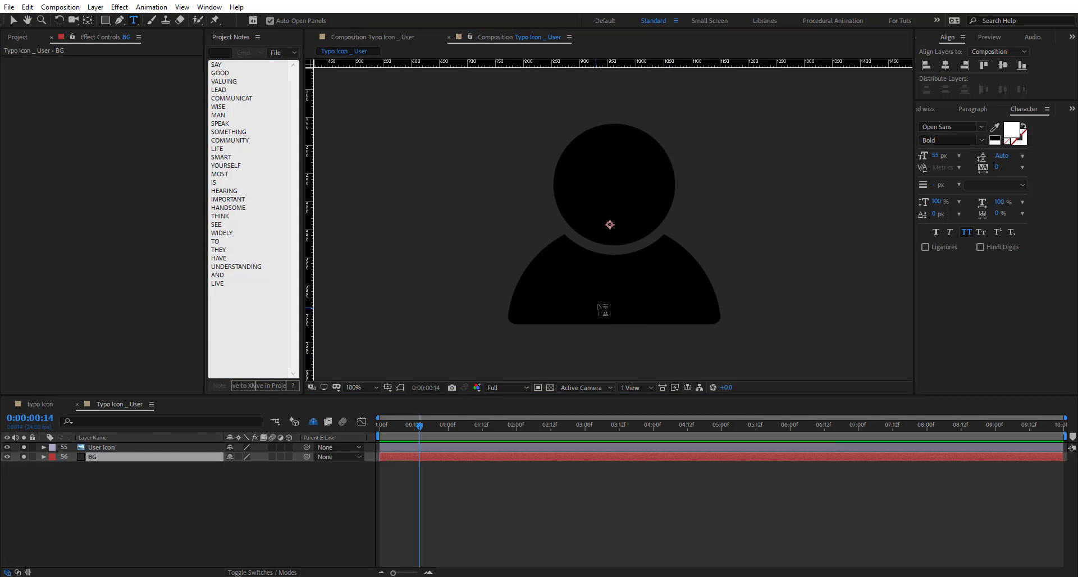
left_click(599, 310)
type("Man")
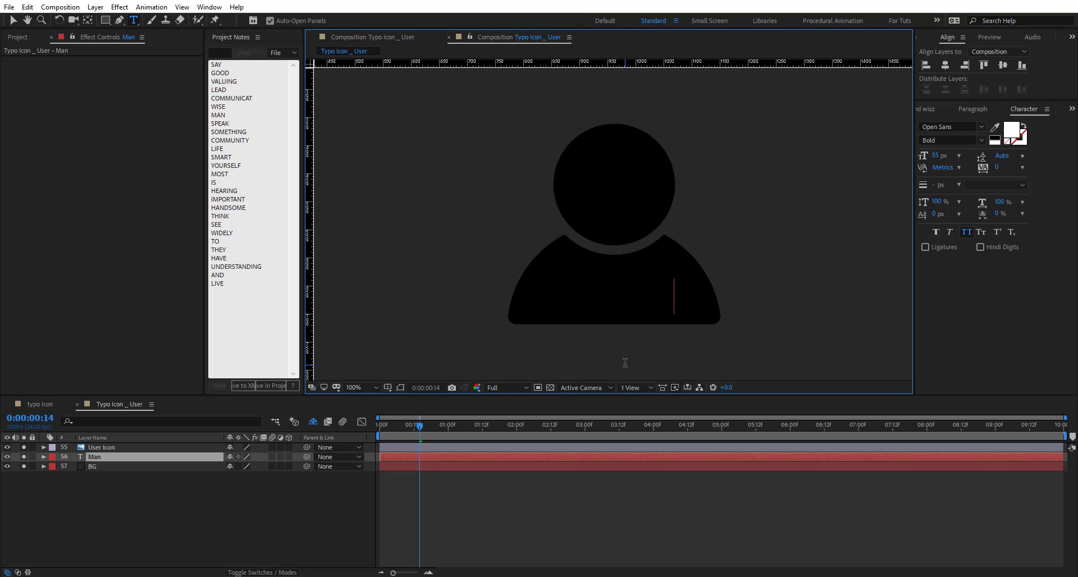
left_click_drag(153, 457, 153, 447)
left_click(12, 23)
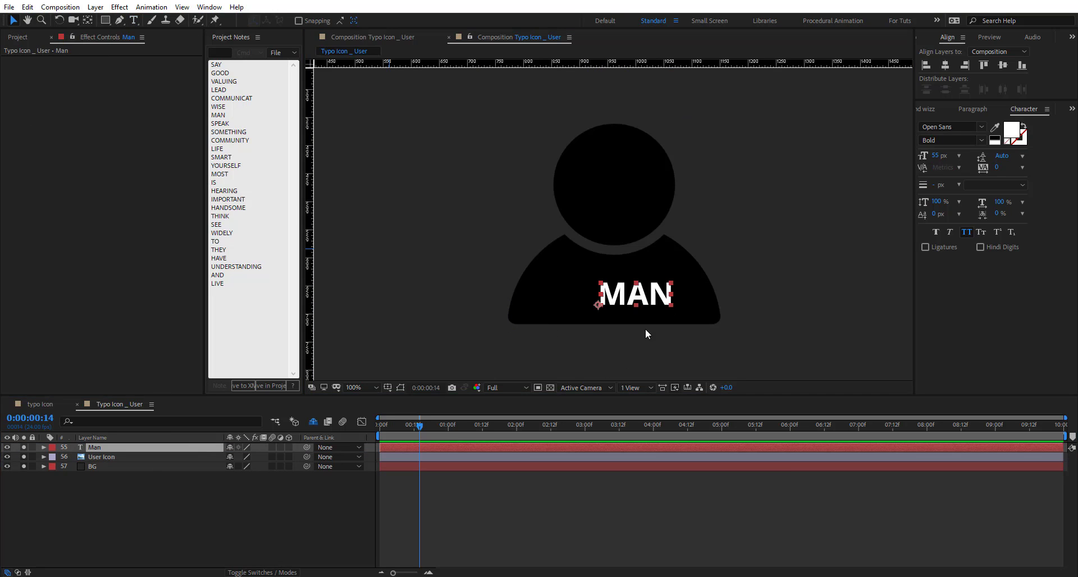
Set the MAN text size to 48 px and position it on the bottom edge of the icon's body
left_click_drag(639, 305, 622, 318)
left_click(935, 157)
left_click_drag(935, 156, 931, 156)
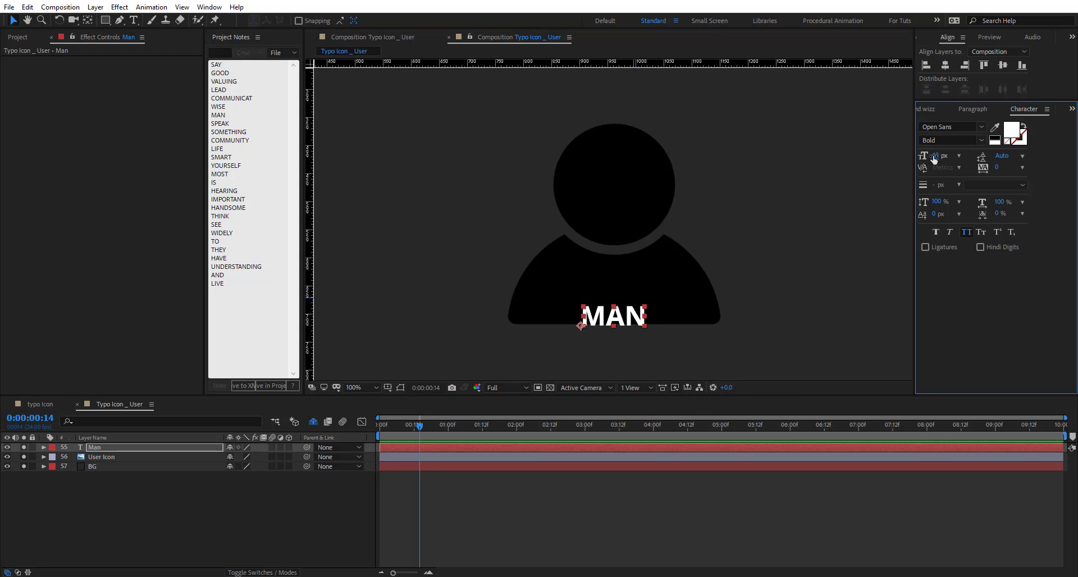
left_click_drag(627, 325, 632, 323)
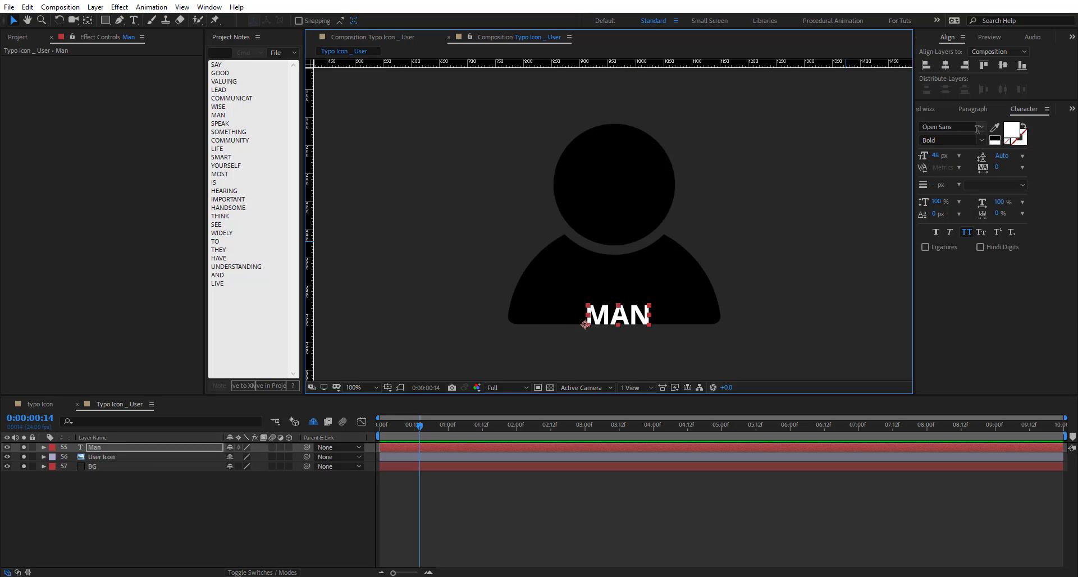
left_click(979, 140)
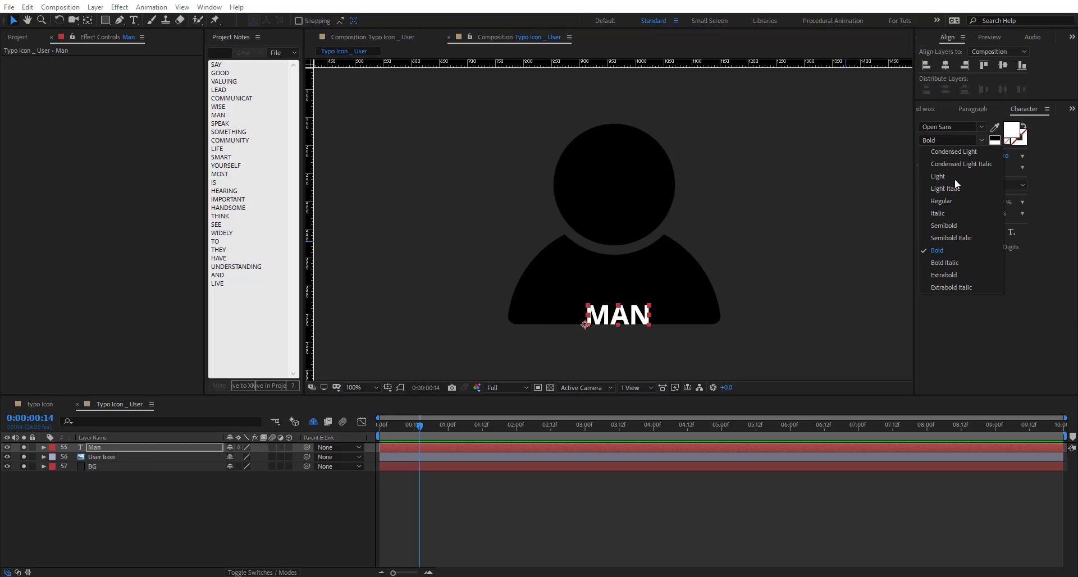
left_click(951, 342)
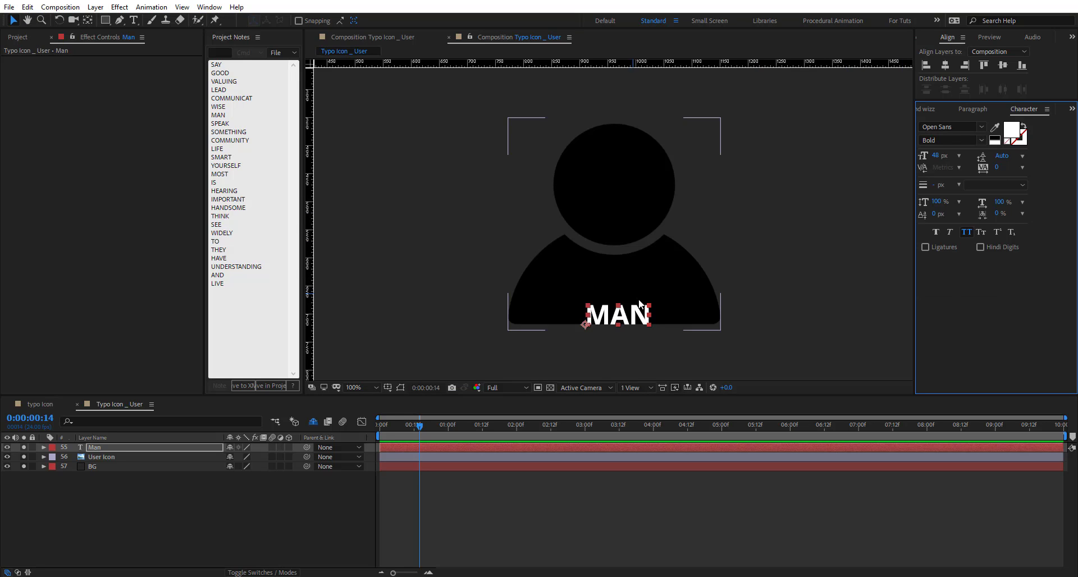
Copy the word HEARING from the project notes and add it as a text layer above MAN on the icon
key("period")
left_click_drag(618, 272, 600, 183)
left_click(228, 206)
double_click(228, 207)
double_click(230, 191)
key("ctrl+c")
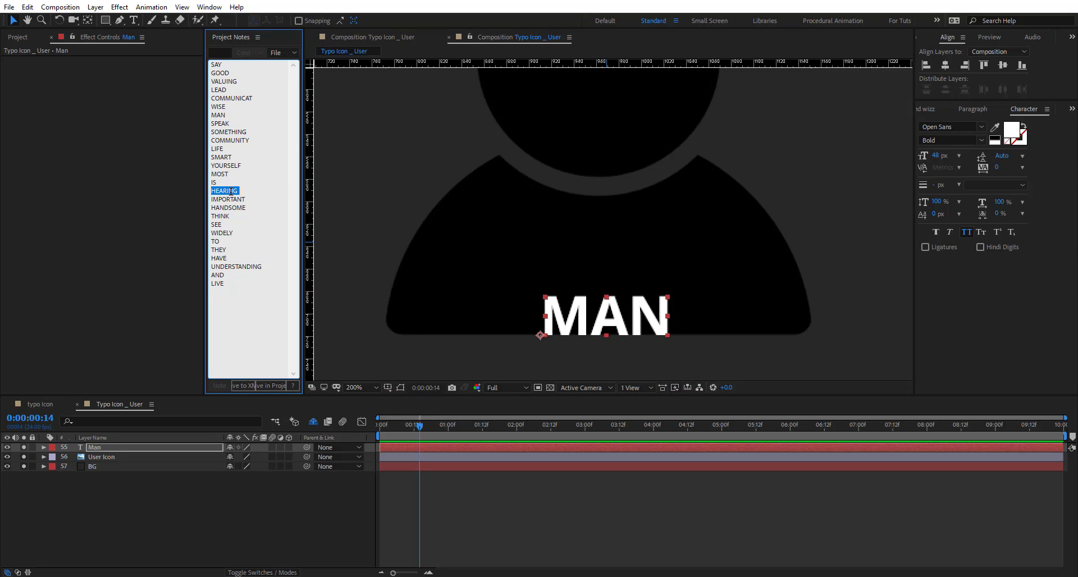
left_click(597, 231)
key("ctrl+t")
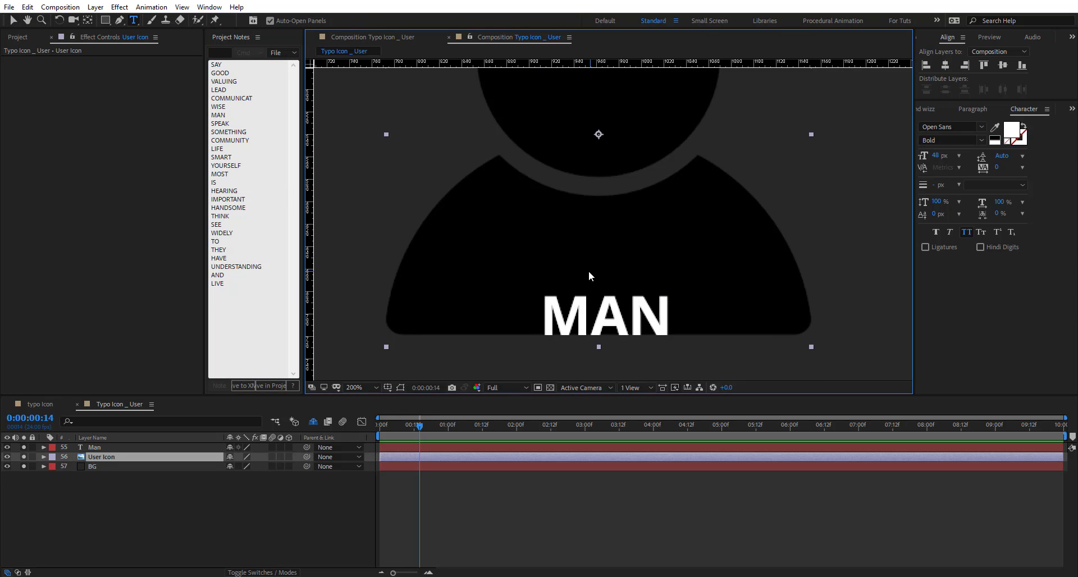
left_click(574, 257)
key("ctrl+v")
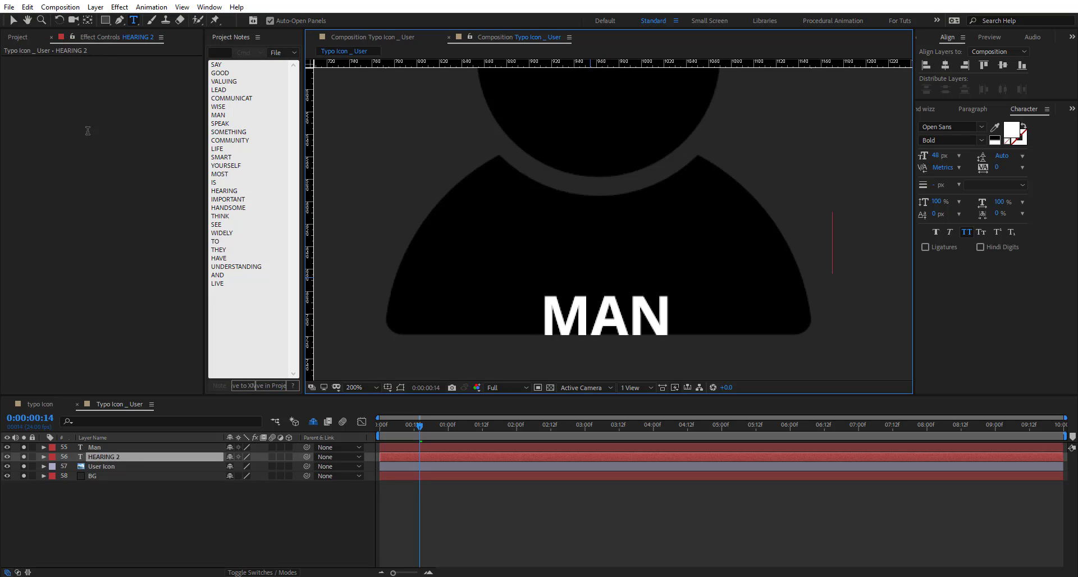
Set the HEARING text size to 23 px and place it directly above MAN
left_click(13, 21)
left_click_drag(935, 155, 913, 155)
left_click_drag(676, 245, 647, 277)
Set the HEARING text's tracking to 79 and nudge it into line with the edge of MAN
left_click(994, 171)
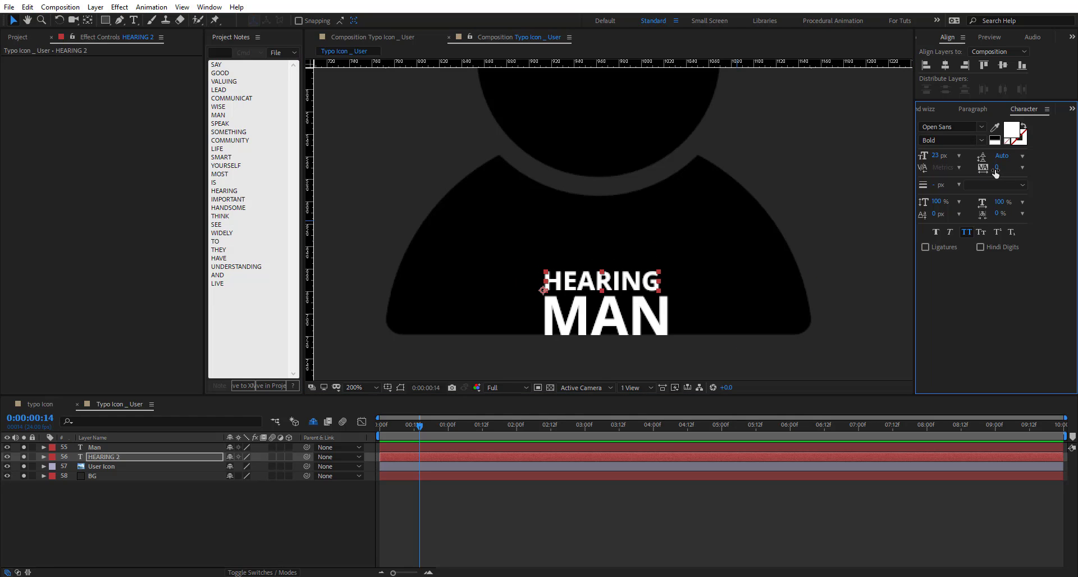
left_click_drag(998, 171, 1019, 171)
scroll(601, 275, "up", 1)
left_click_drag(603, 286, 586, 211)
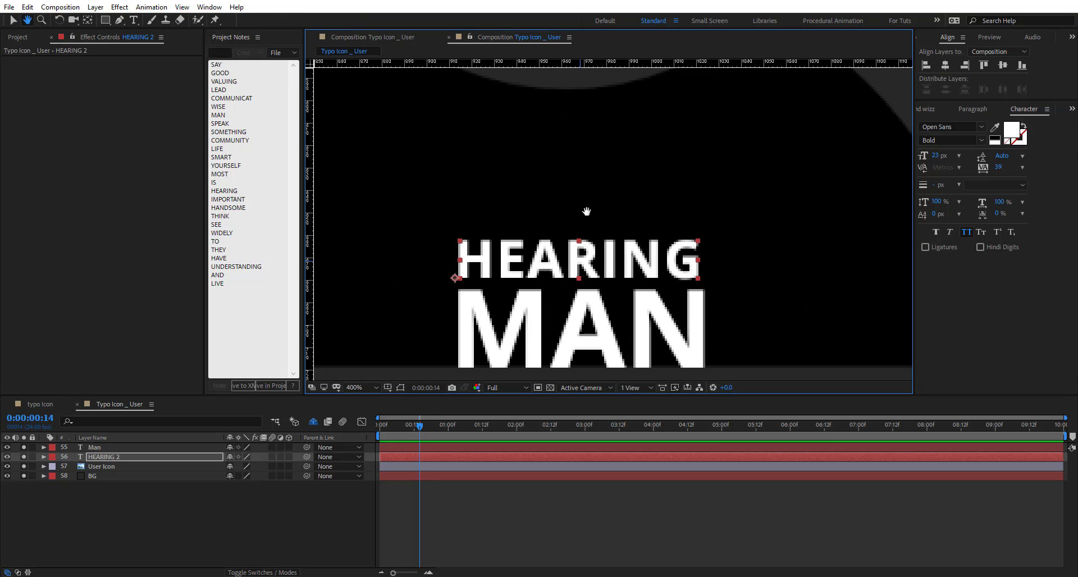
key("v")
left_click_drag(606, 258, 604, 259)
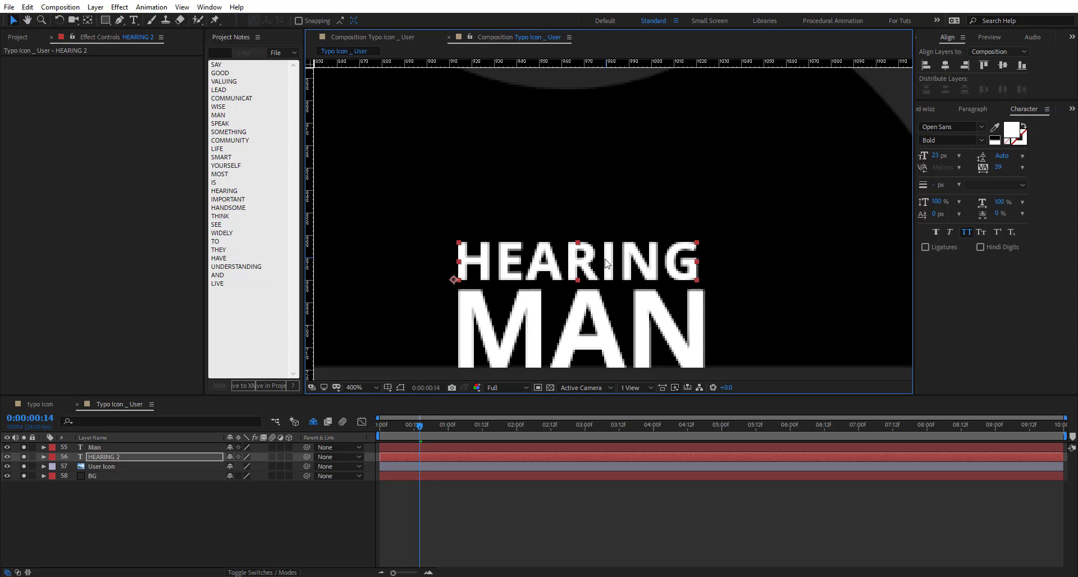
mouse_move(1008, 167)
left_mouse_down()
mouse_move(1054, 169)
mouse_move(1021, 171)
left_mouse_up()
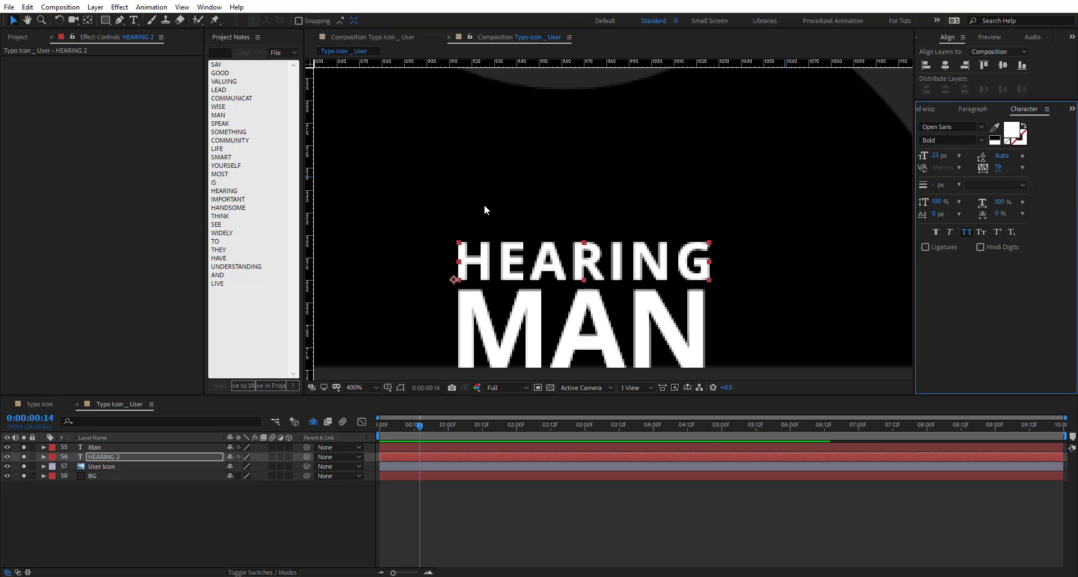
Copy the word SMART from the project notes and add it as a new text layer above HEARING
double_click(220, 156)
key("ctrl+c")
key("ctrl+Down")
key("ctrl+t")
left_click(454, 183)
key("ctrl+v")
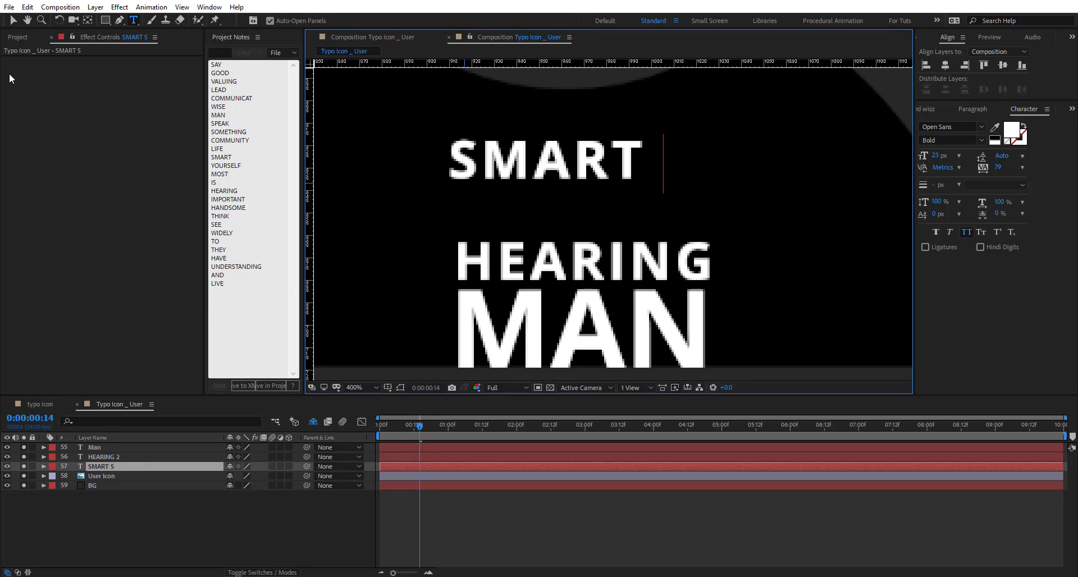
left_click(18, 20)
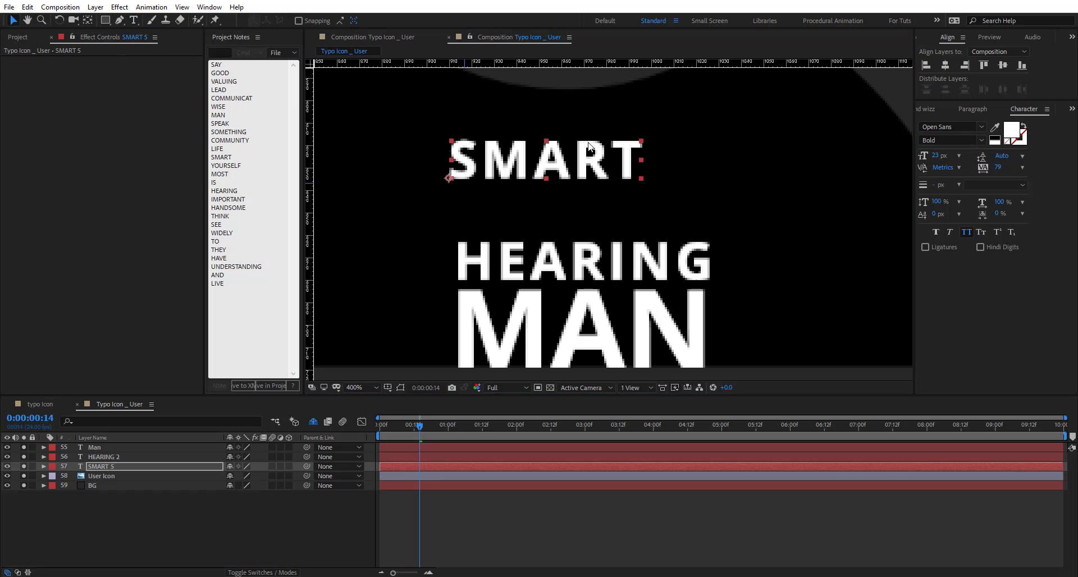
Rotate the SMART text to -90° and stand it against the left side of HEARING and MAN
left_click(120, 466)
key("r")
left_click(242, 476)
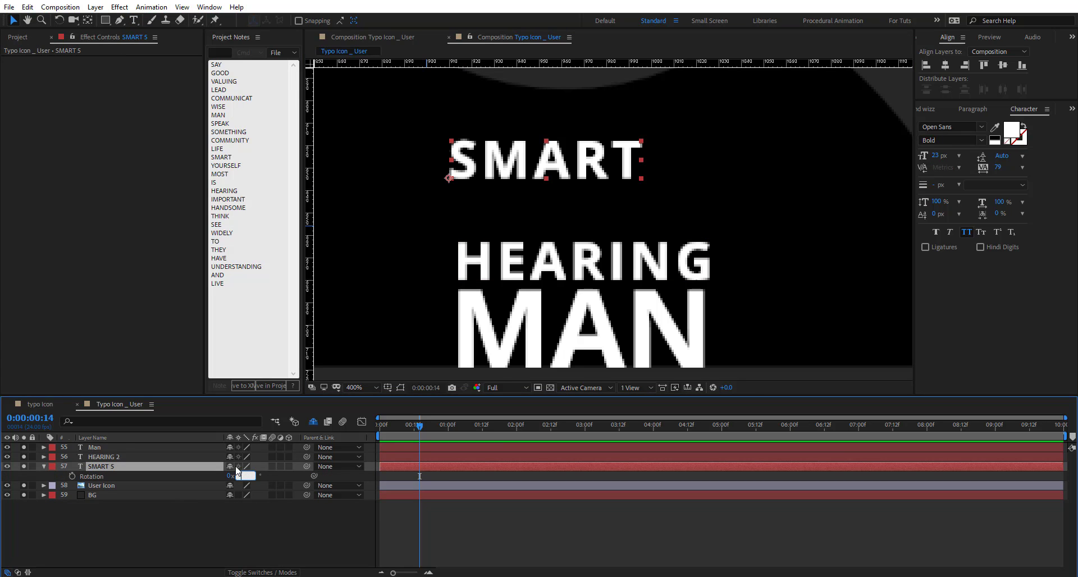
type("-90")
key("Return")
left_click_drag(432, 158, 431, 349)
Set the font style of SMART to Light and of HEARING to Regular
left_click(981, 140)
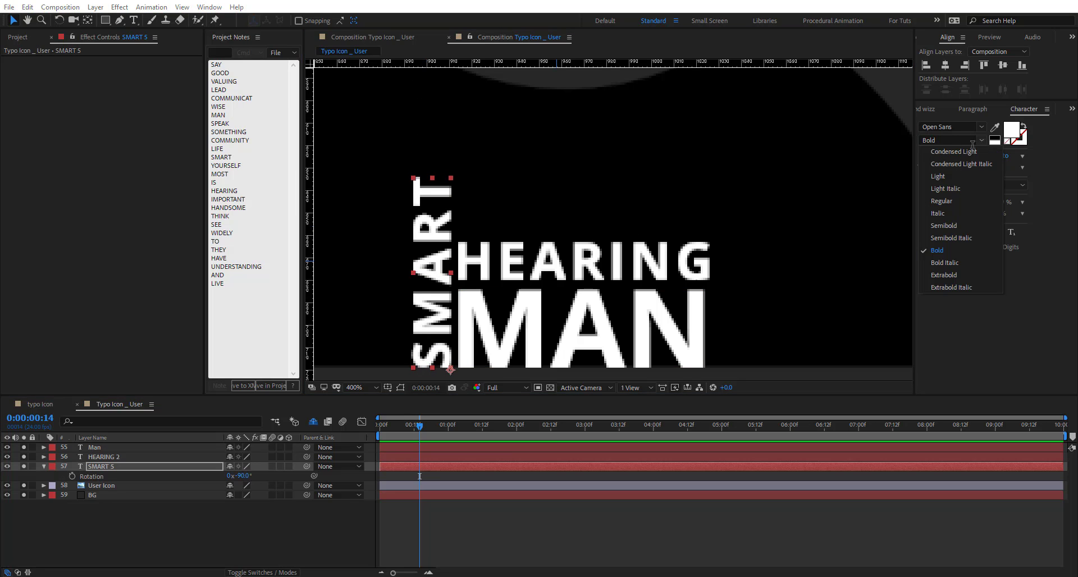
left_click(952, 176)
left_click(663, 261)
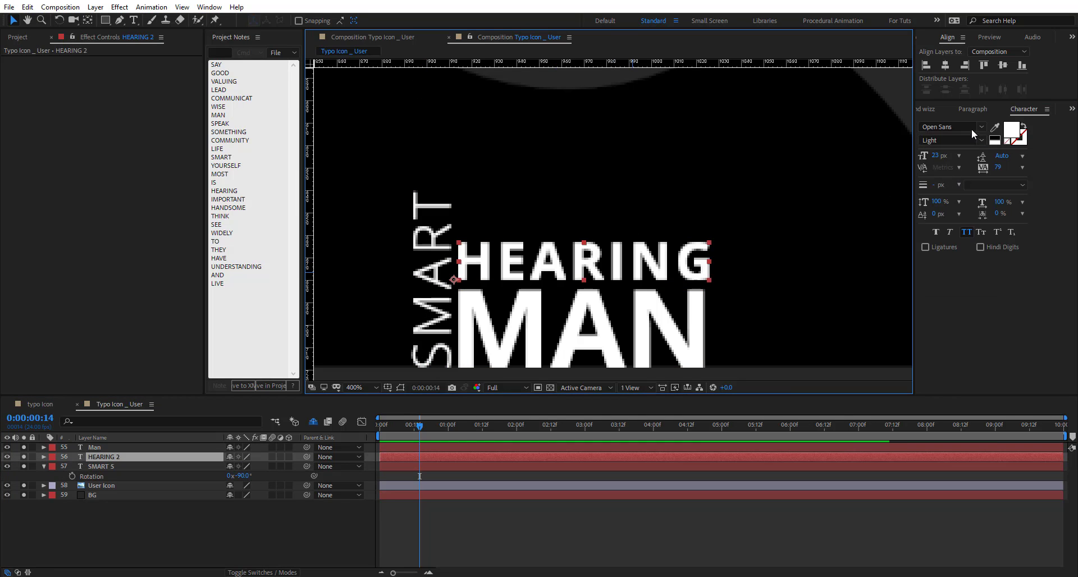
left_click(981, 140)
left_click(954, 210)
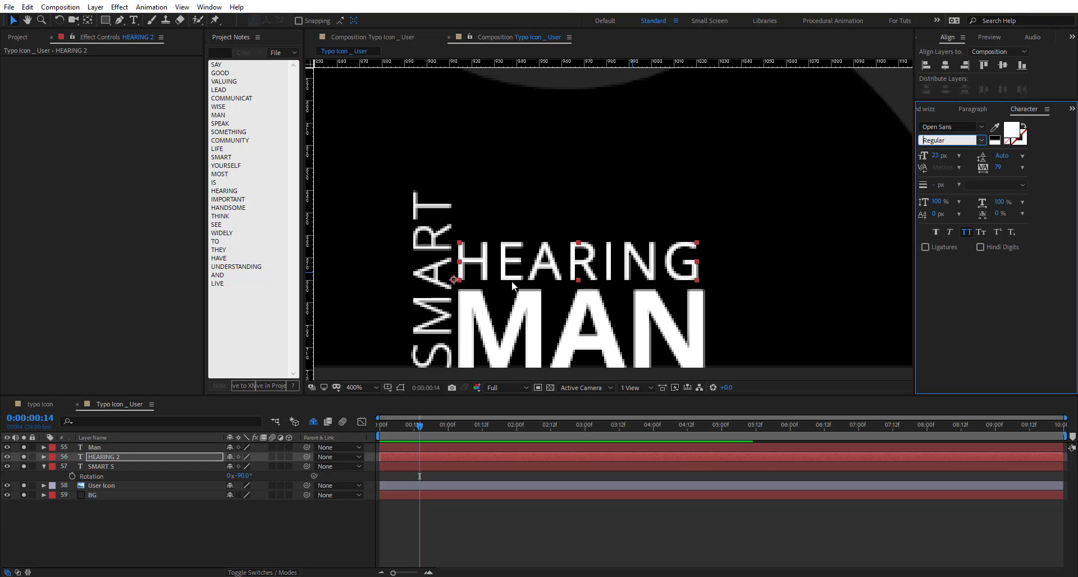
Delete the MAN, HEARING and SMART text layers
left_click(389, 258)
key("comma")
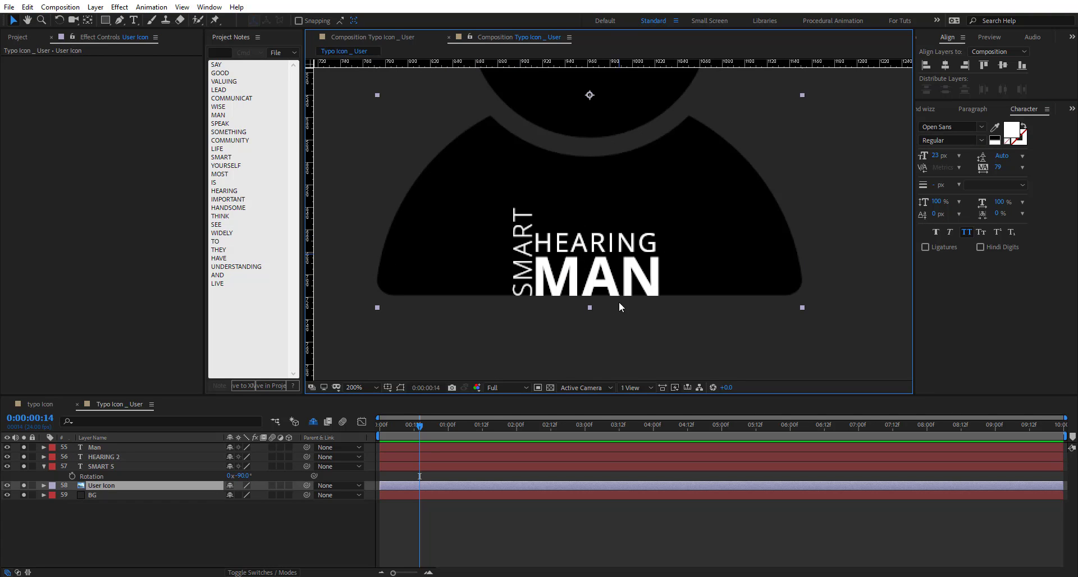
left_click_drag(564, 204, 555, 271)
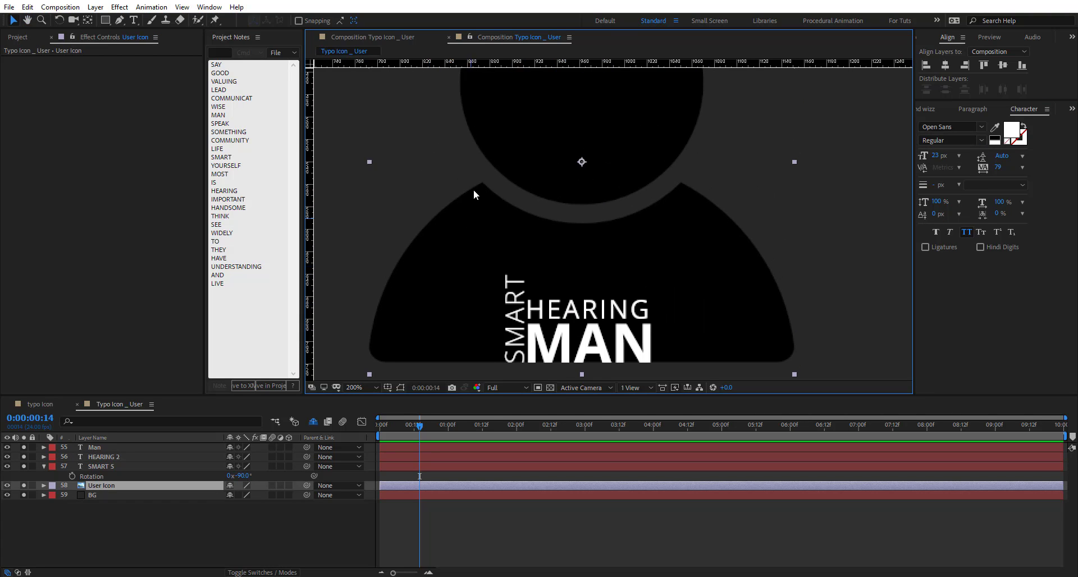
left_click_drag(564, 133, 551, 182)
key("comma")
key("v")
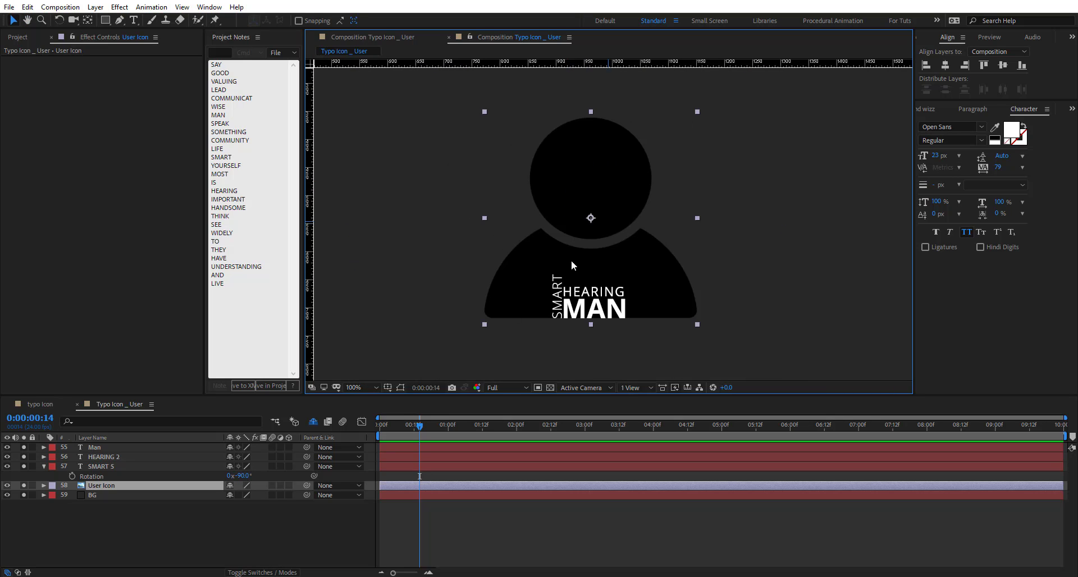
left_click(106, 532)
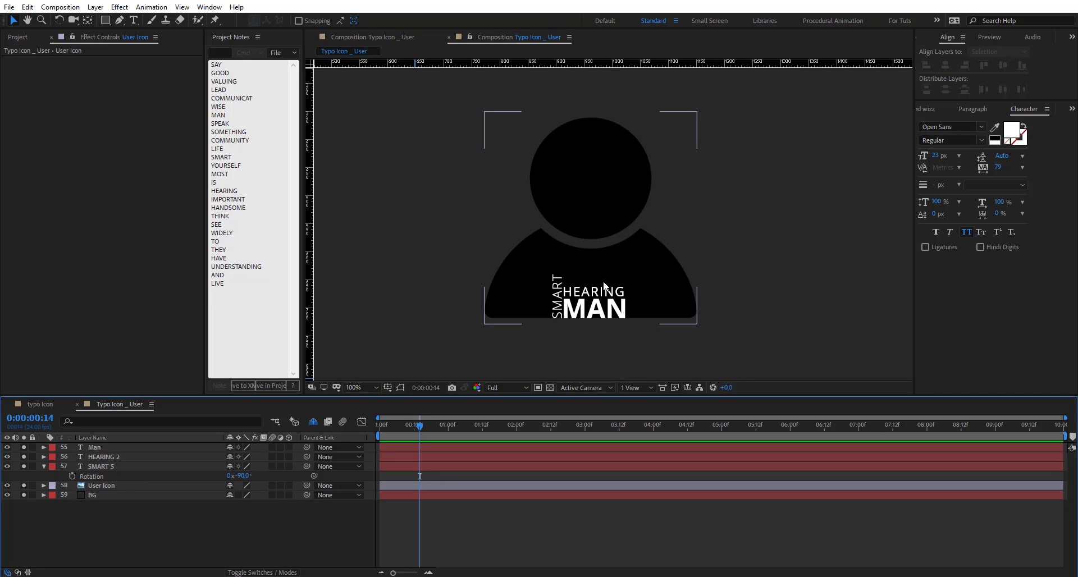
left_click(129, 449)
left_click(103, 466, "shift")
key("Delete")
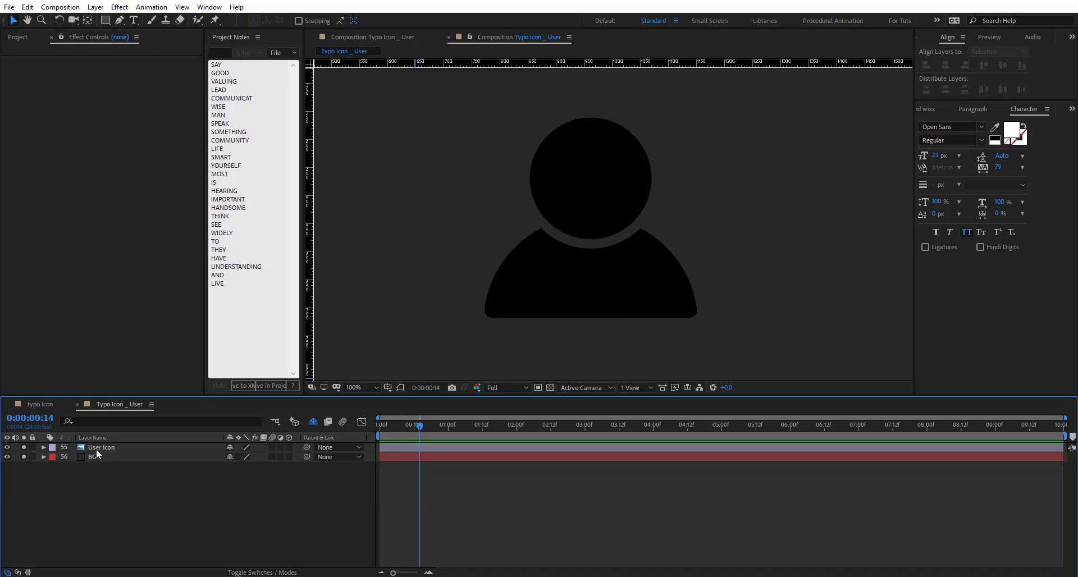
Turn off solo for the User Icon and BG layers and list the hidden shy layers in the timeline
left_click_drag(23, 448, 23, 457)
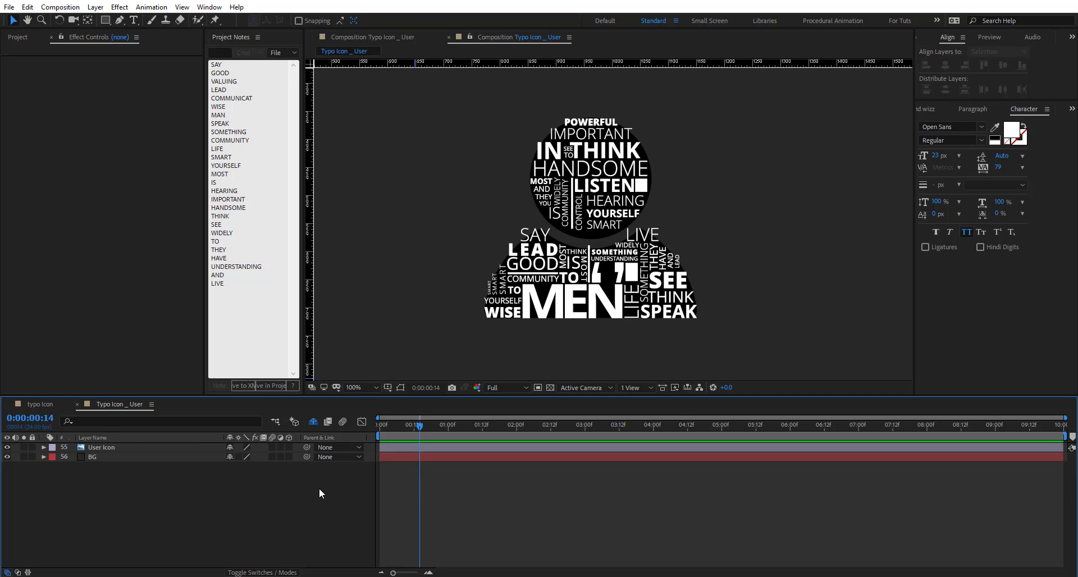
left_click(314, 421)
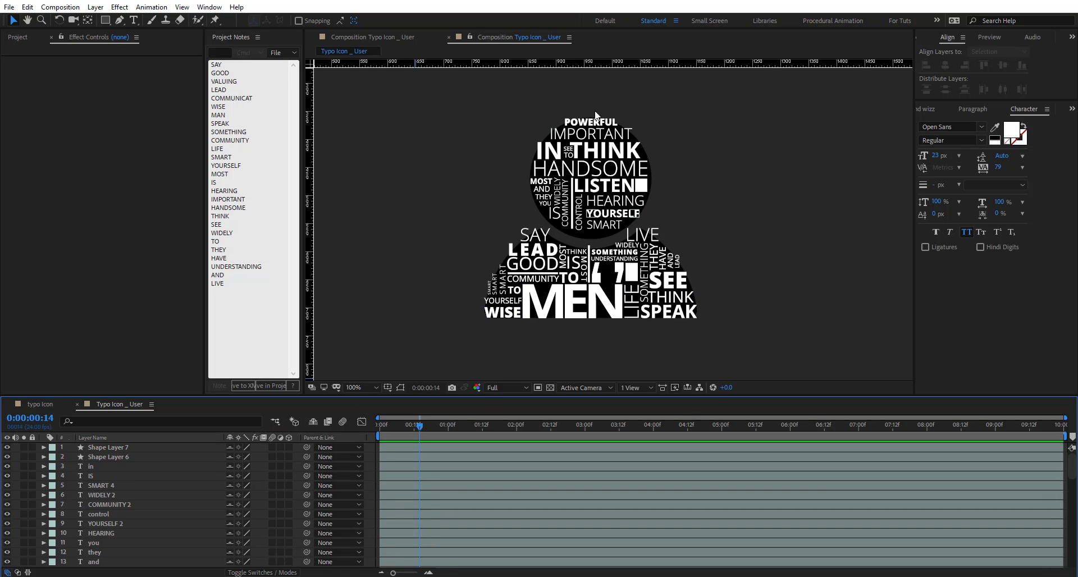
Hide the User Icon layer so only the finished word arrangement shows over the background
scroll(140, 472, "down", 14)
left_click(114, 553)
left_click(6, 553)
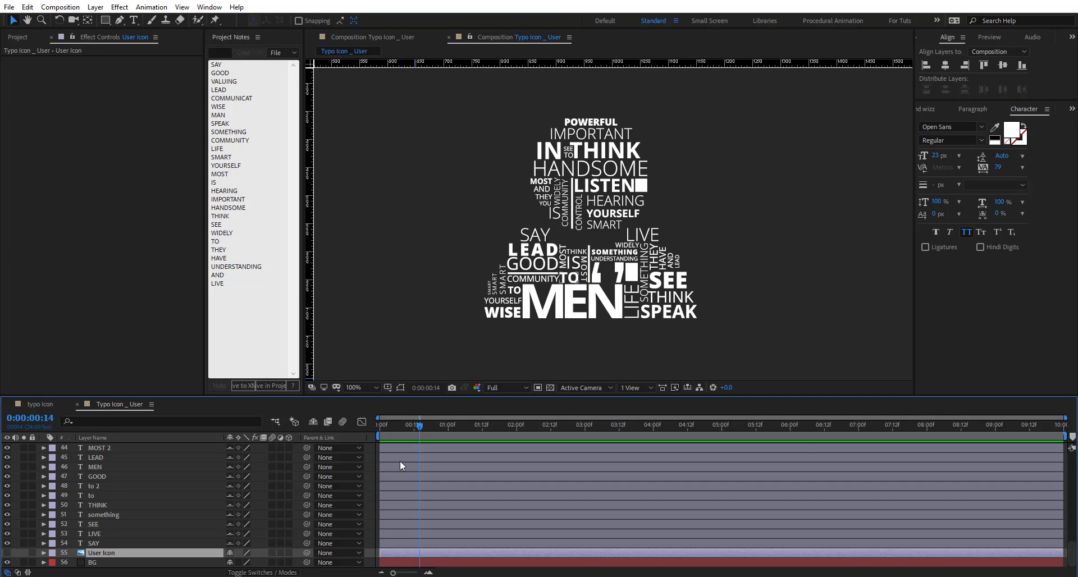
Solo the MEN, COMMUNITY, HANDSOME, POWERFUL, vertical HAVE and smallest vertical SMART text layers together
scroll(633, 261, "up", 1)
scroll(632, 259, "down", 1)
left_click_drag(566, 261, 556, 272)
key("v")
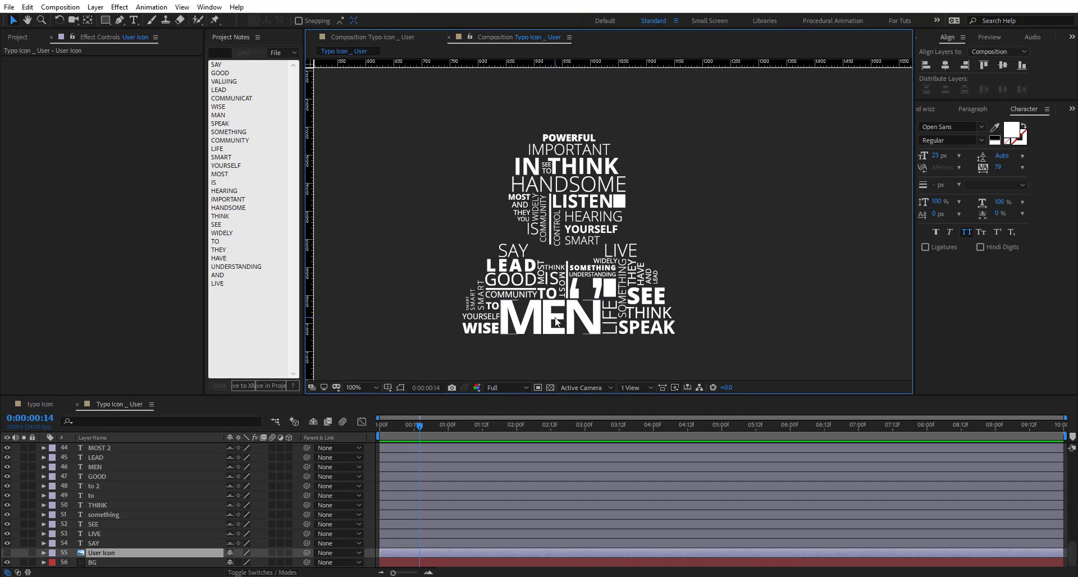
left_click(540, 330)
left_click(543, 189, "shift")
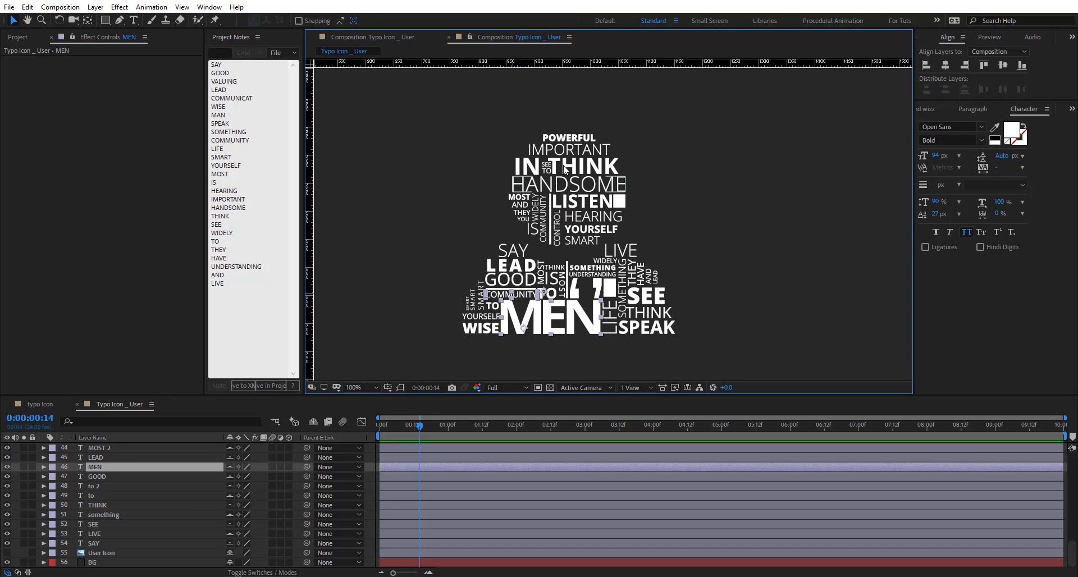
left_click(576, 129, "shift")
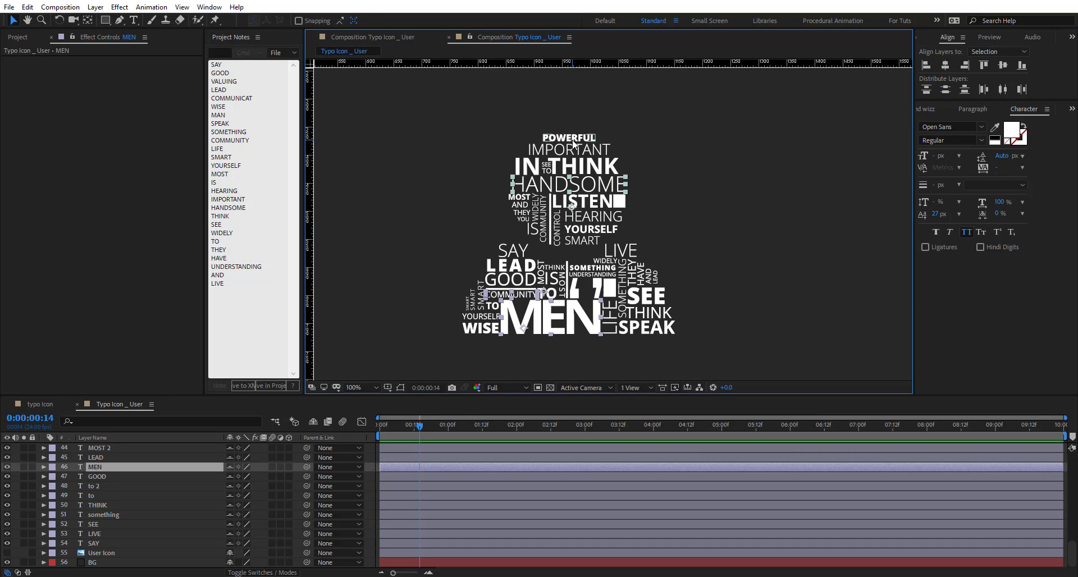
left_click(473, 309, "shift")
left_click(646, 284, "shift")
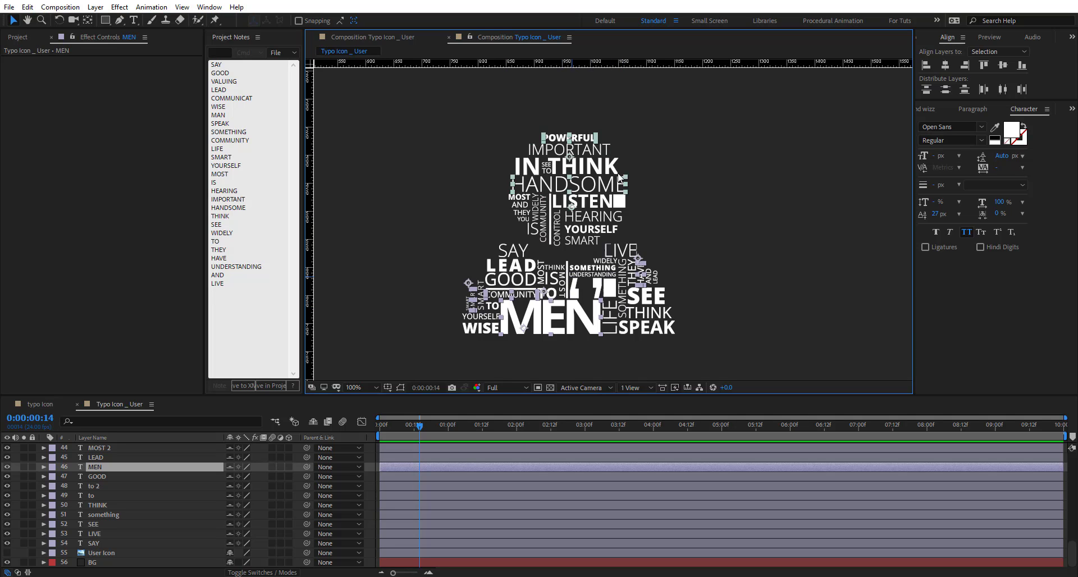
left_click(24, 467)
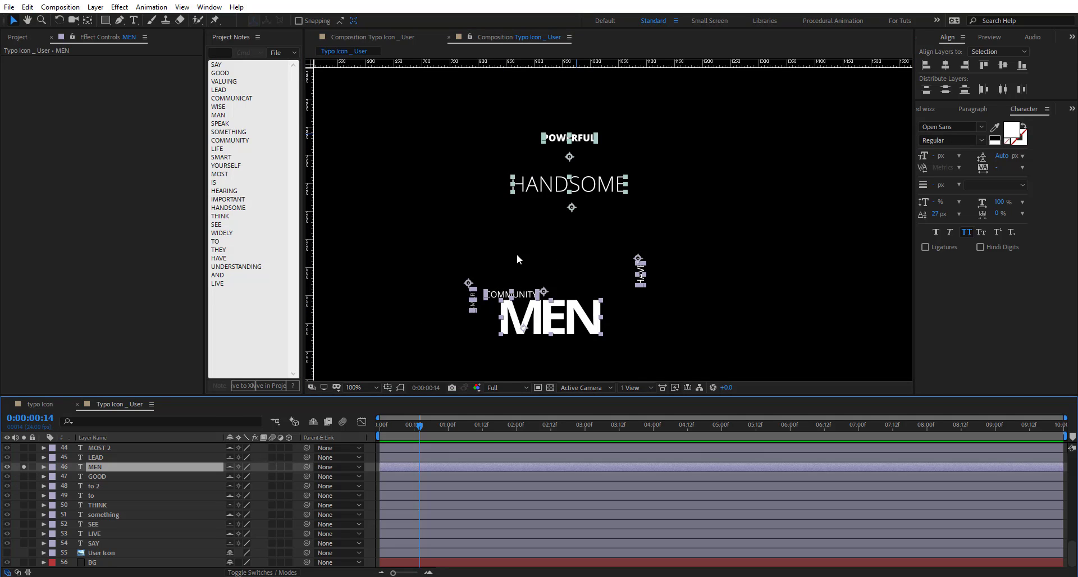
Turn off shy for the six soloed text layers and hide the remaining shy layers in the timeline
left_click(312, 421)
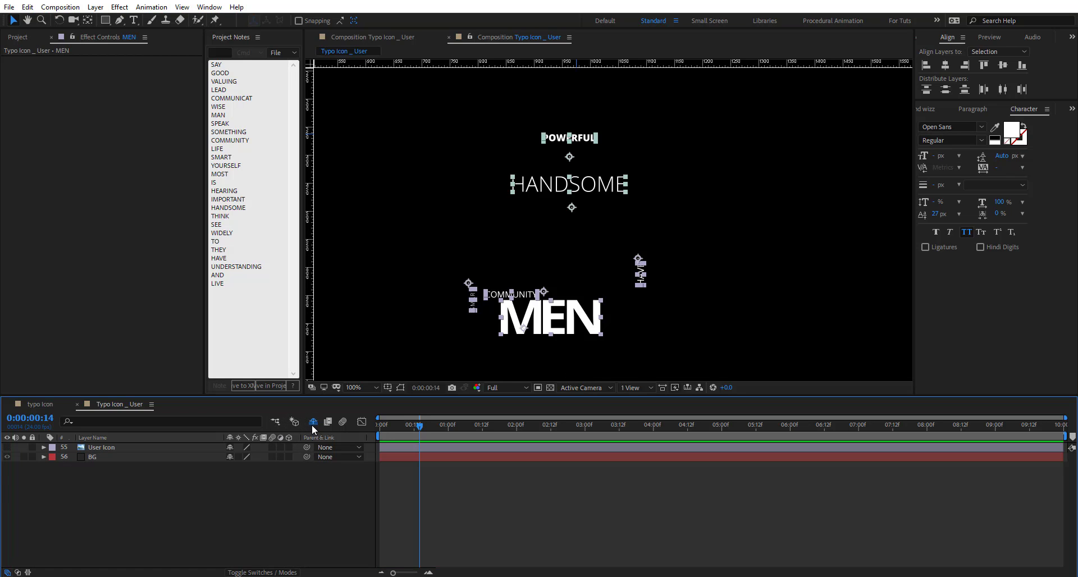
left_click(247, 493)
left_click_drag(708, 360, 399, 99)
scroll(191, 476, "down", 6)
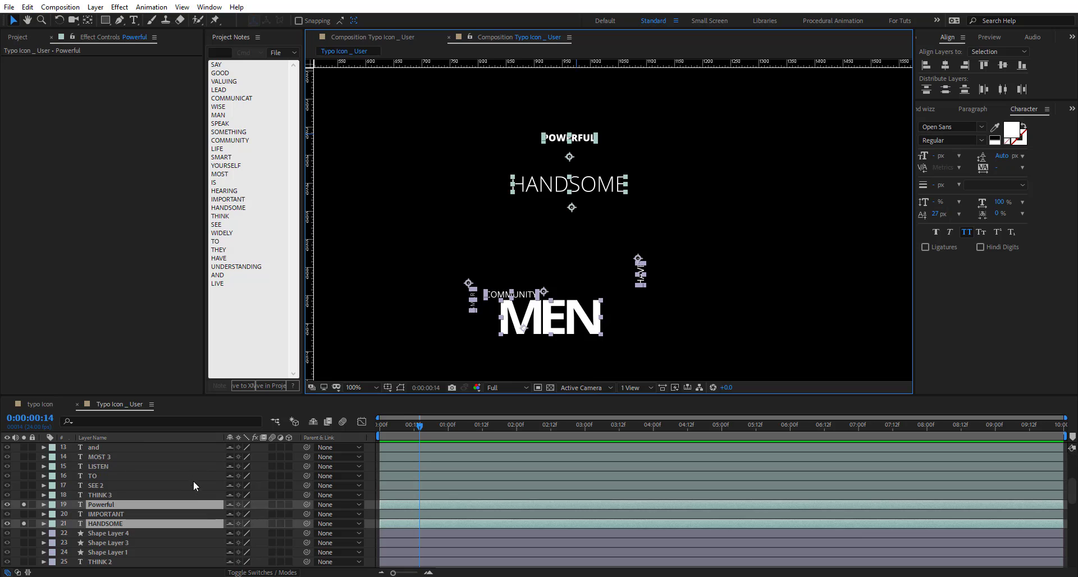
left_click(230, 448)
left_click(313, 422)
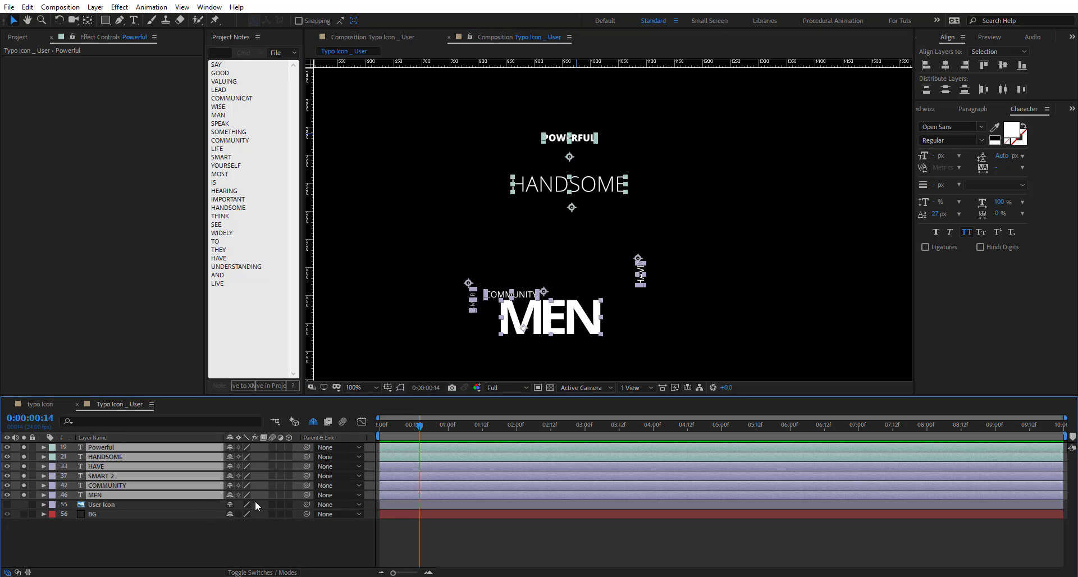
left_click(190, 531)
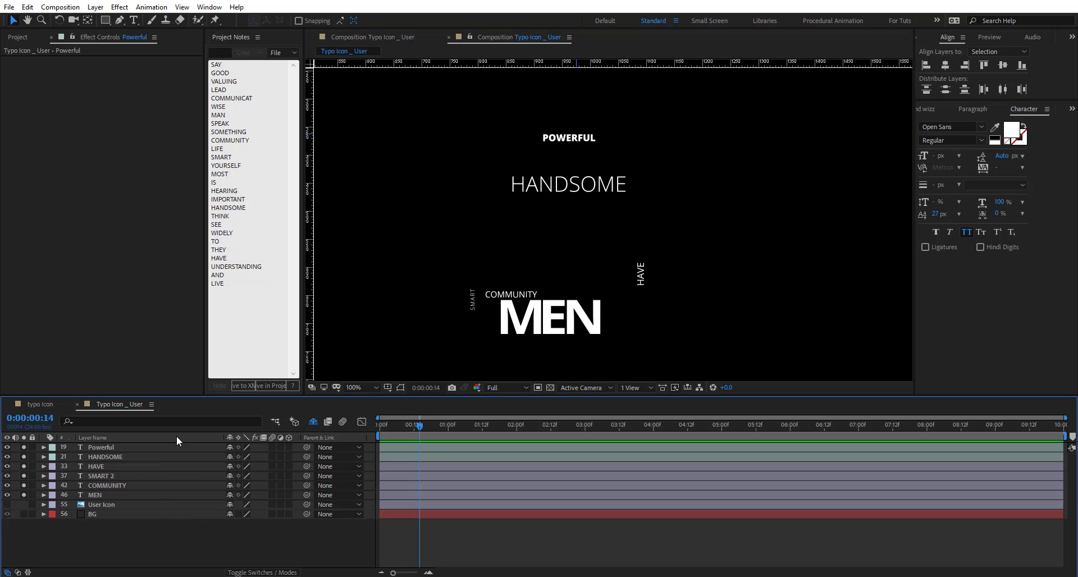
Add a text animator with Position and Opacity properties to the MEN layer
left_click(516, 331)
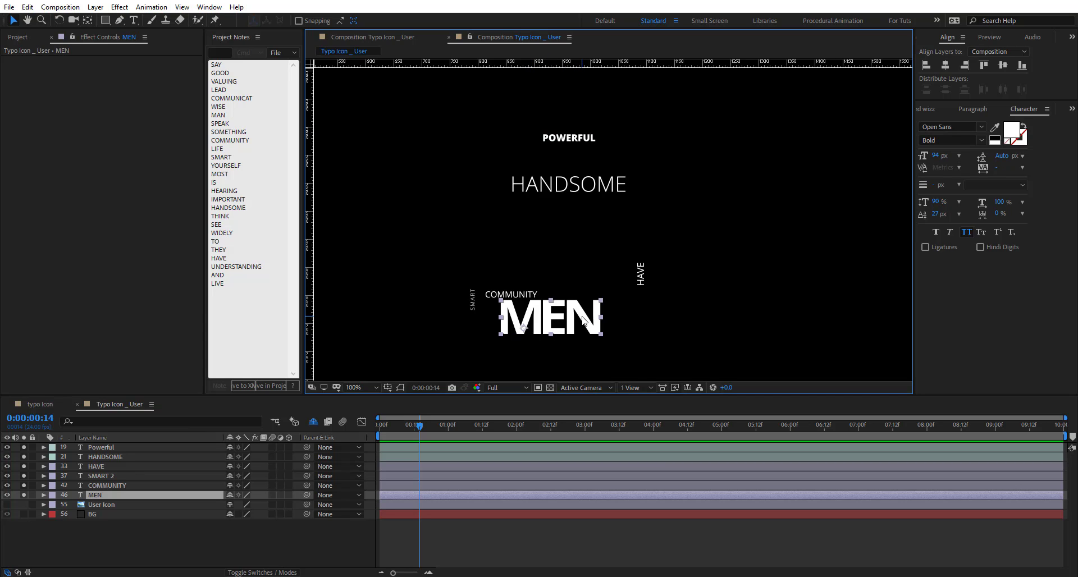
left_click(44, 494)
scroll(59, 503, "down", 1)
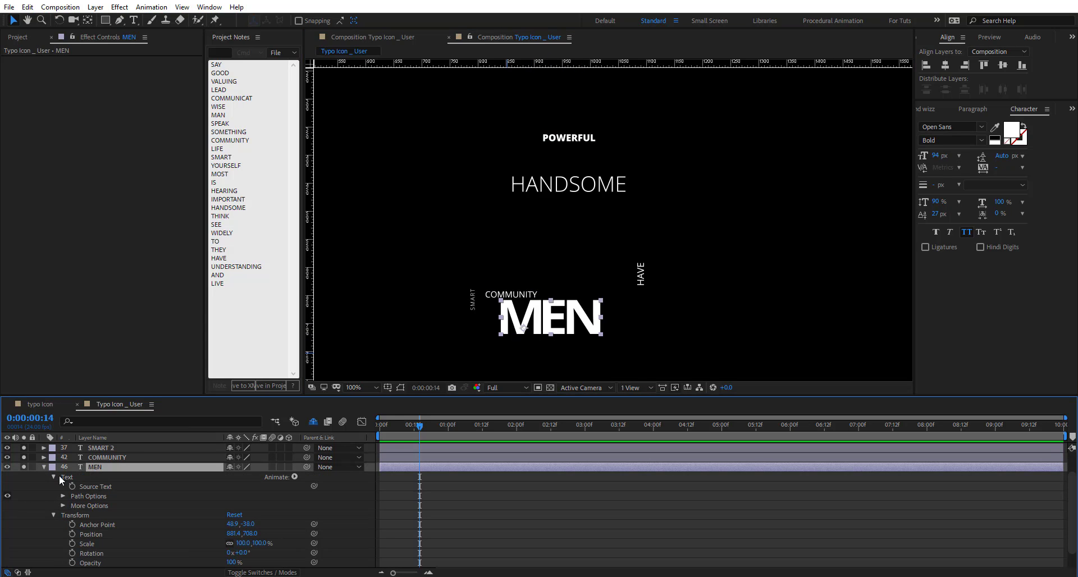
left_click(295, 477)
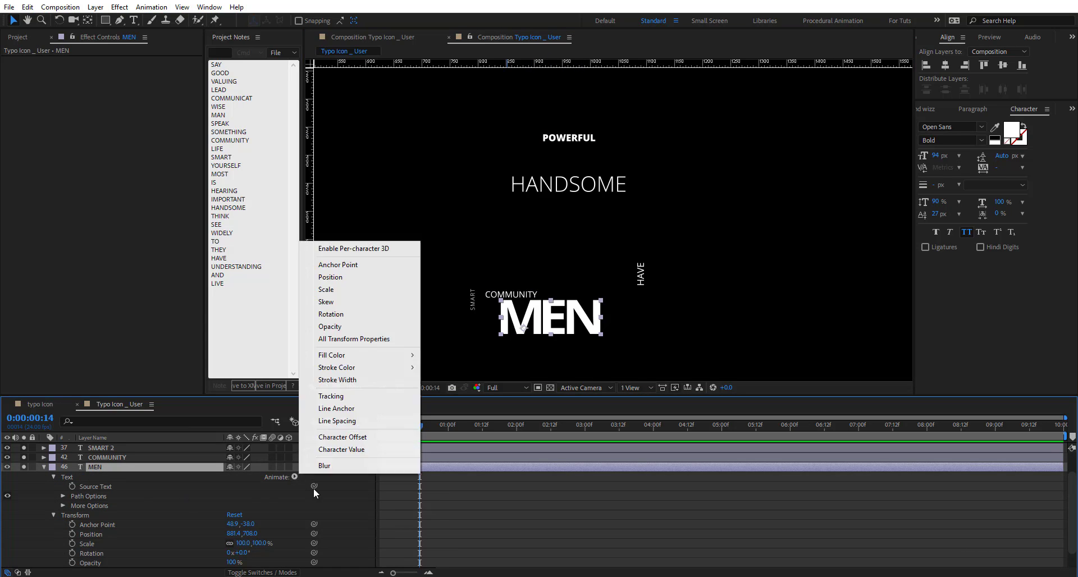
left_click(378, 282)
left_click(294, 476)
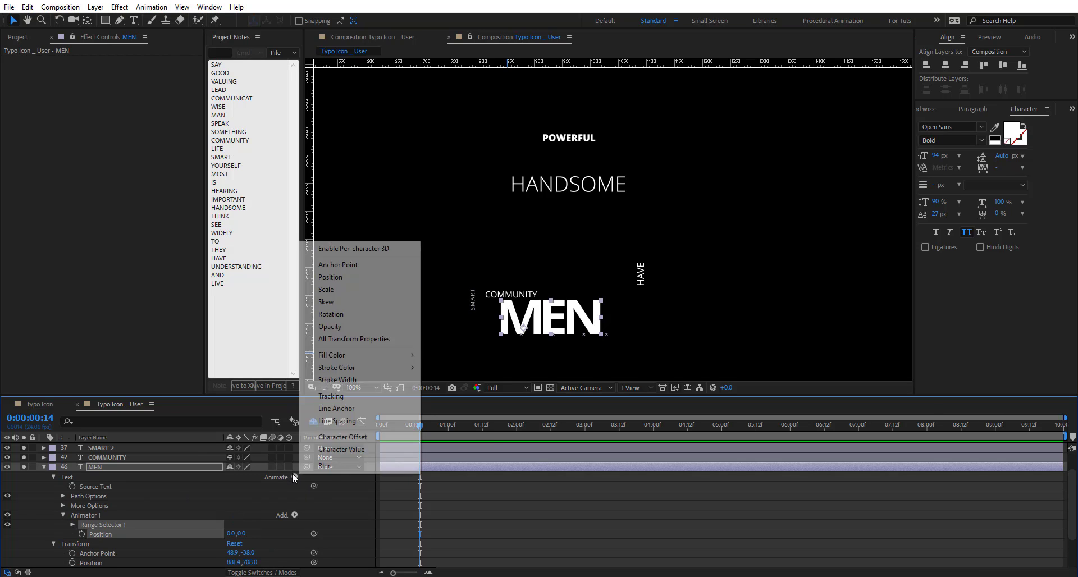
left_click(360, 327)
scroll(167, 513, "down", 1)
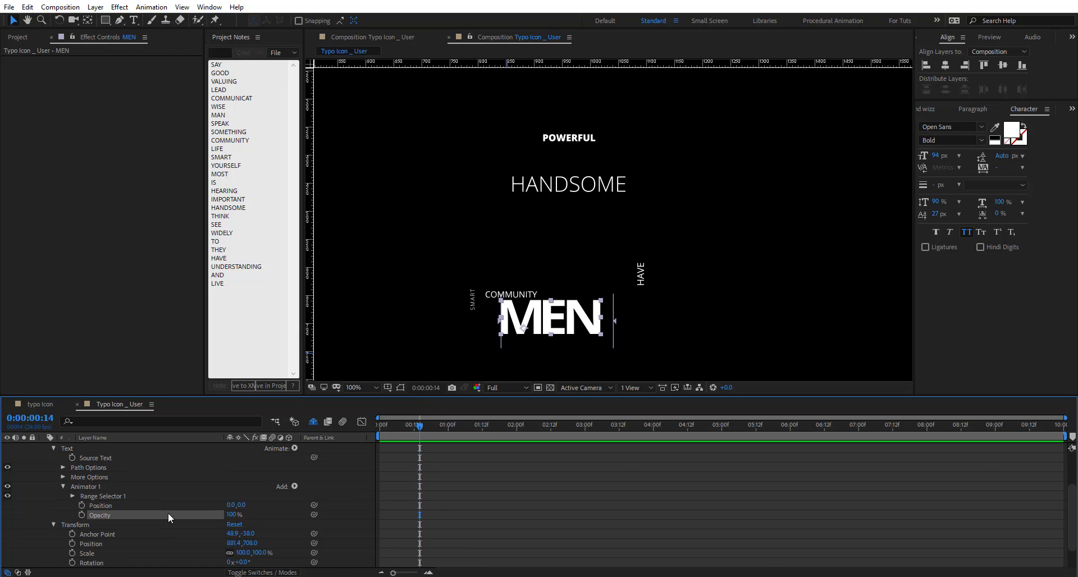
Set MEN's animator Position to 0, 62 and keyframe its range selector Offset from 0% at 0:00:00:14 to 100% at 0:00:02:05
left_click(72, 496)
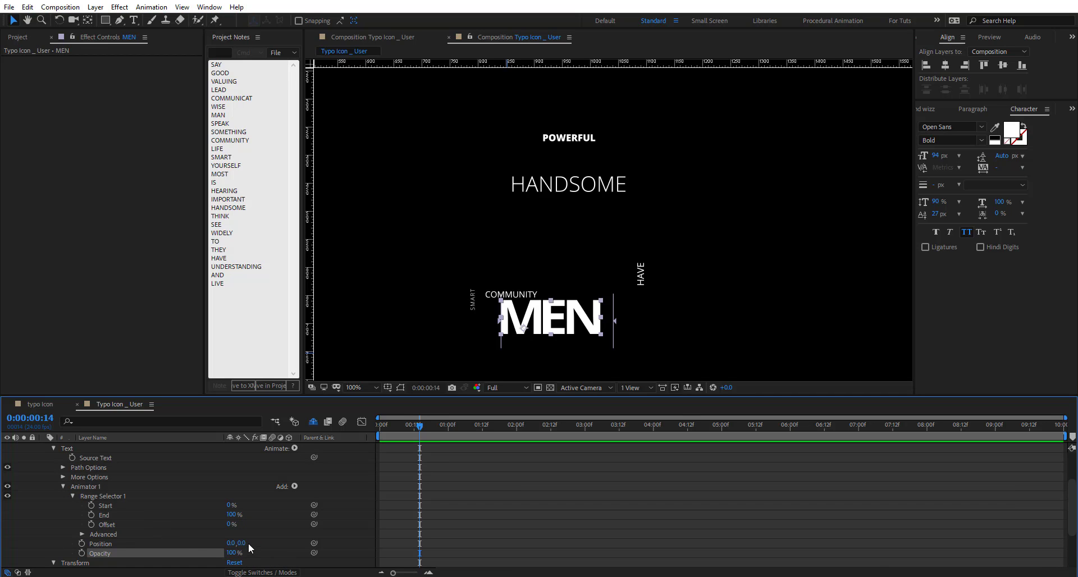
left_click_drag(240, 543, 274, 544)
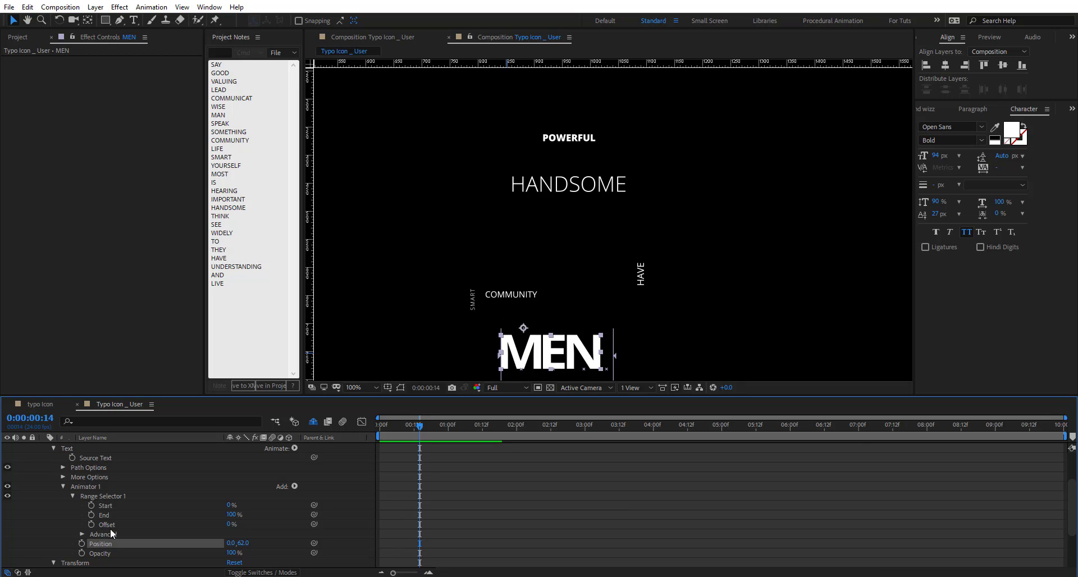
left_click(91, 524)
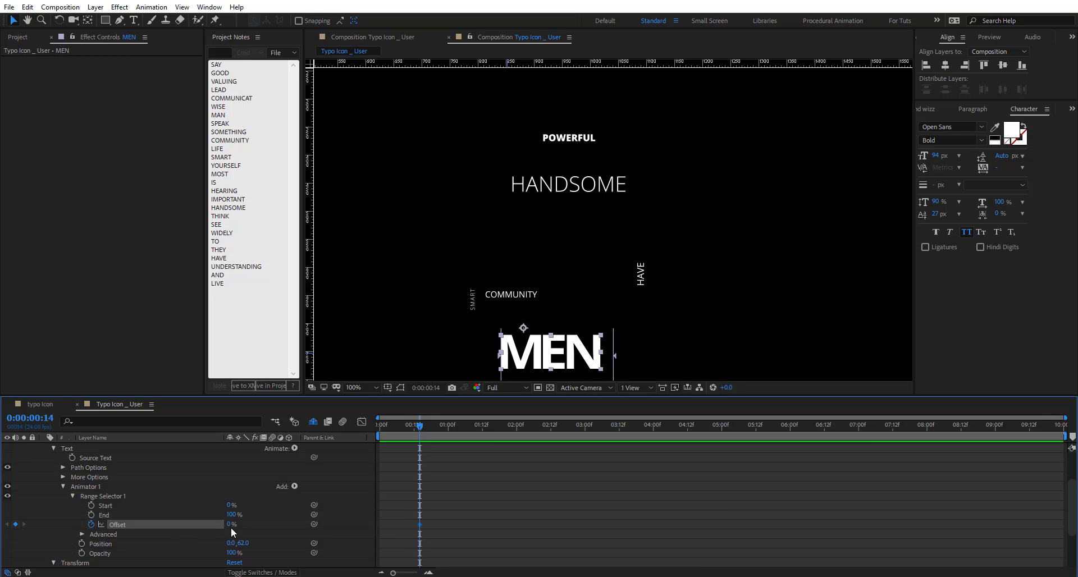
left_click_drag(501, 426, 531, 427)
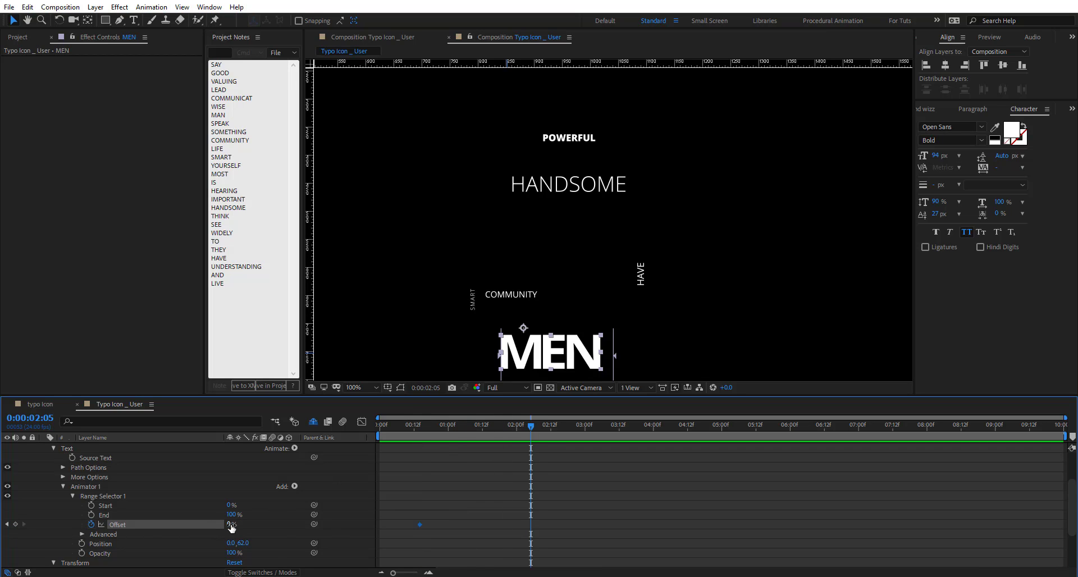
left_click_drag(228, 526, 250, 524)
left_click_drag(259, 525, 296, 526)
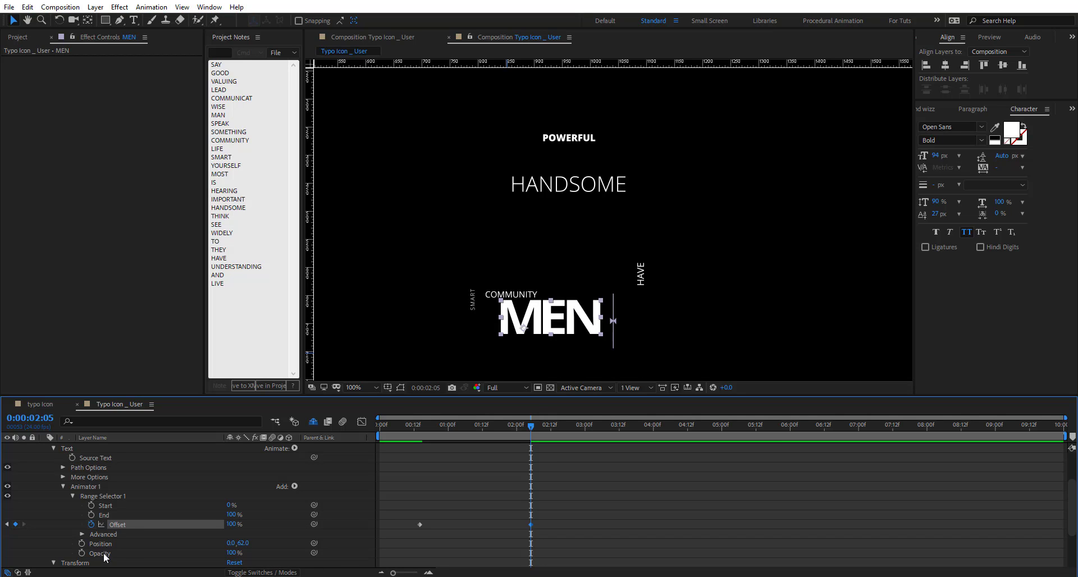
Set MEN's animator Opacity to 0% and scrub through the letter-by-letter reveal
left_click_drag(231, 554, 174, 554)
left_click_drag(504, 426, 448, 426)
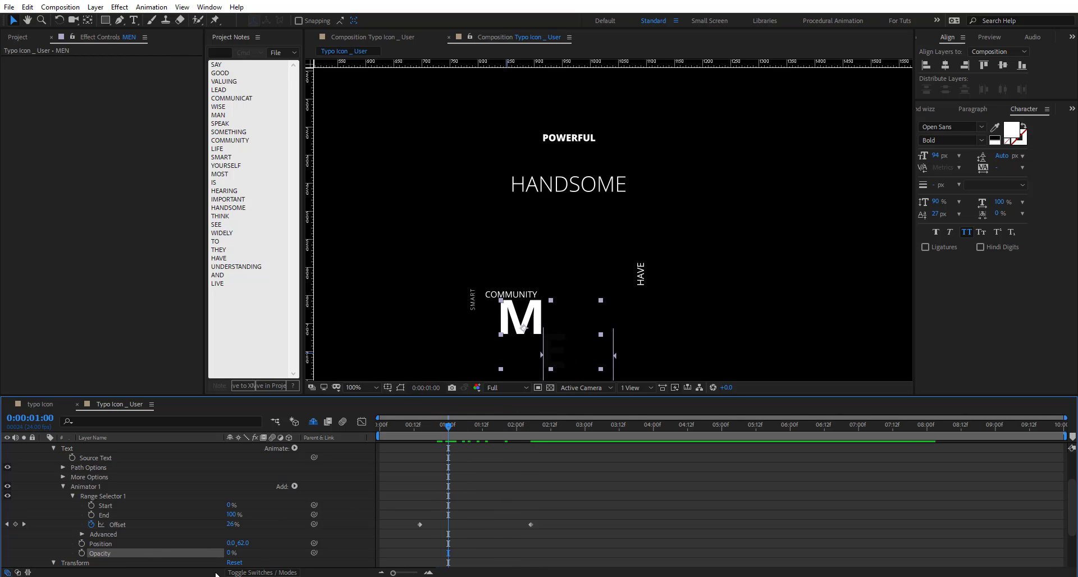
left_click_drag(228, 554, 197, 552)
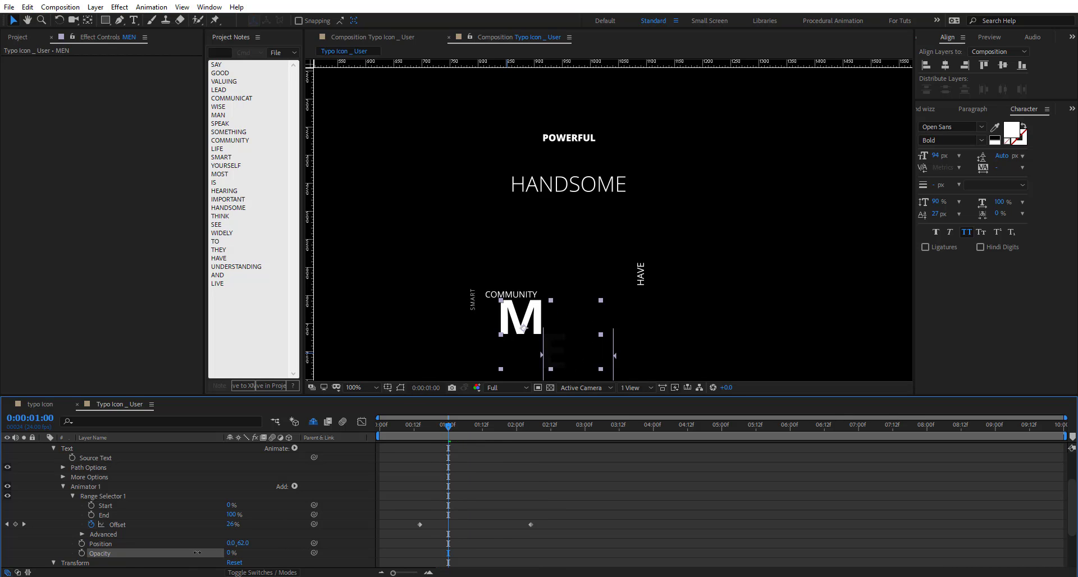
left_click_drag(445, 435, 549, 440)
Add a text animator with Scale and Opacity properties to the COMMUNITY layer
left_click(525, 298)
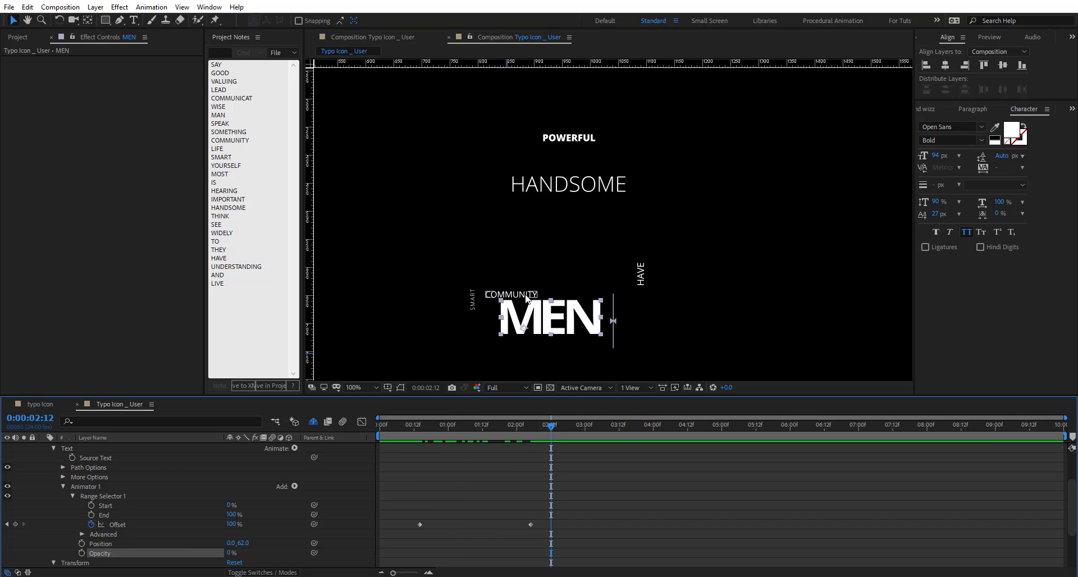
scroll(134, 477, "up", 3)
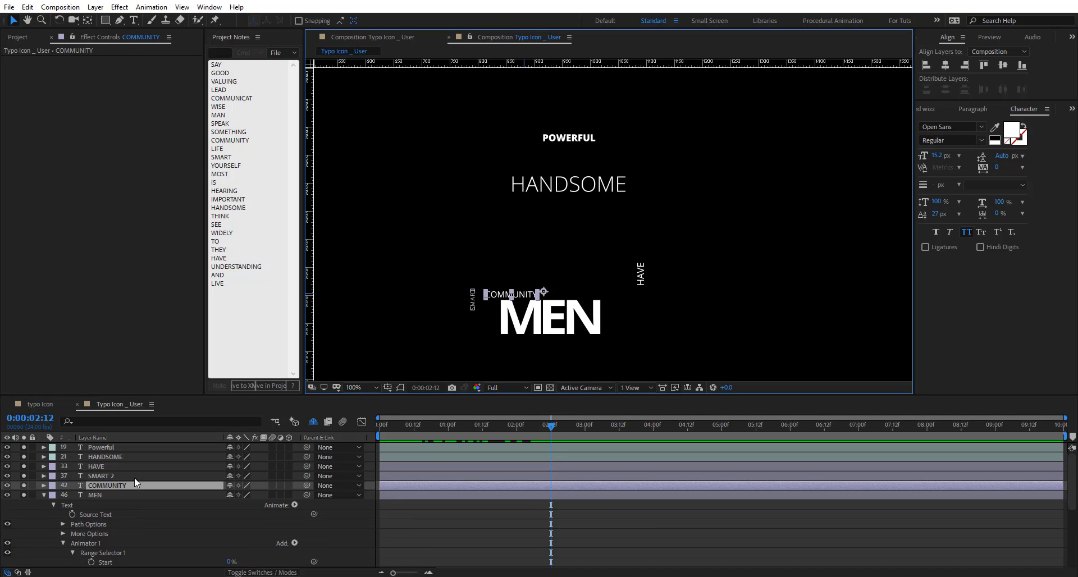
left_click(43, 486)
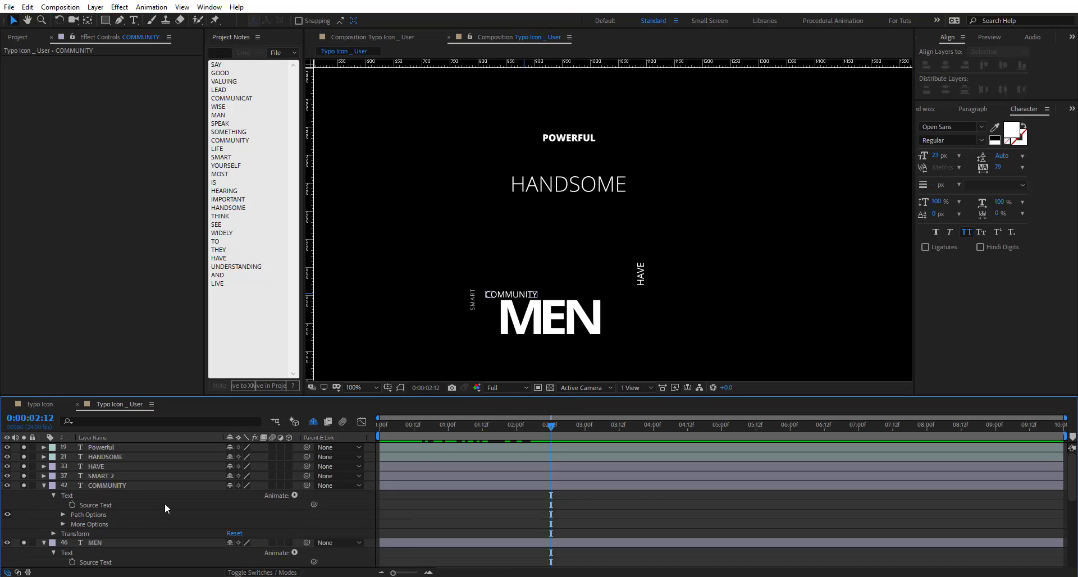
left_click(295, 495)
left_click(349, 315)
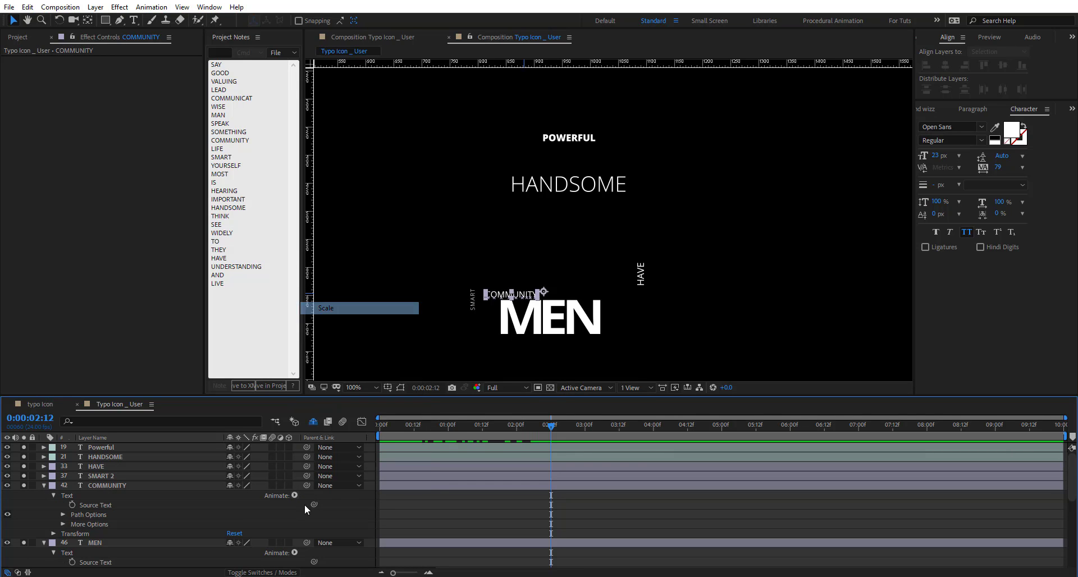
left_click(293, 495)
left_click(344, 346)
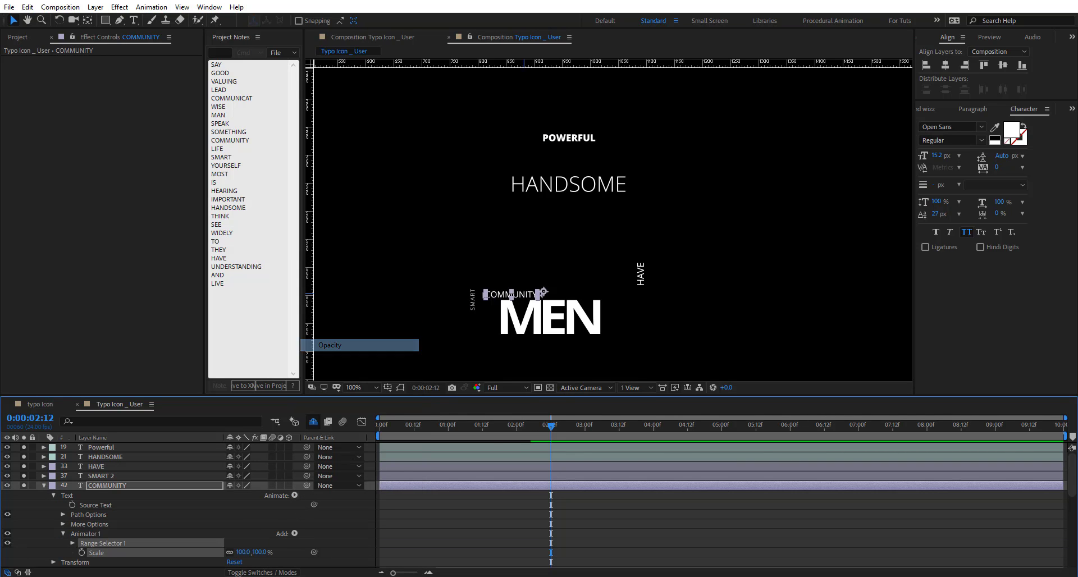
Unlink the Scale dimensions of COMMUNITY's animator and set the horizontal scale to 0%, with vertical at 100%
scroll(148, 529, "down", 2)
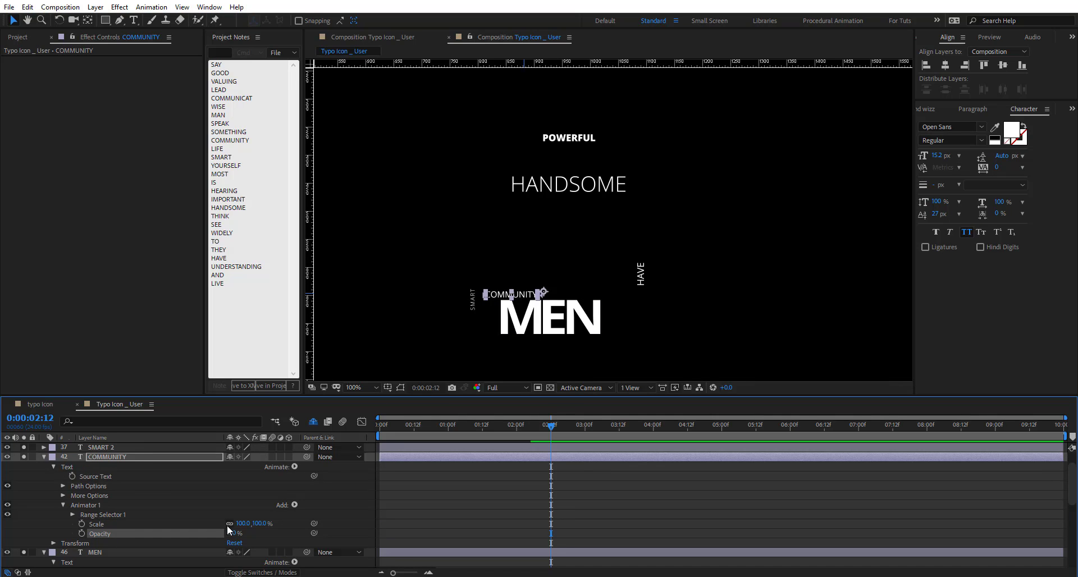
left_click(105, 523)
left_click(245, 523)
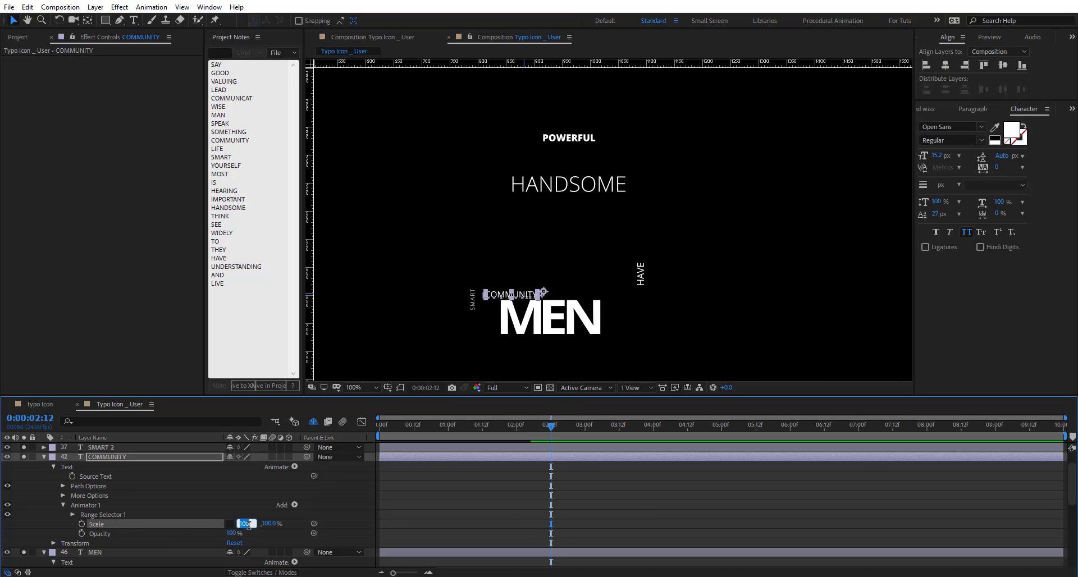
key("Return")
left_click(76, 505)
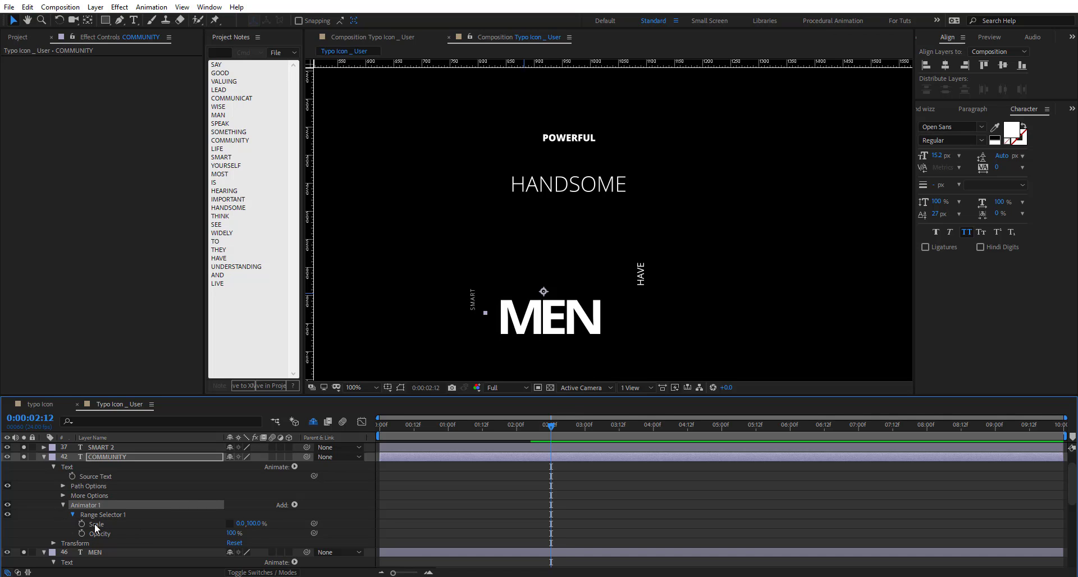
Keyframe COMMUNITY's range selector Offset from 0% at about 0:00:00:19 to 100% at 0:00:02:12
left_click(73, 514)
left_click(90, 543)
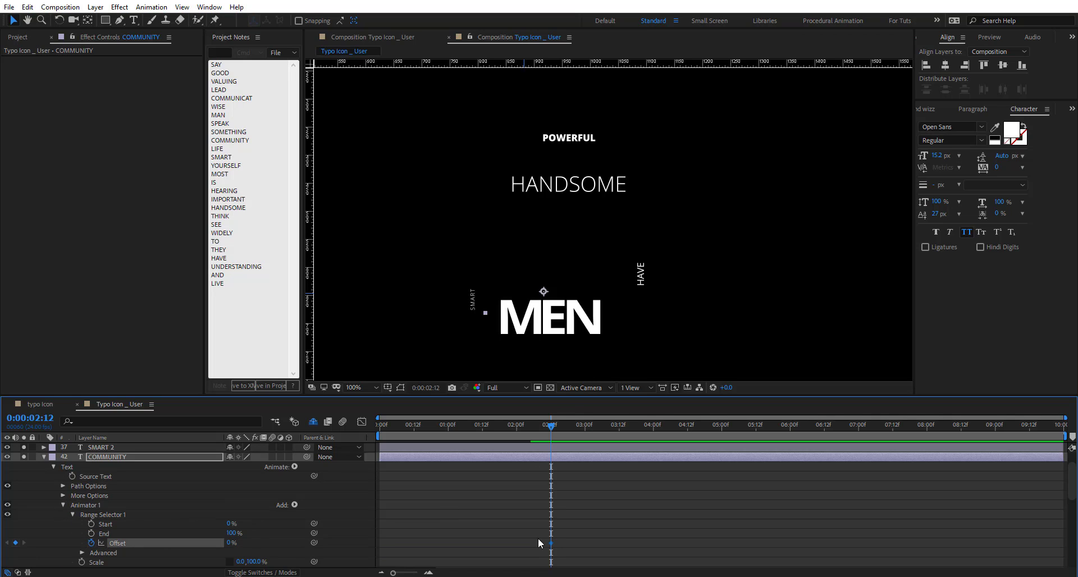
left_click_drag(551, 543, 434, 544)
left_click_drag(232, 543, 301, 552)
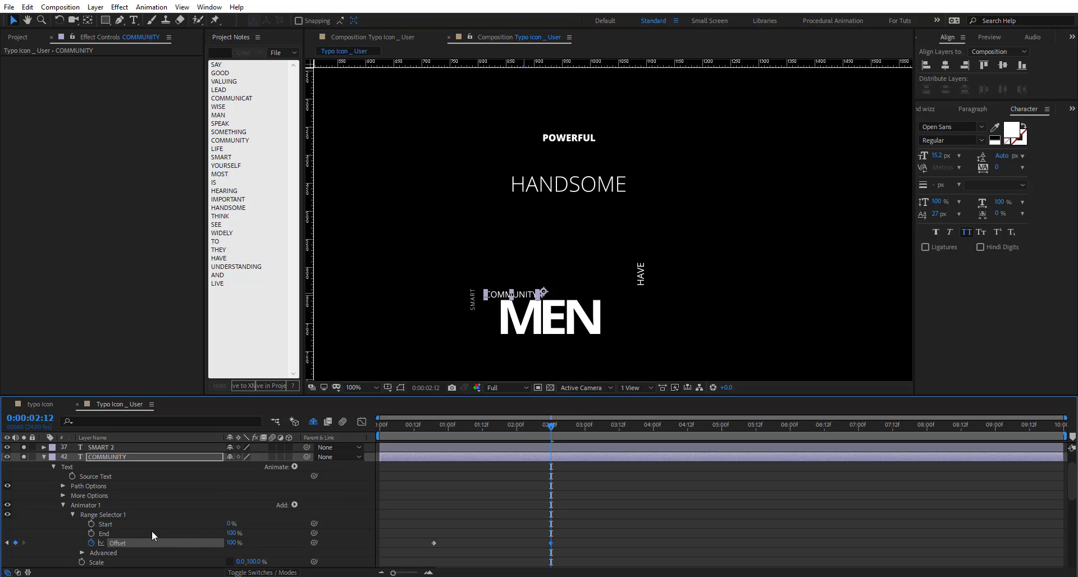
Set COMMUNITY's animator Opacity to 20% and scrub through its reveal up to 0:00:02:17
scroll(151, 536, "down", 2)
left_click_drag(231, 514, 151, 515)
left_click(484, 468)
left_click_drag(479, 426, 564, 447)
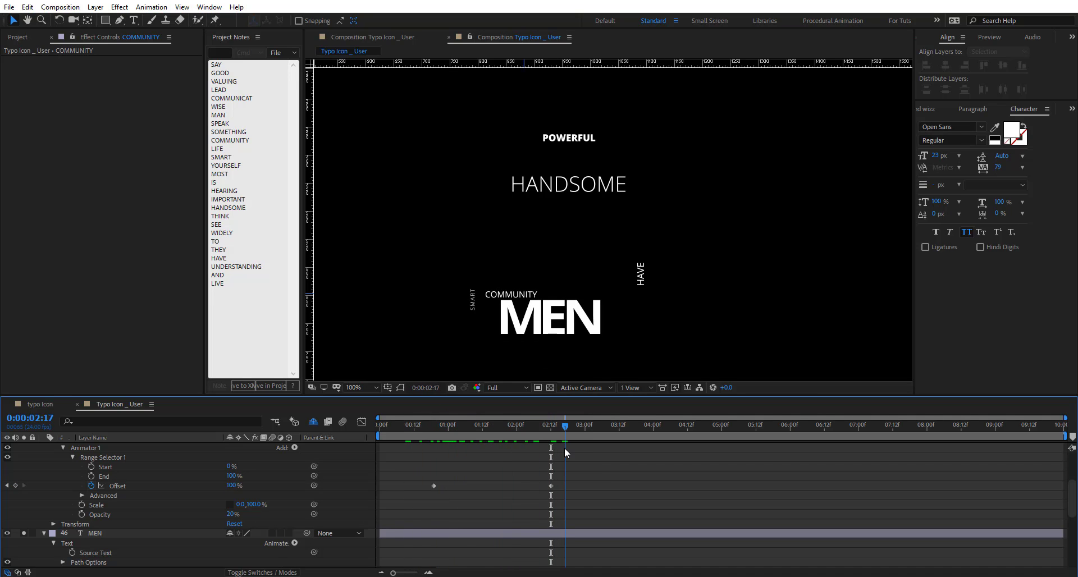
Add a text animator with Position and Opacity properties to the HANDSOME layer
left_click(569, 179)
scroll(118, 492, "up", 2)
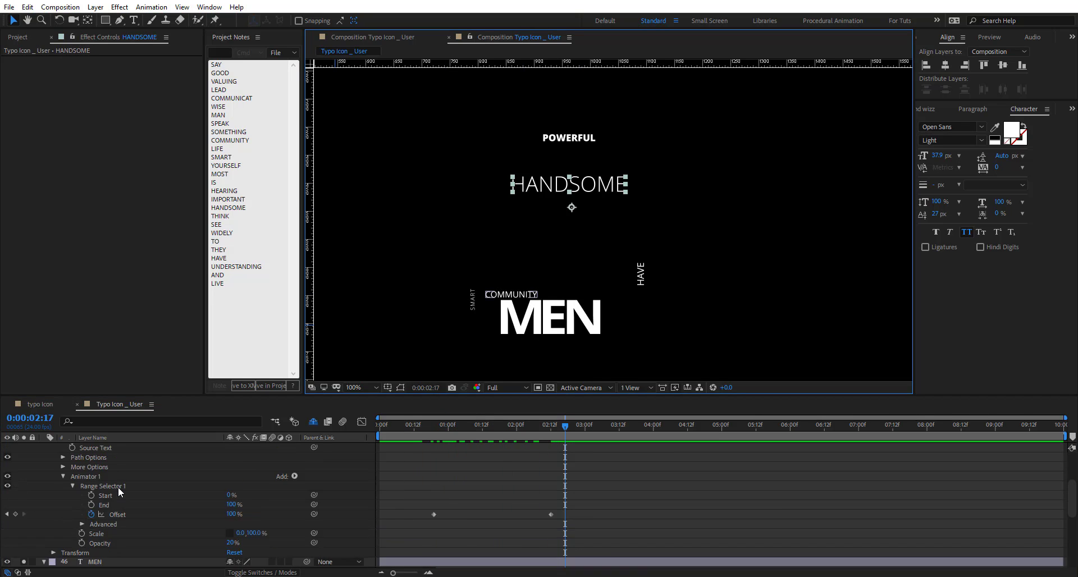
scroll(117, 487, "up", 5)
left_click(43, 457)
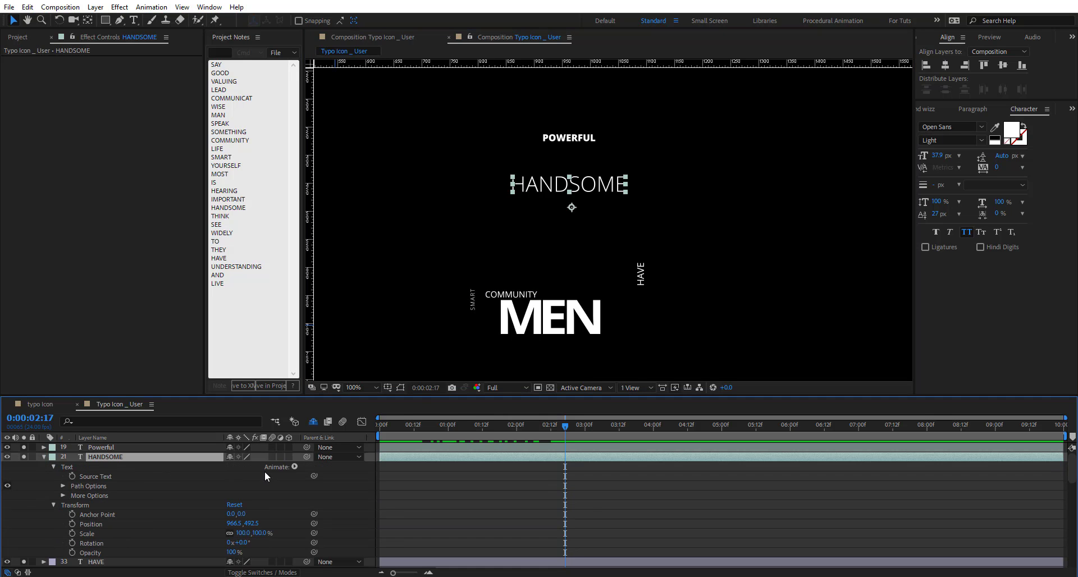
left_click(296, 467)
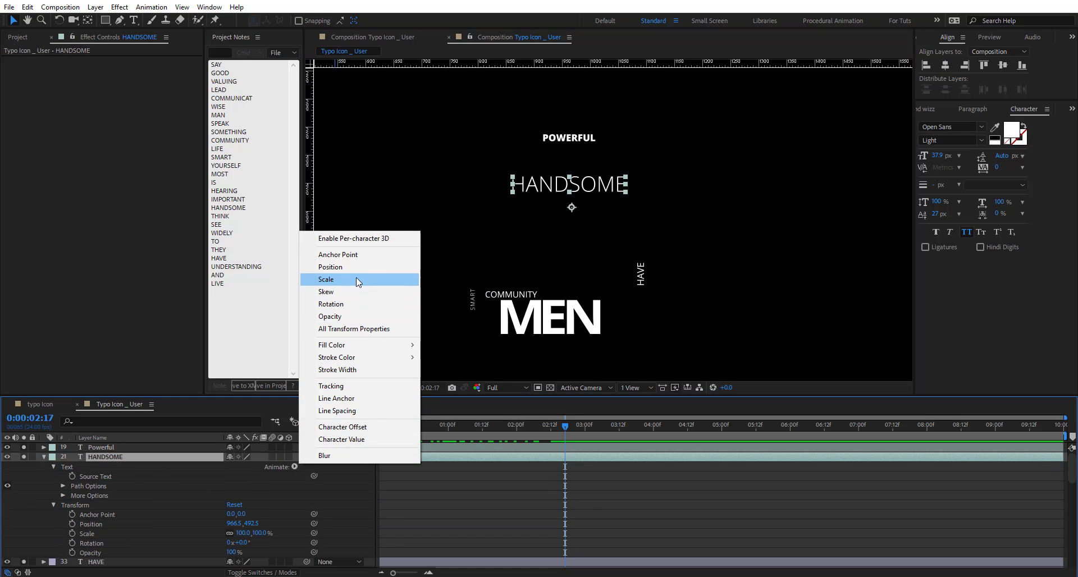
left_click(359, 267)
left_click(295, 467)
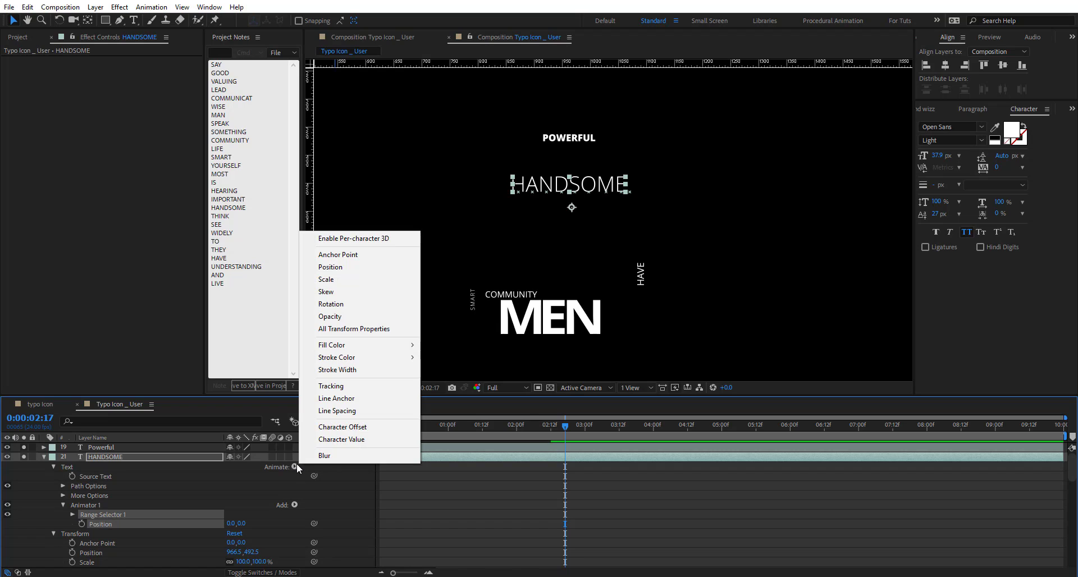
left_click(346, 317)
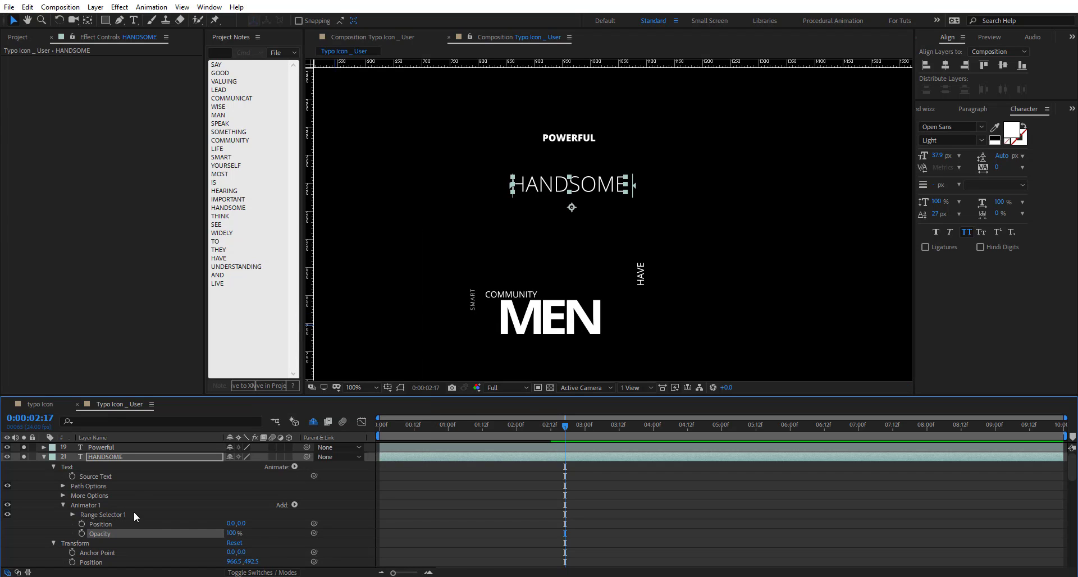
Turn on Randomize Order in the advanced options of HANDSOME's range selector
left_click(72, 514)
scroll(164, 497, "down", 1)
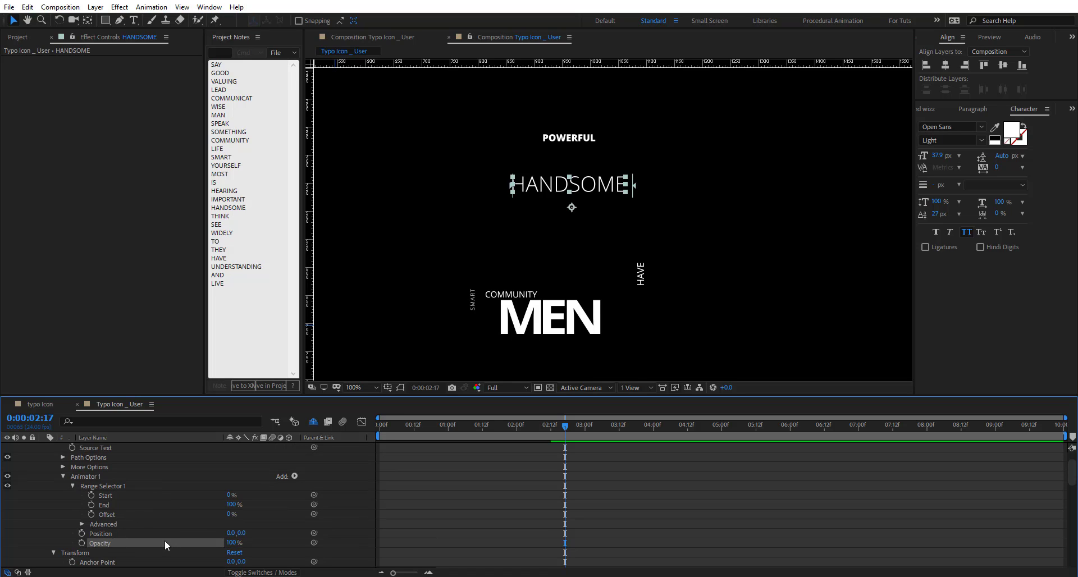
left_click(82, 524)
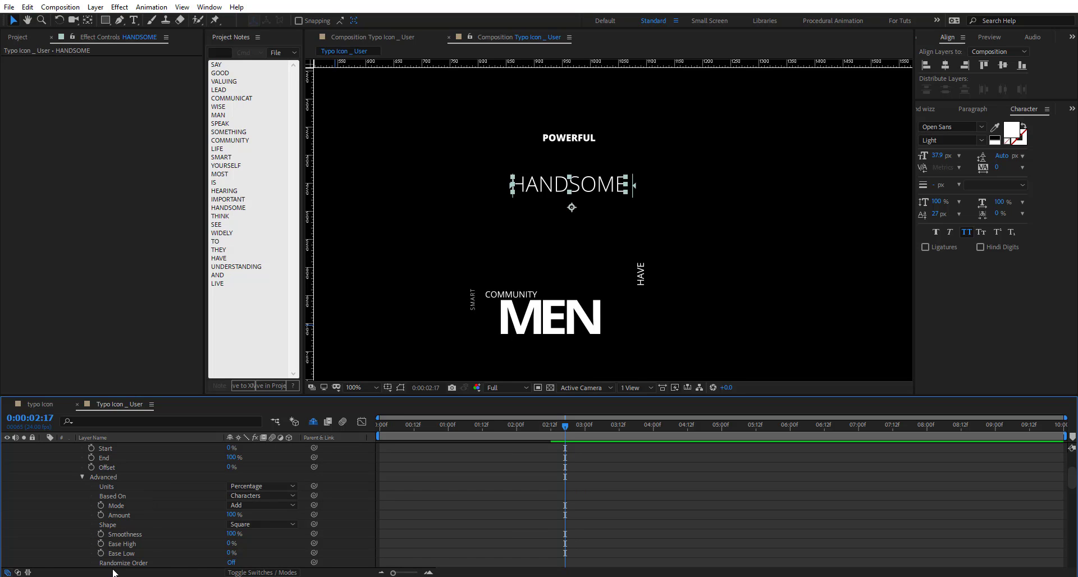
left_click(222, 563)
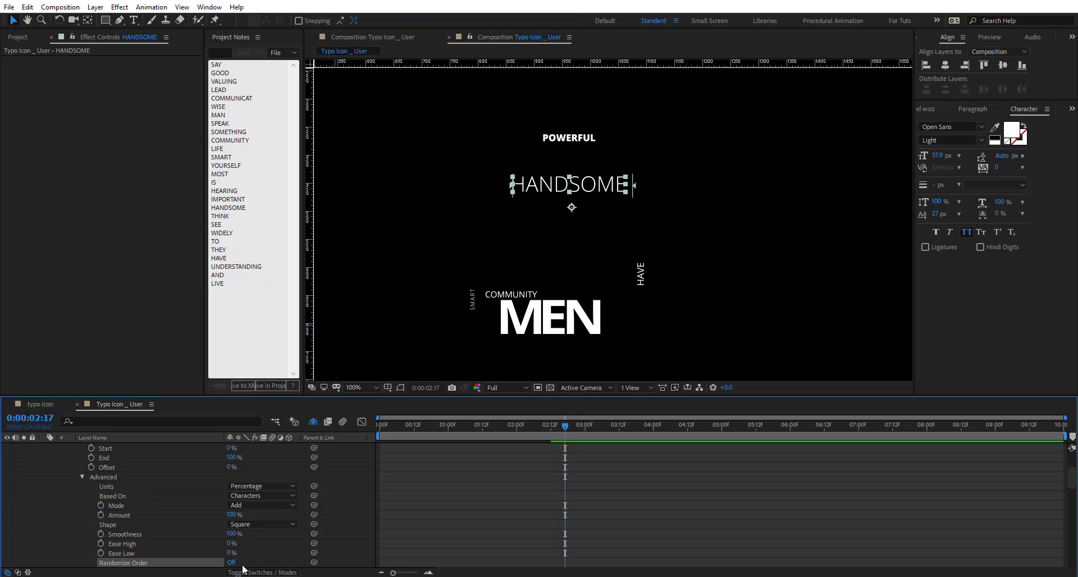
left_click(230, 563)
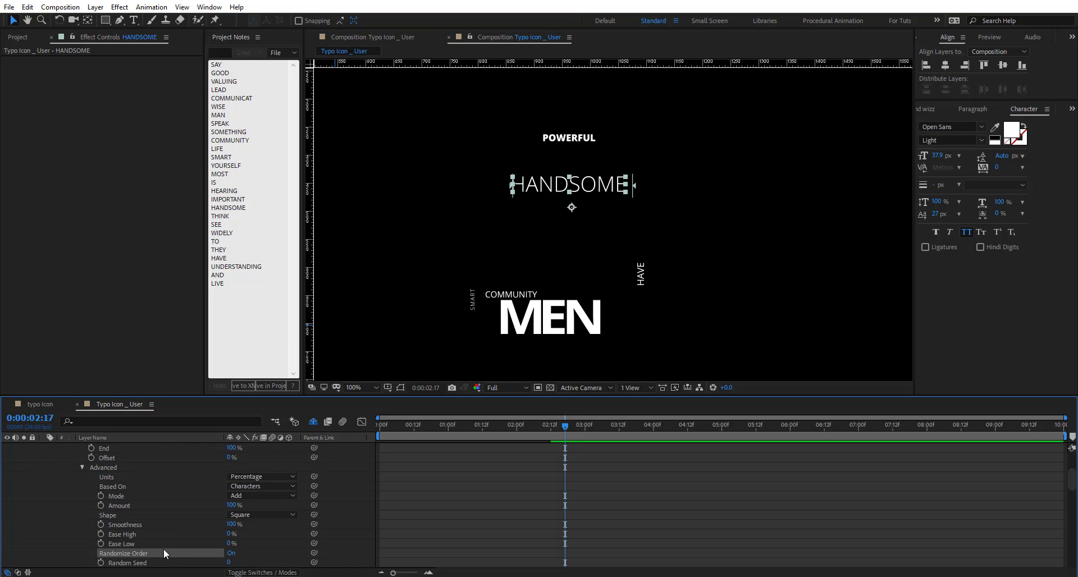
Shift HANDSOME's animator Position slightly downward and lower its animator Opacity until the word is fully transparent
scroll(169, 514, "down", 2)
left_click_drag(240, 542, 160, 553)
left_click(122, 545)
scroll(144, 480, "up", 3)
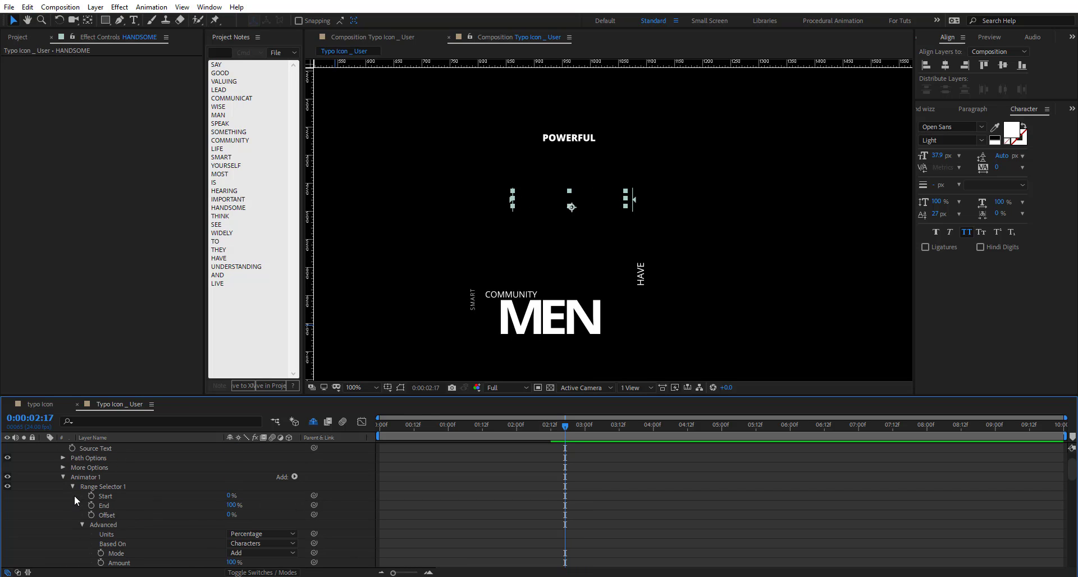
Keyframe HANDSOME's range selector Offset from 0% at about 0:00:01:08 to 100% at 0:00:02:17
left_click(91, 515)
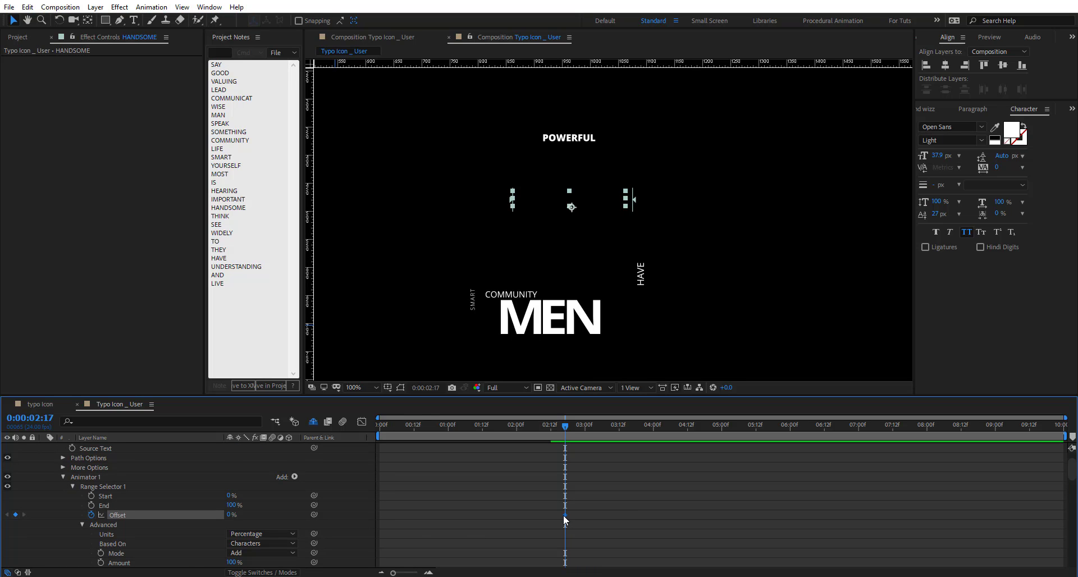
left_click_drag(564, 514, 470, 514)
left_click_drag(230, 515, 317, 513)
left_click(563, 492)
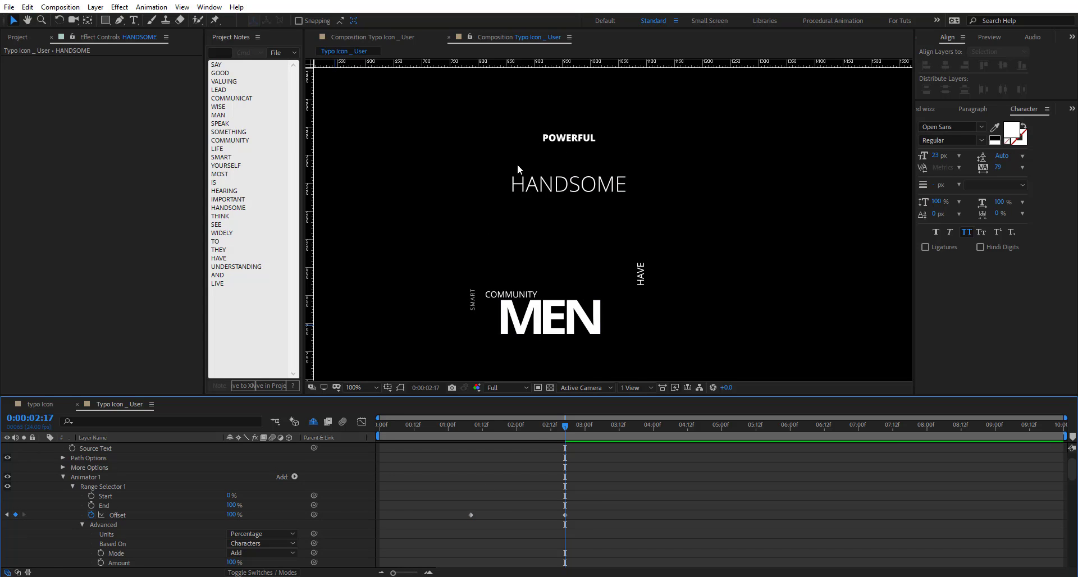
left_click(58, 488)
left_click(85, 477)
left_click(152, 6)
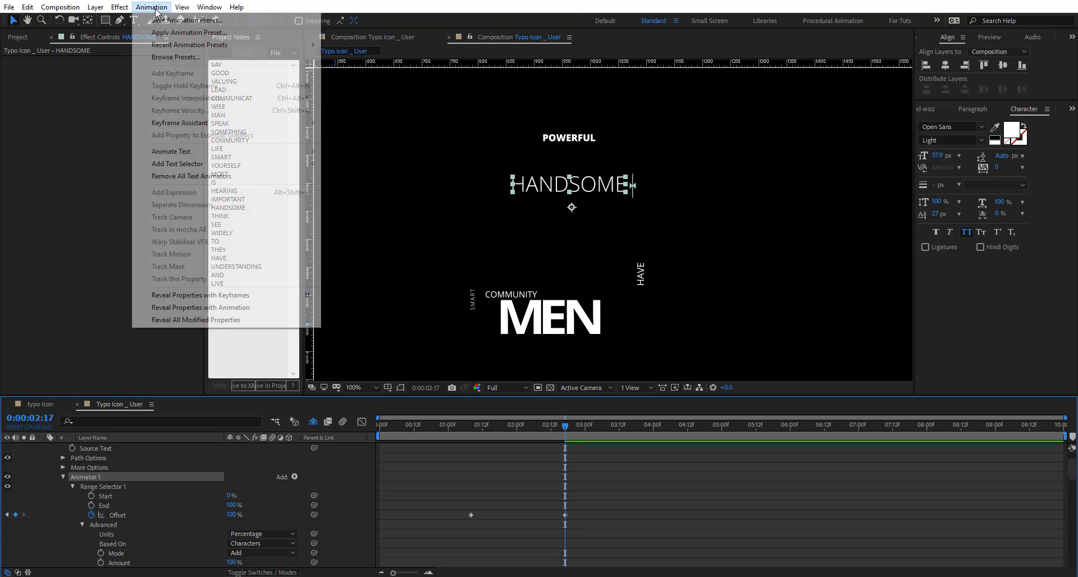
left_click(232, 21)
left_click(122, 440)
double_click(121, 440)
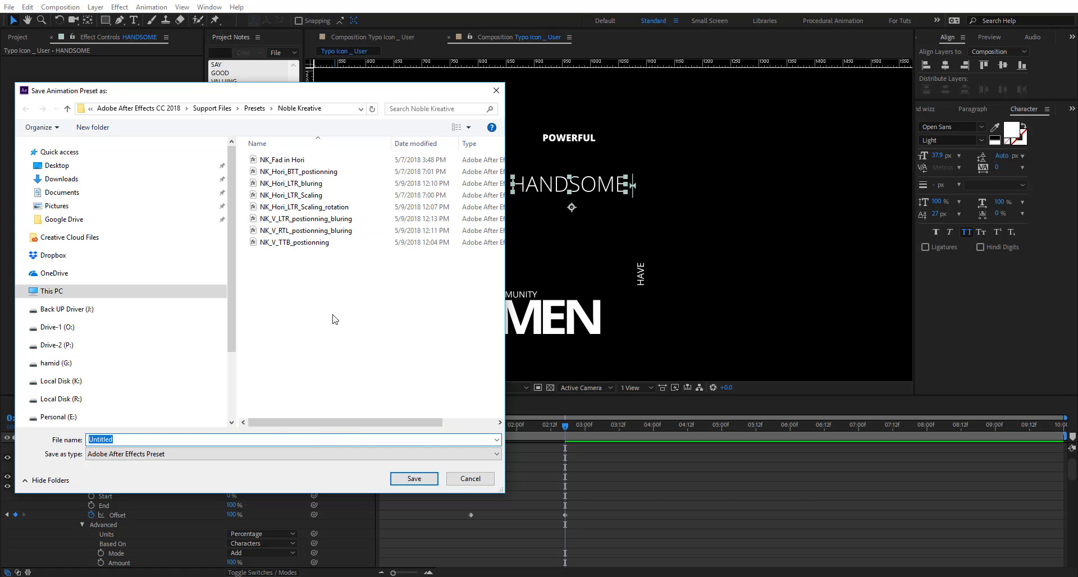
left_click(471, 478)
Collapse the expanded text layers, turn off their solo state and reveal the hidden shy layers
scroll(36, 456, "up", 1)
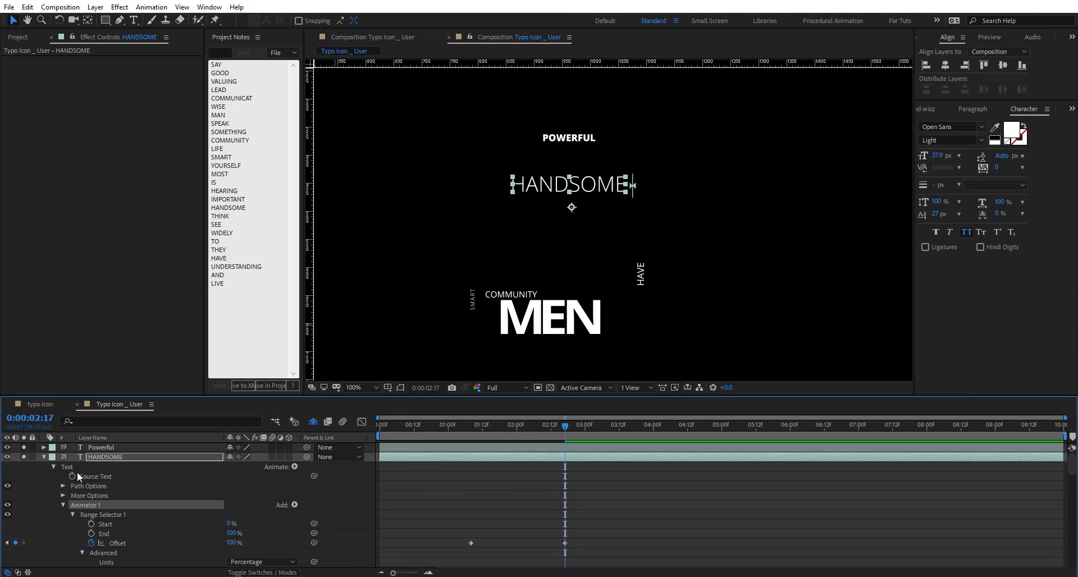
scroll(39, 457, "up", 1)
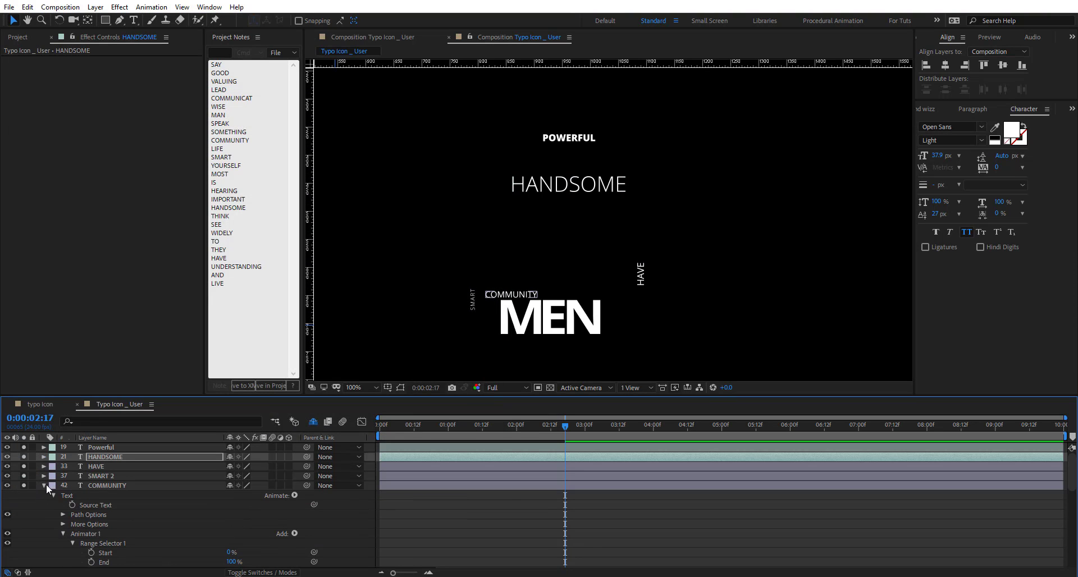
left_click(45, 485)
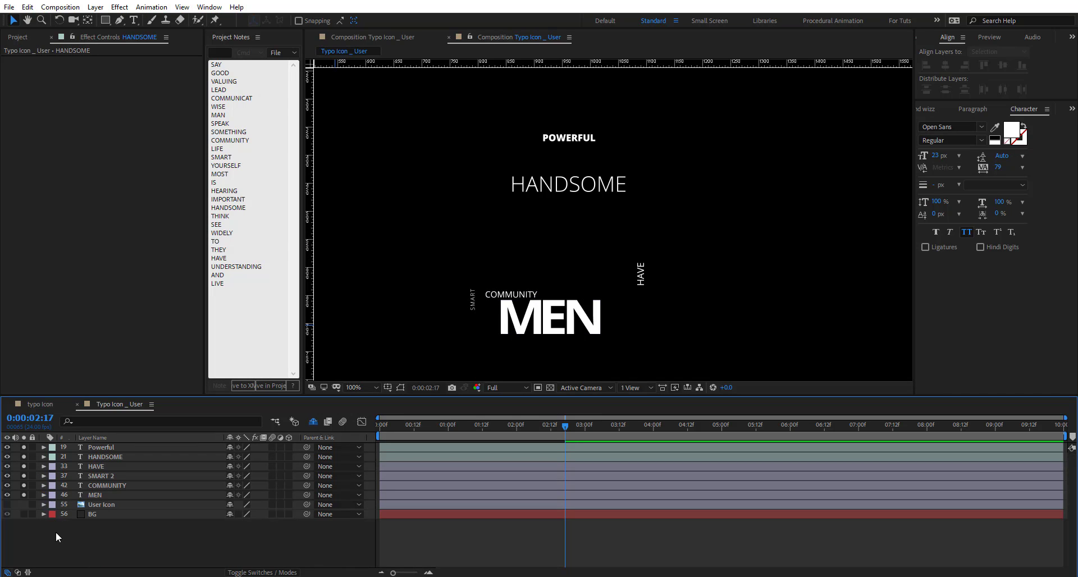
left_click(24, 495)
left_click(313, 421)
Search the effects and presets for "nk" to view the Noble Kreative presets, and clear the search
left_click(1072, 110)
left_click(1051, 123)
left_click(972, 124)
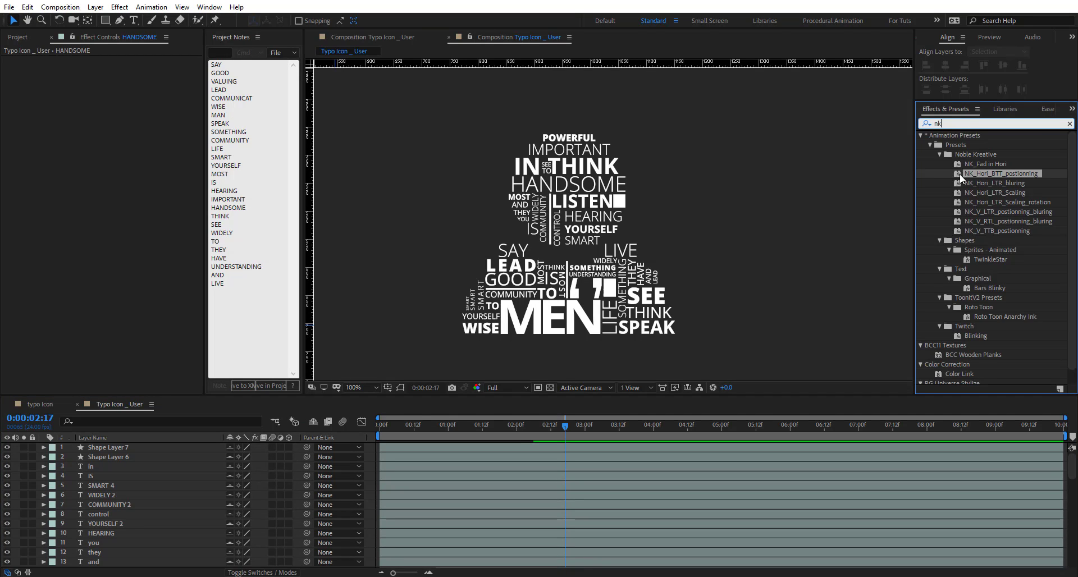
key("BackSpace")
key("BackSpace")
left_click(925, 123)
At 0:00:00:07, find the "nk" presets and apply NK_Hori_BTT_postionning to the WISE and LISTEN layers
left_click_drag(461, 429, 397, 434)
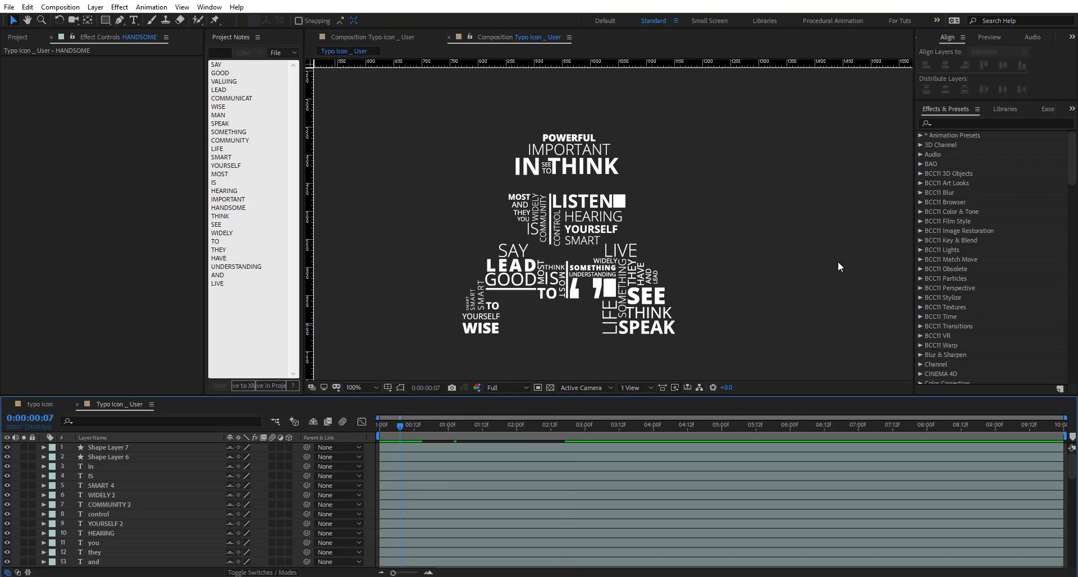
left_click(979, 124)
type("nk")
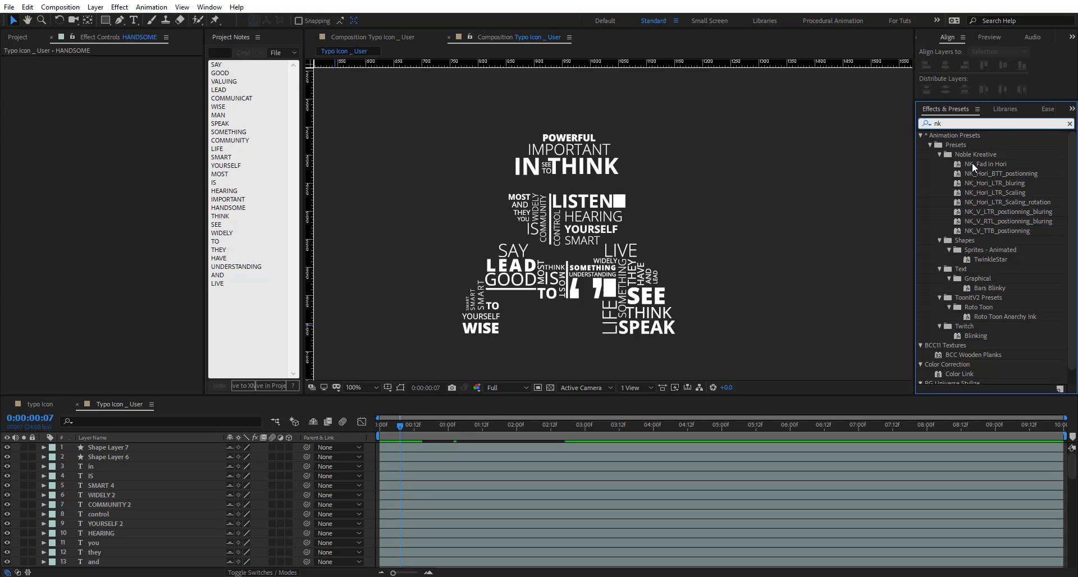
left_click_drag(998, 173, 481, 328)
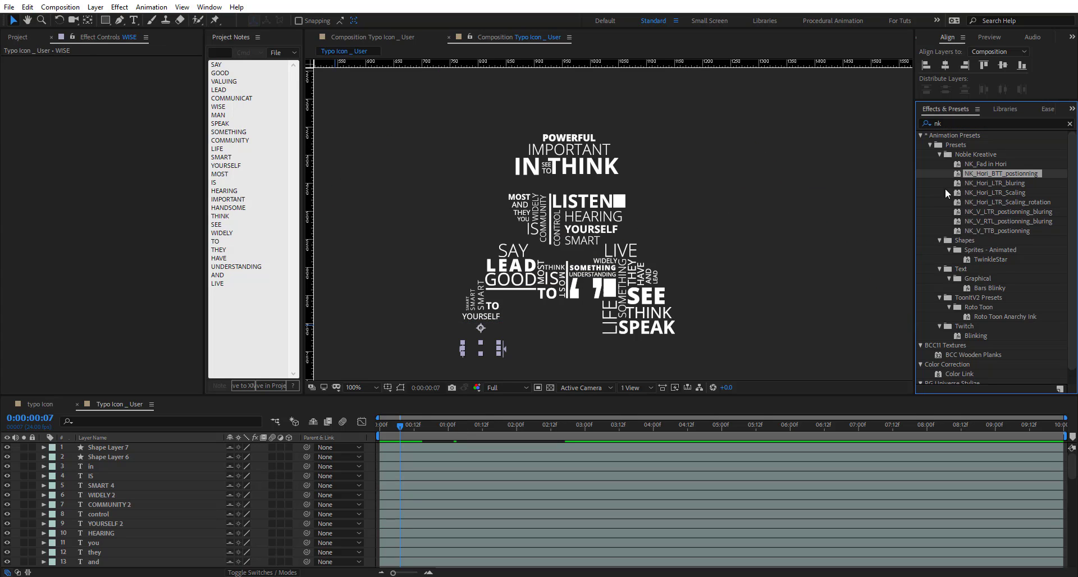
left_click_drag(965, 174, 595, 204)
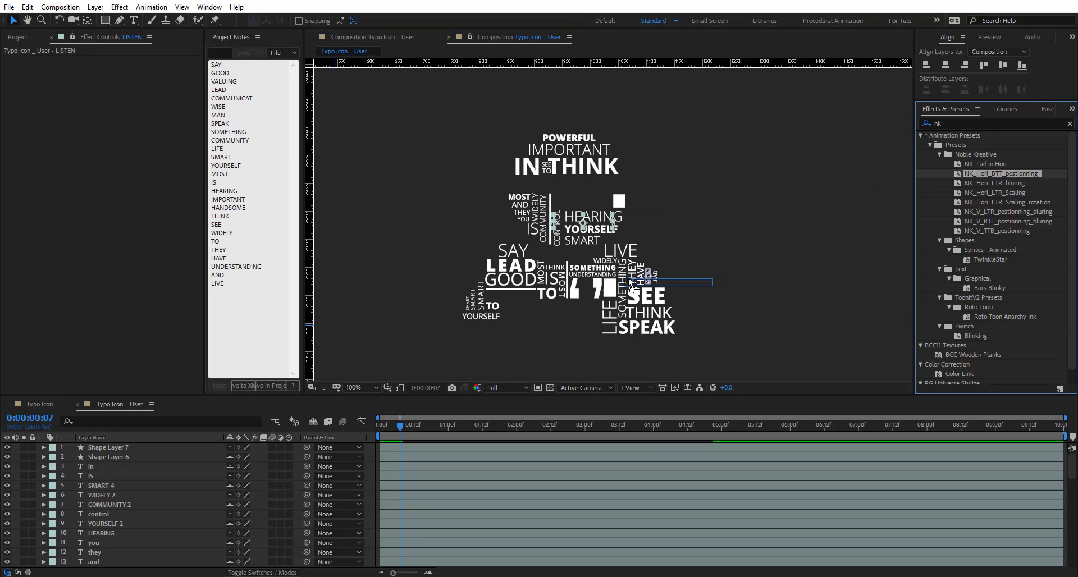
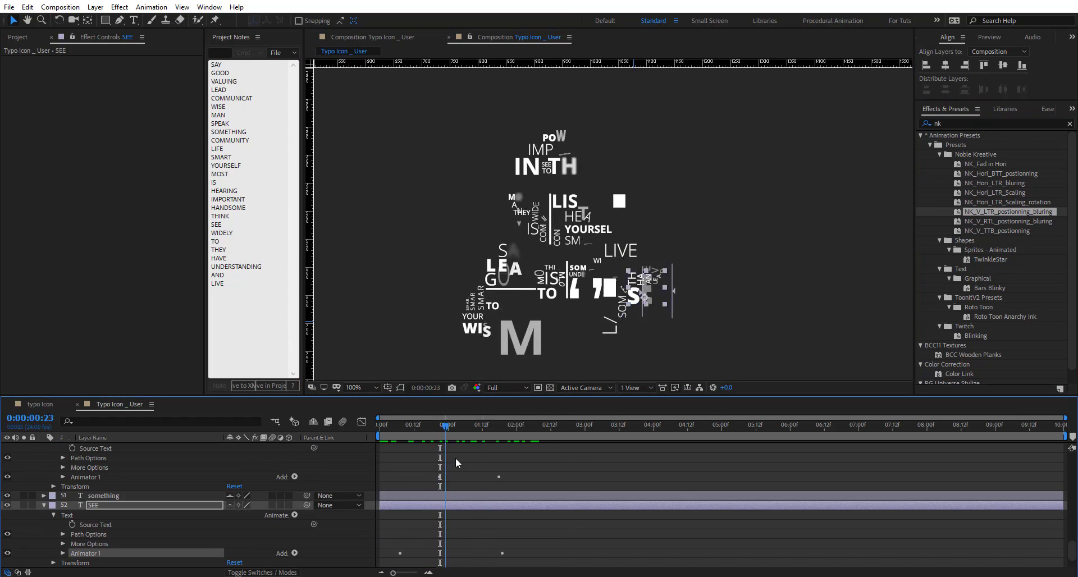
Preview the text animation across the whole icon, inspect the words in close-up and return to the first frame
left_click(411, 521)
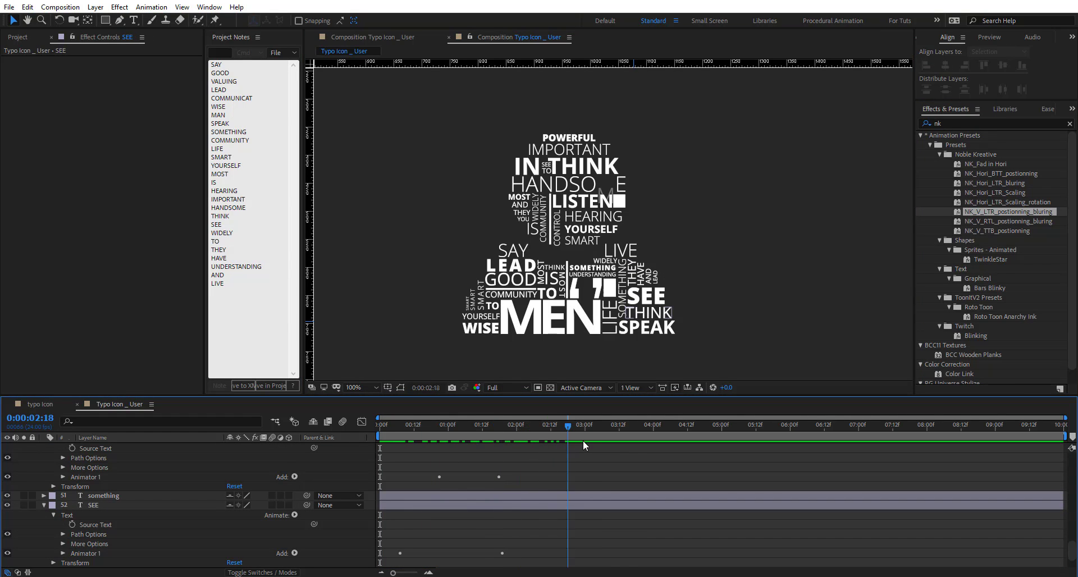
key("Home")
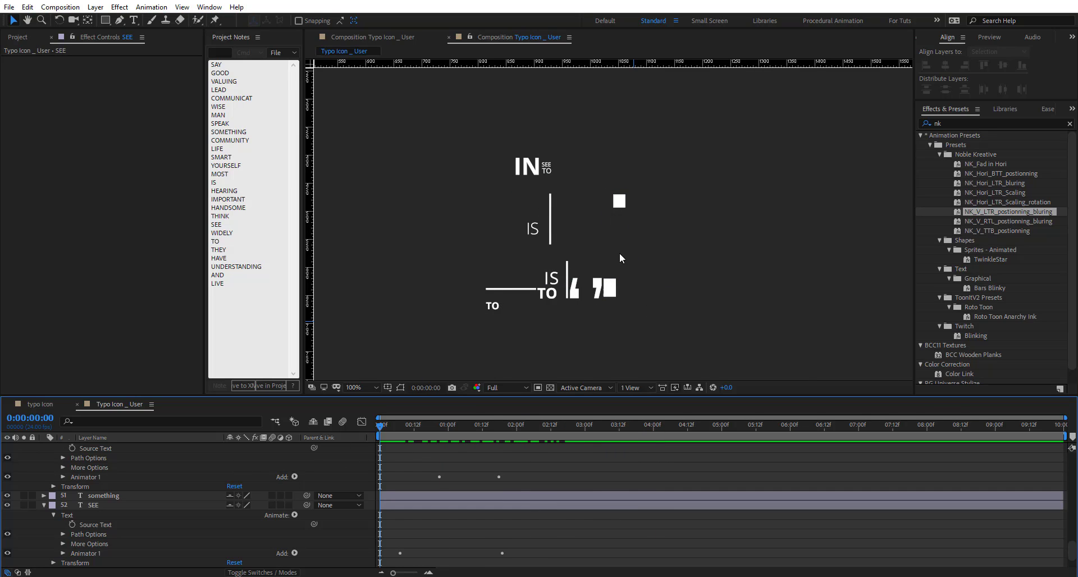
scroll(615, 252, "up", 1)
left_click(610, 365)
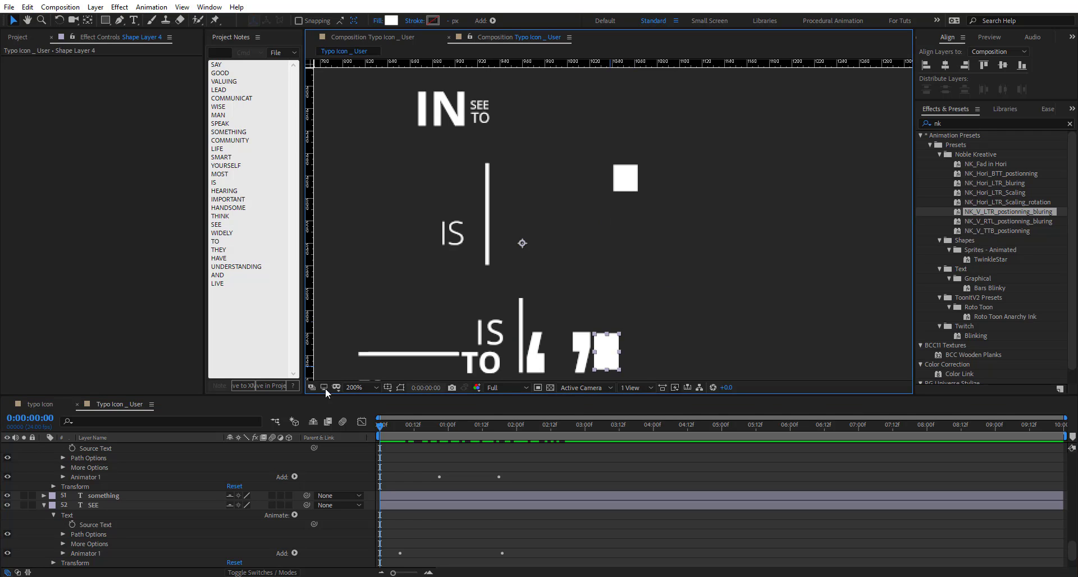
scroll(106, 479, "up", 8)
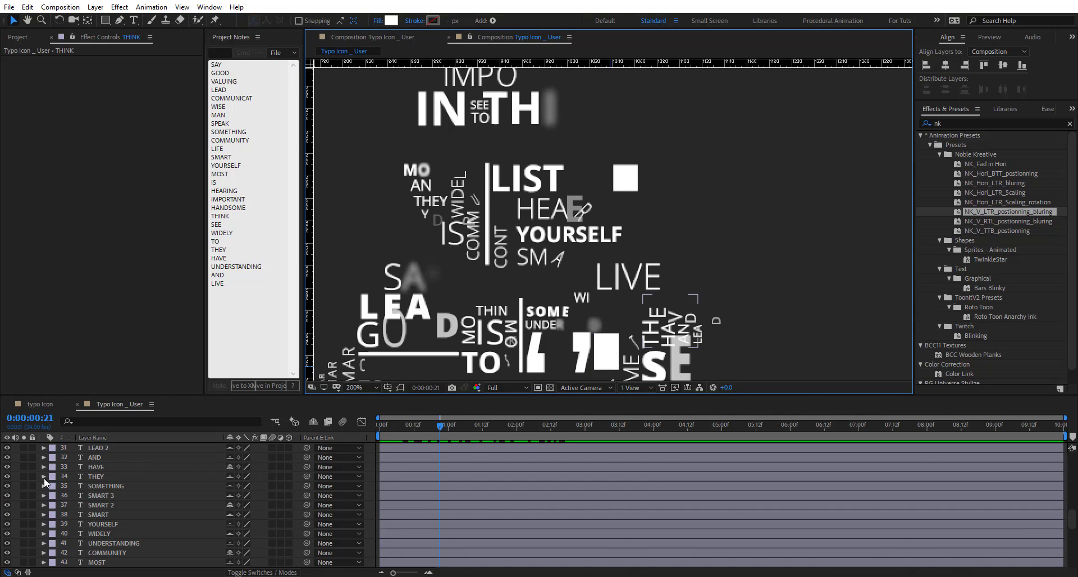
left_click(43, 477)
left_click(44, 478)
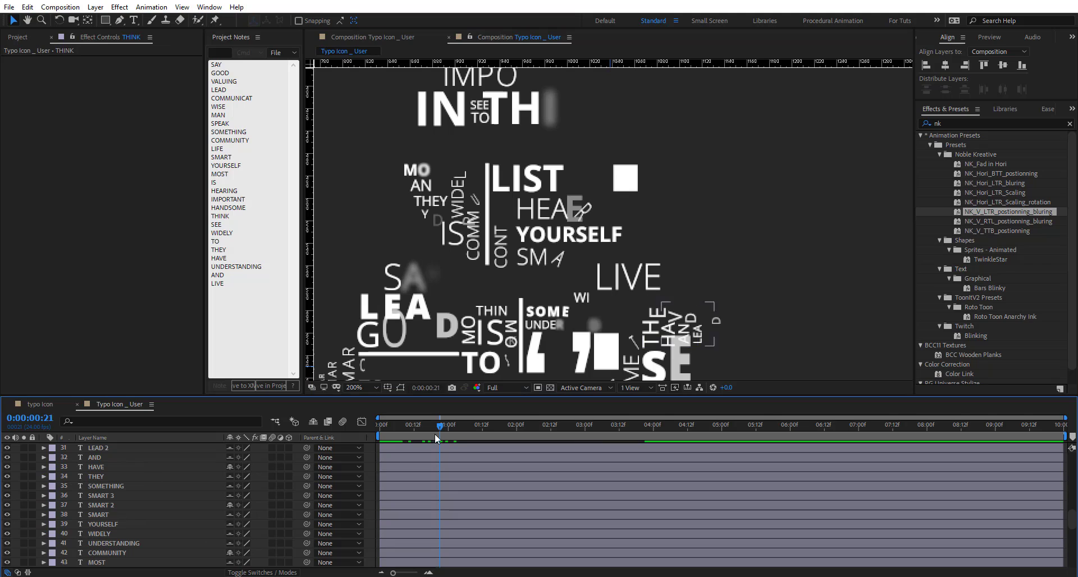
left_click(748, 267)
left_click_drag(429, 425, 375, 427)
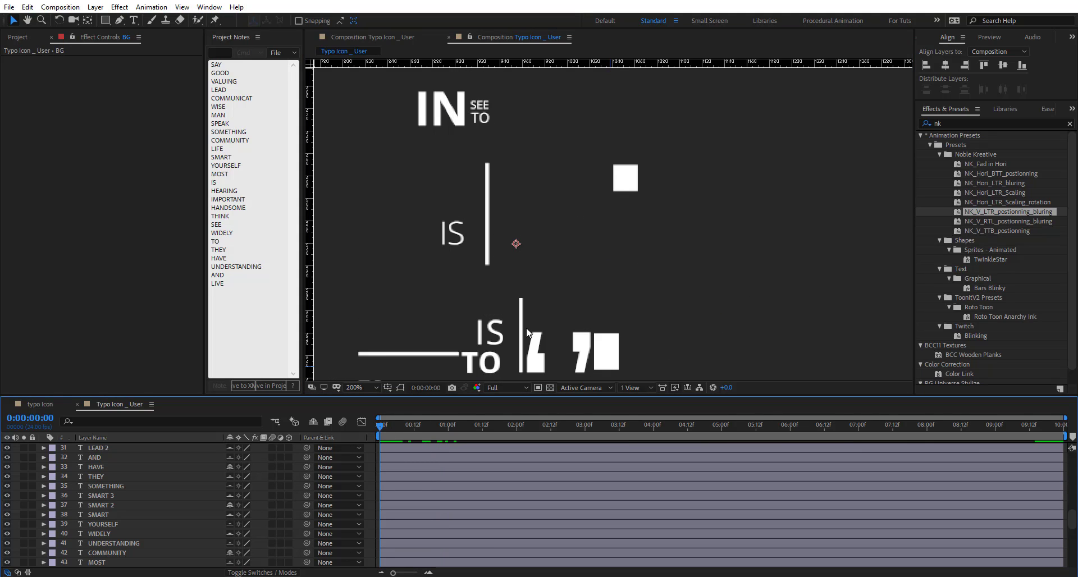
Keyframe the Opacity of the small TO above YOURSELF from 0% at 0:00:00:00 to 100% at 0:00:01:13
left_click_drag(522, 340, 566, 287)
left_click(416, 335)
key("t")
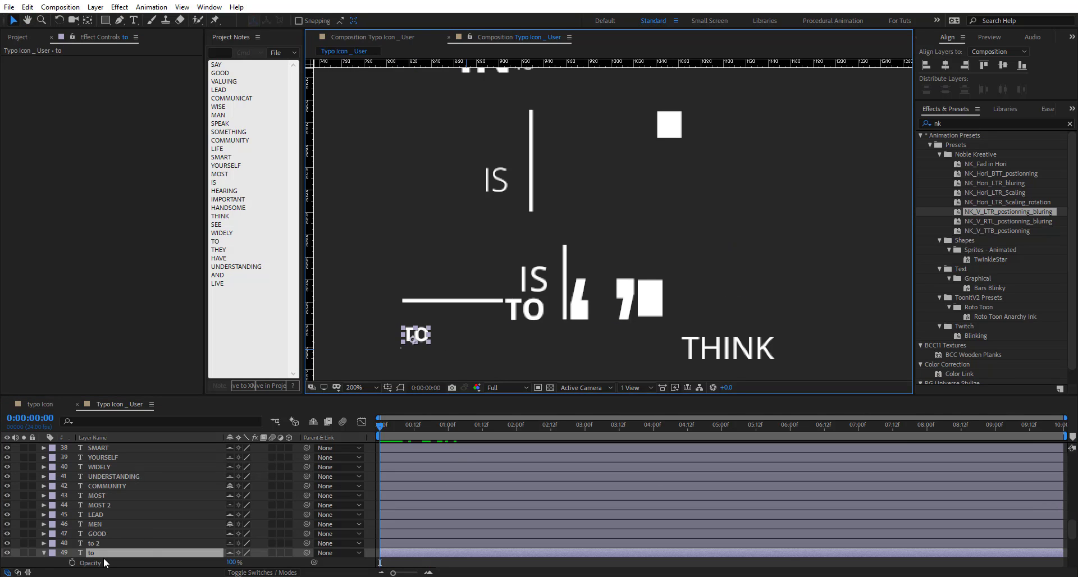
left_click(72, 562)
left_click(232, 563)
type("0")
key("Return")
left_click_drag(432, 426, 475, 430)
key("space")
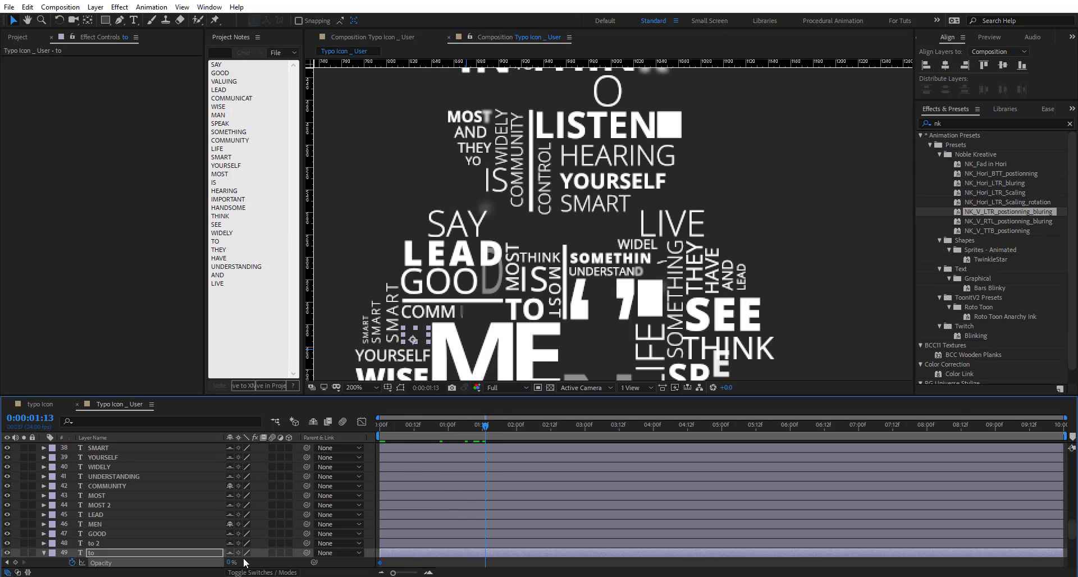
mouse_move(229, 564)
left_mouse_down()
mouse_move(513, 561)
mouse_move(353, 574)
mouse_move(369, 540)
left_mouse_up()
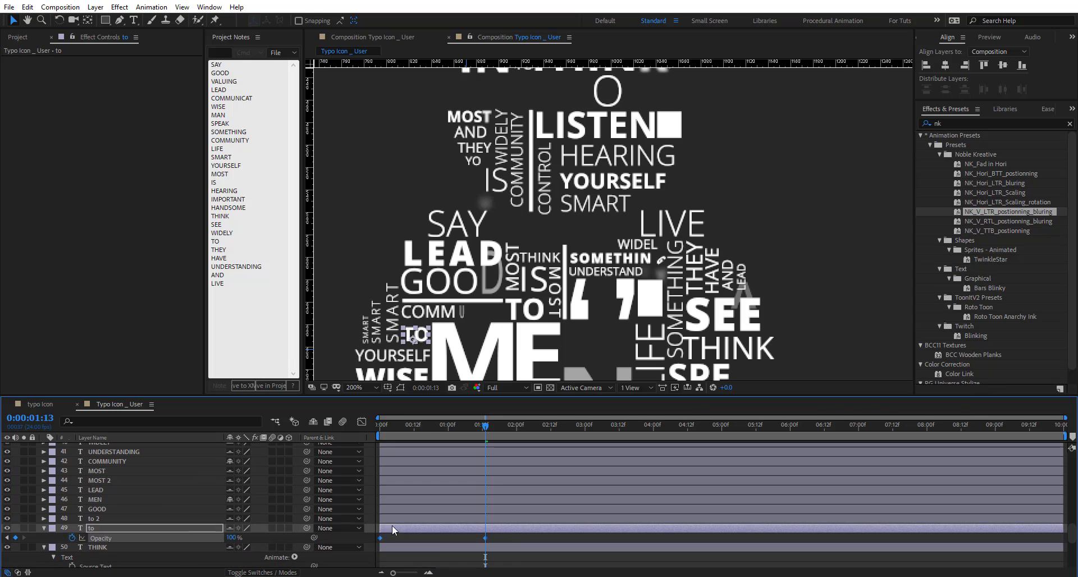
Paste the Opacity keyframes at 0:00:00:00 onto both IS layers and the larger TO beside the horizontal line
left_click_drag(419, 426, 352, 427)
left_click(491, 171)
key("ctrl+v")
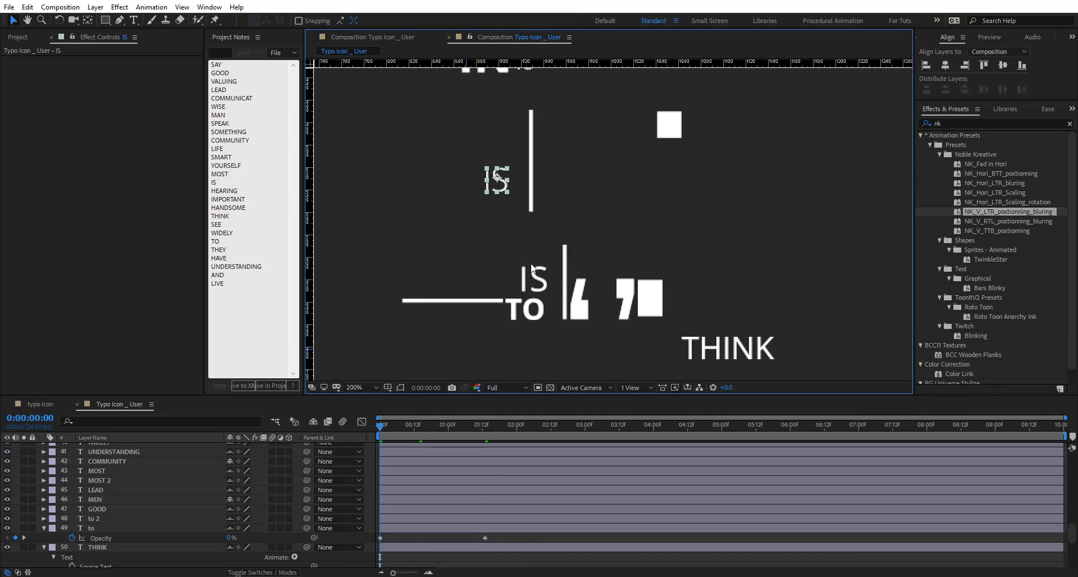
left_click(532, 280)
key("ctrl+v")
left_click(535, 318)
key("ctrl+v")
Paste the Opacity keyframes at 0:00:00:00 onto the IN, SEE and TO layers in the icon's head
left_click_drag(467, 174, 454, 263)
left_click(488, 159)
key("ctrl+v")
left_click(513, 142)
key("ctrl+v")
left_click(514, 154)
key("ctrl+v")
Paste the Opacity keyframes at 0:00:00:00 onto the quotation marks layer
left_click_drag(595, 320, 554, 217)
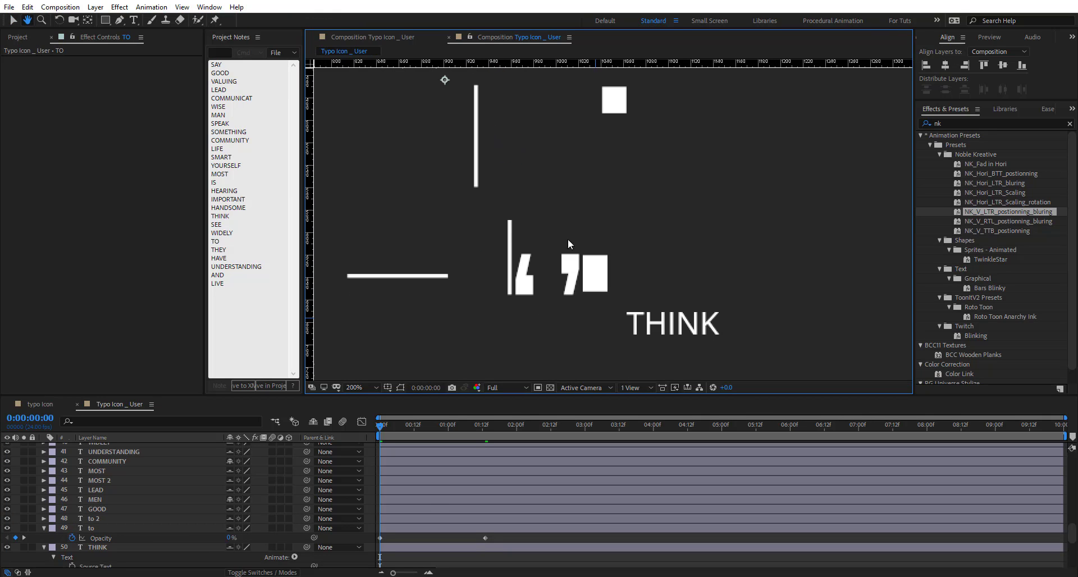
left_click(594, 275)
left_click(540, 288)
key("ctrl+v")
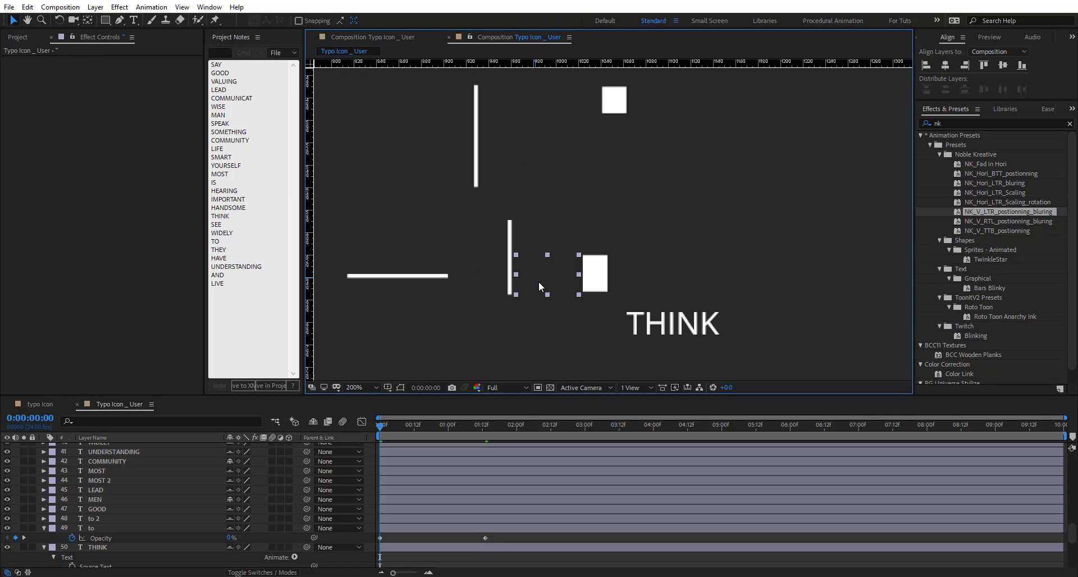
Start Scale keyframing at 0:00:00:00 in the Rectangle 1 transform of the vertical bar in the icon's head
left_click(594, 277)
left_click(474, 130)
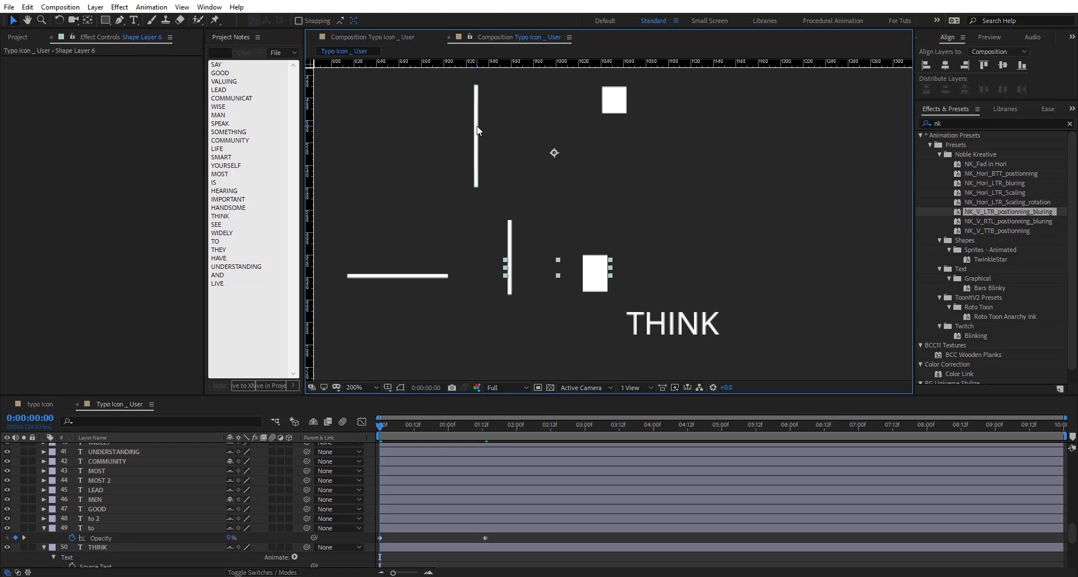
scroll(132, 495, "up", 5)
scroll(132, 494, "up", 8)
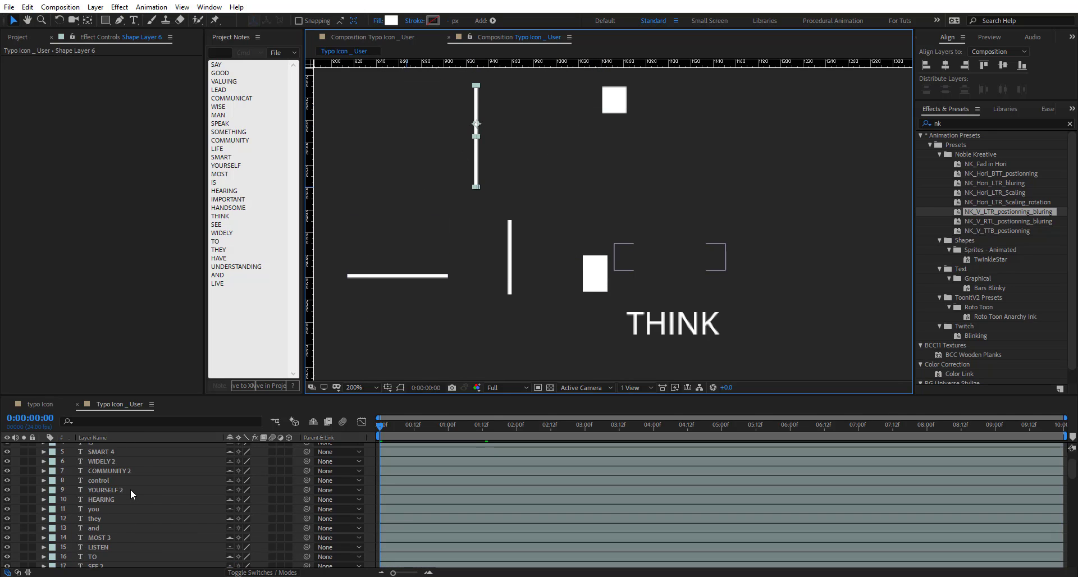
left_click(44, 457)
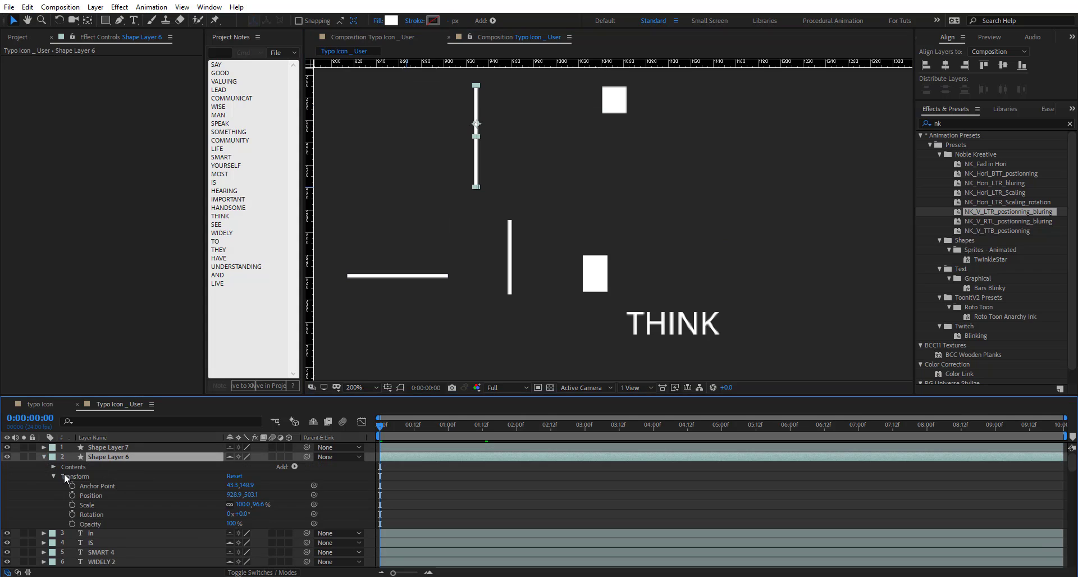
left_click(54, 467)
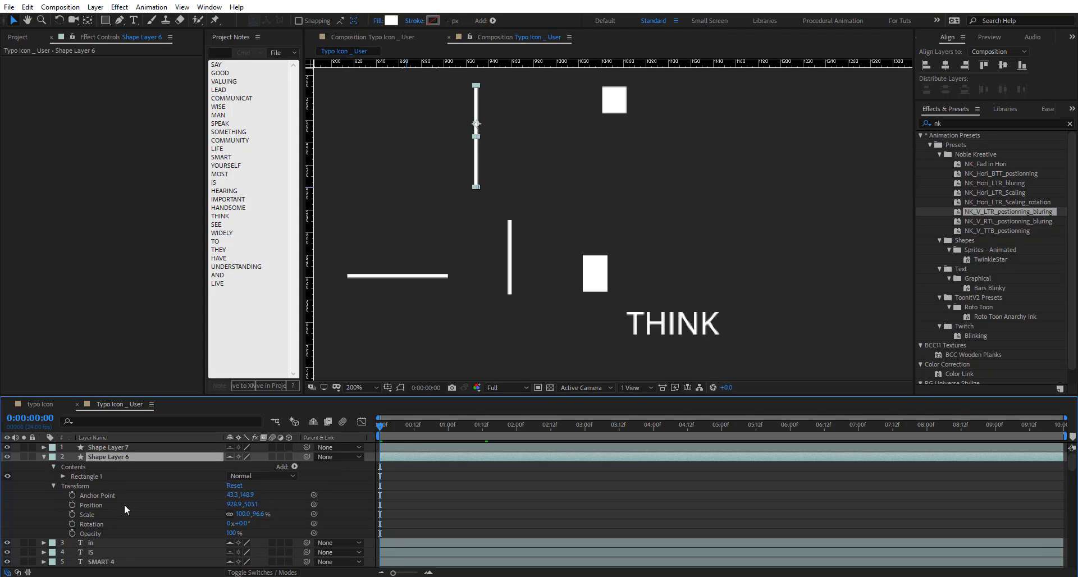
left_click(63, 476)
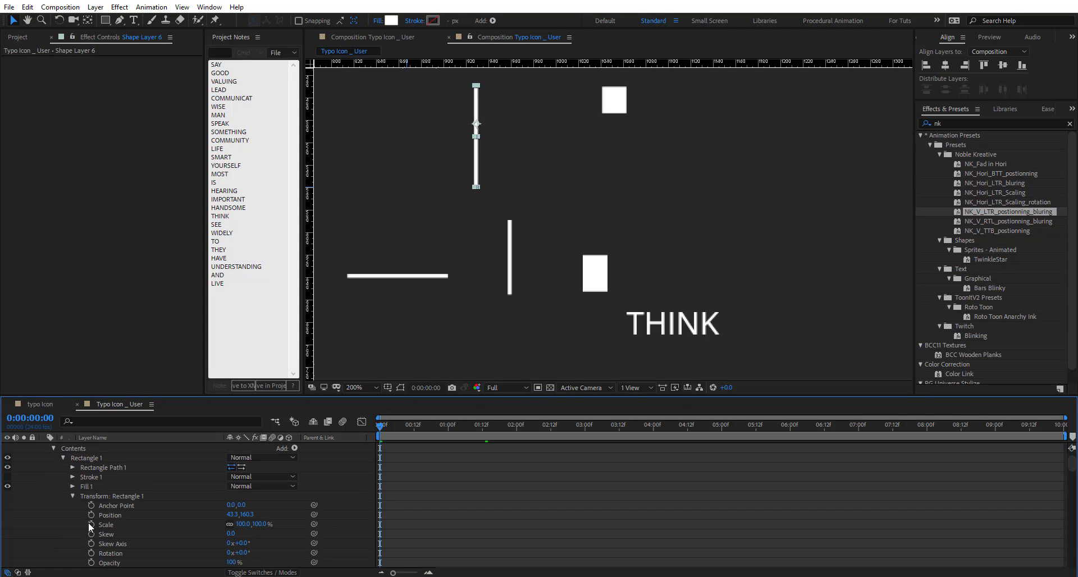
left_click(91, 524)
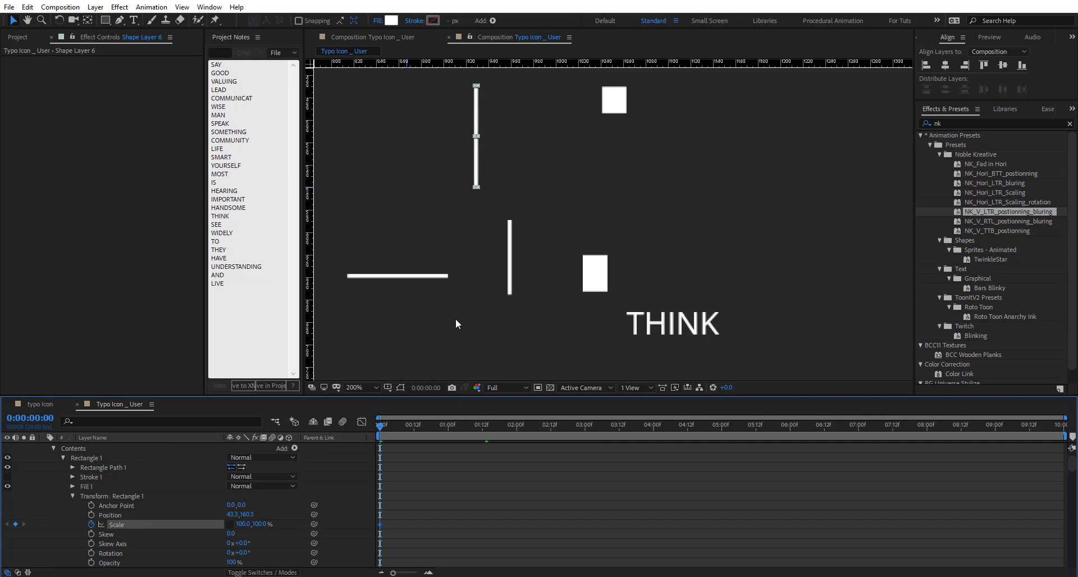
Move the anchor point of the head's vertical bar to the centre of its bottom edge
scroll(477, 136, "up", 2)
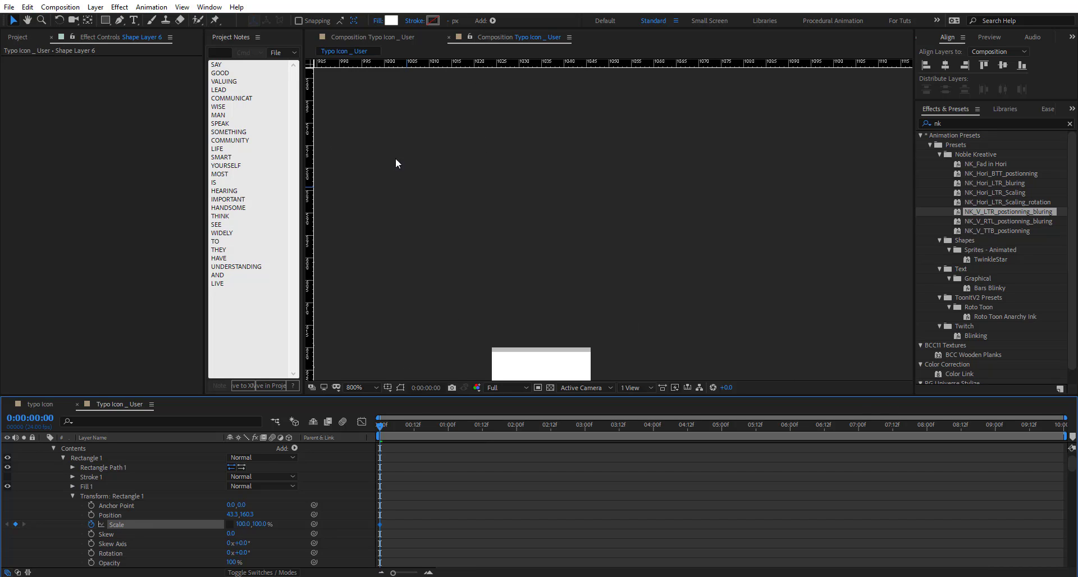
key("space")
left_click_drag(389, 161, 689, 278)
left_click_drag(453, 198, 635, 346)
left_click_drag(525, 186, 498, 163)
key("y")
left_click_drag(519, 111, 531, 279)
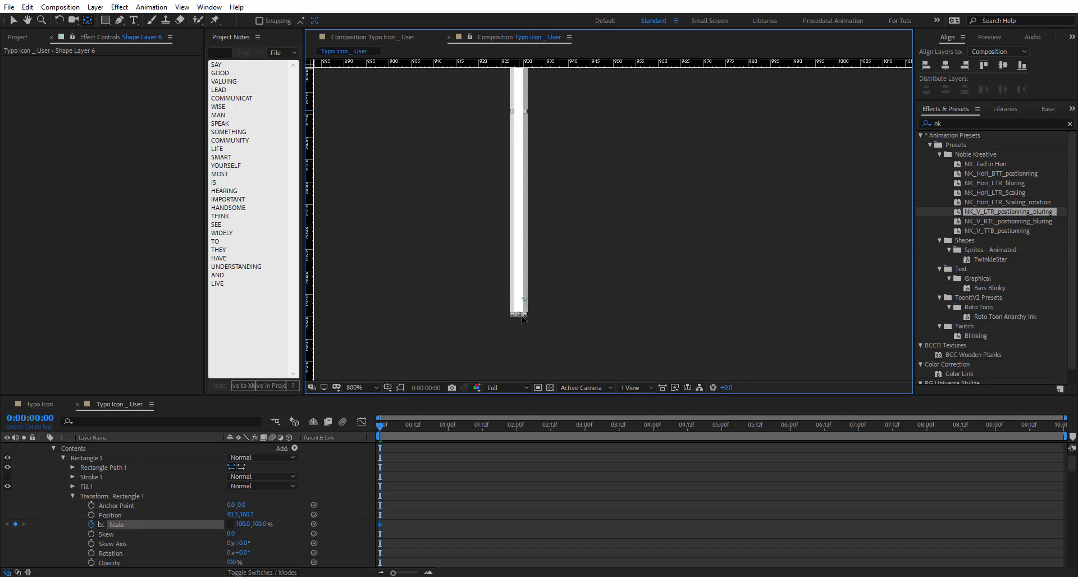
left_click_drag(521, 317, 521, 315)
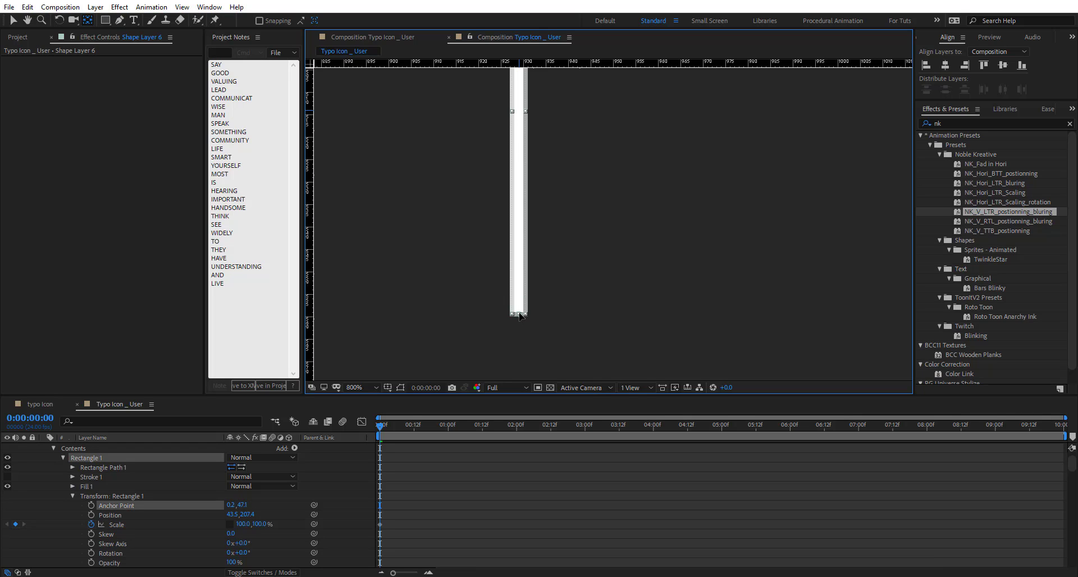
Keyframe the vertical Scale of the head's bar from 0% at the start to 100% at 0:00:02:01
left_click(264, 524)
type("0")
key("Return")
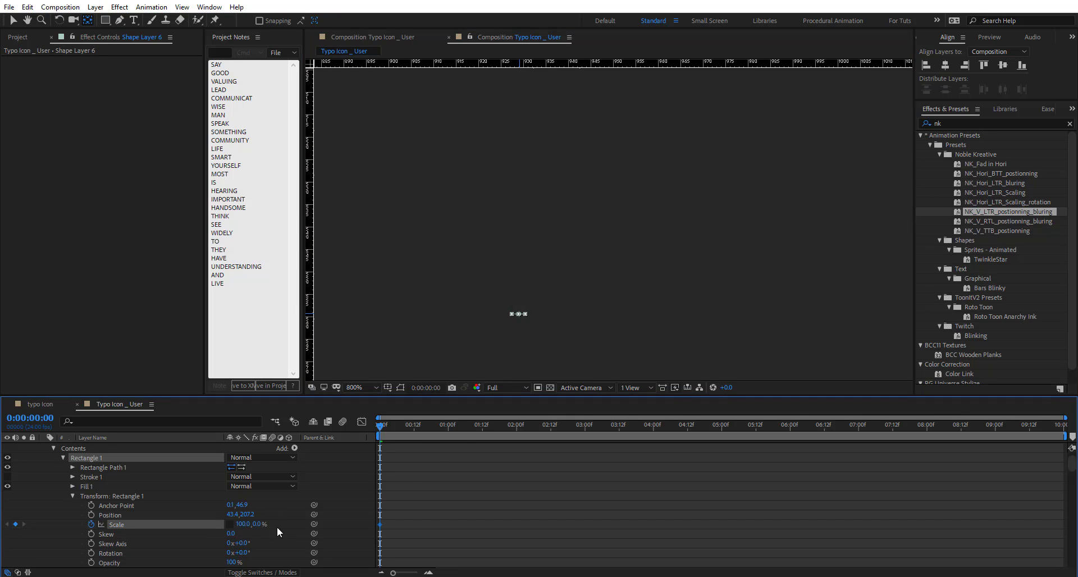
left_click_drag(460, 425, 517, 430)
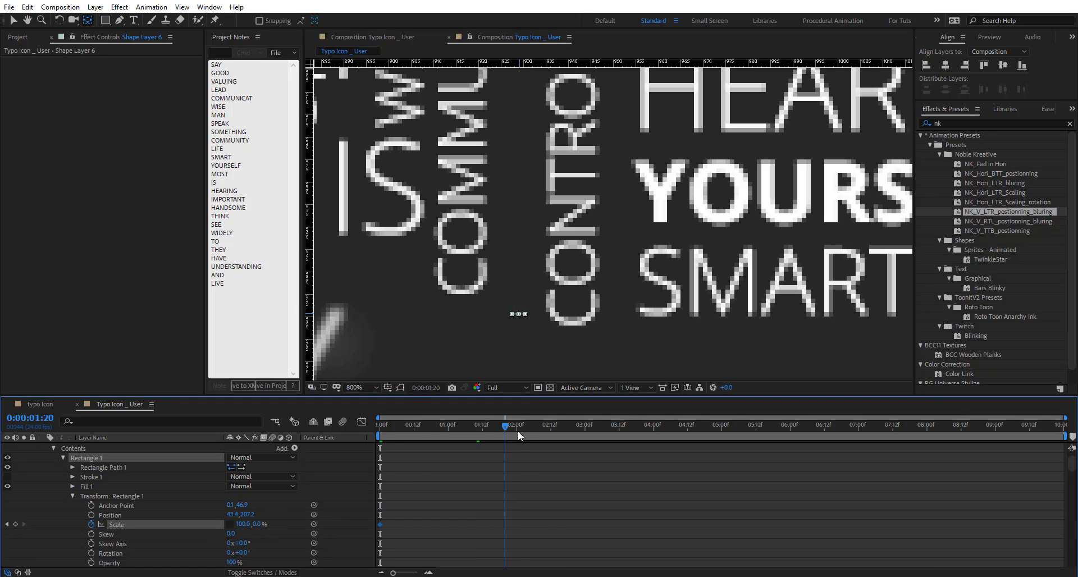
left_click(257, 524)
key("Return")
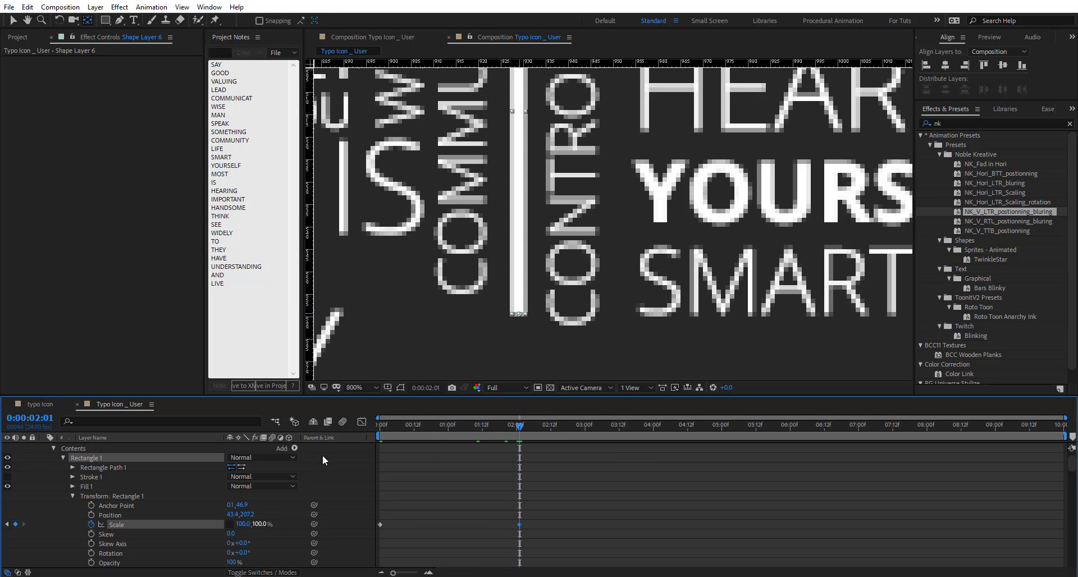
Set the Scale in the Rectangle 1 transform of the white square beside LISTEN to 0%
scroll(395, 299, "down", 2)
left_click_drag(394, 299, 478, 217)
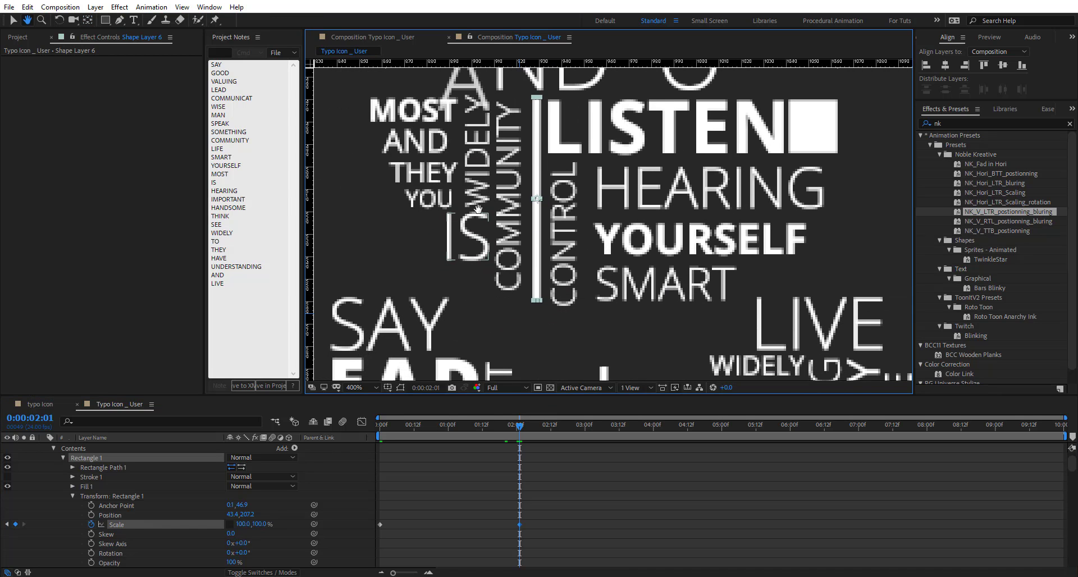
left_click(800, 139)
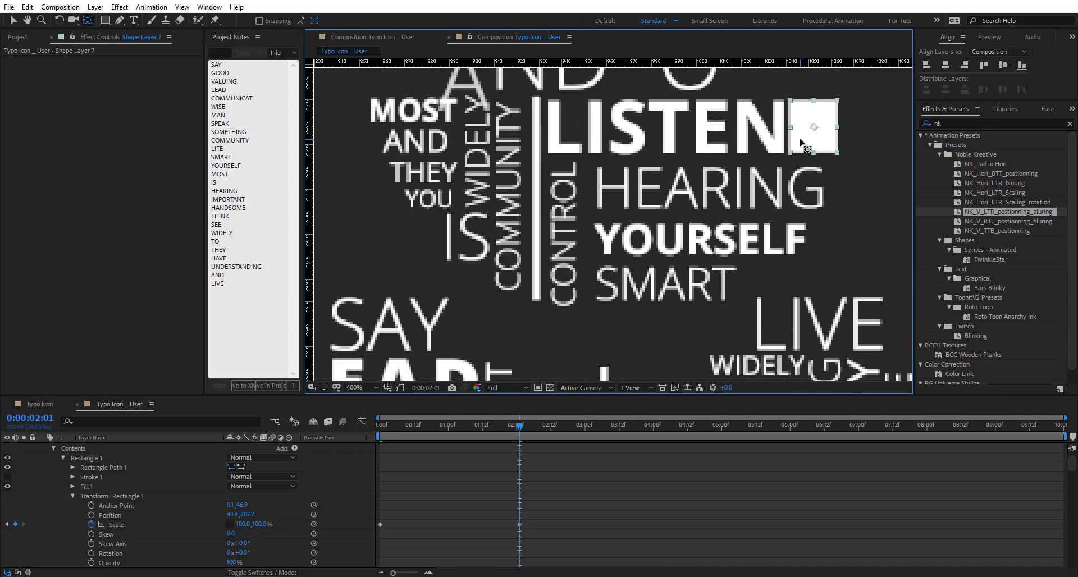
scroll(87, 501, "up", 1)
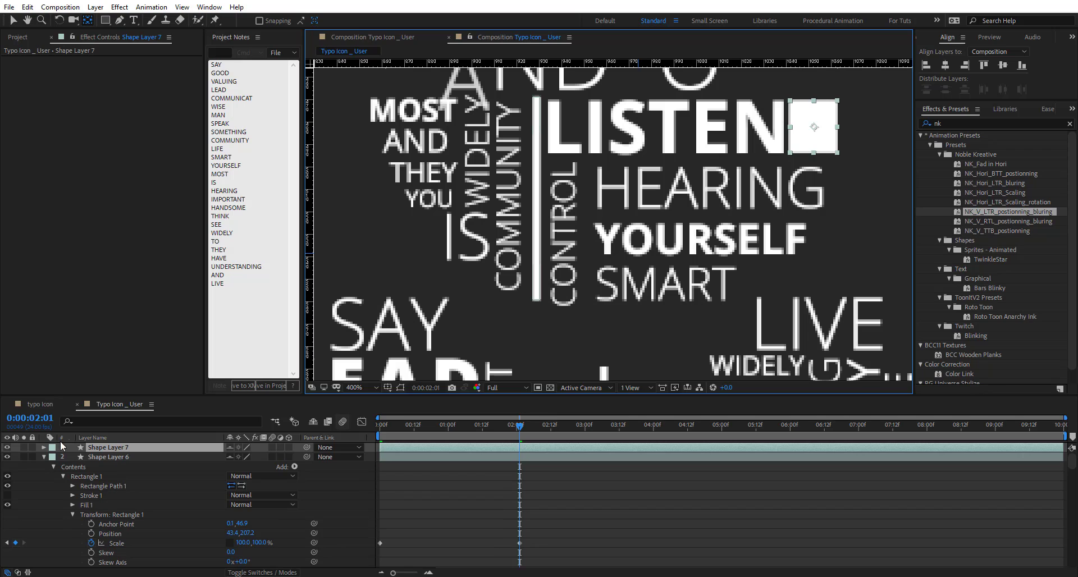
left_click(42, 447)
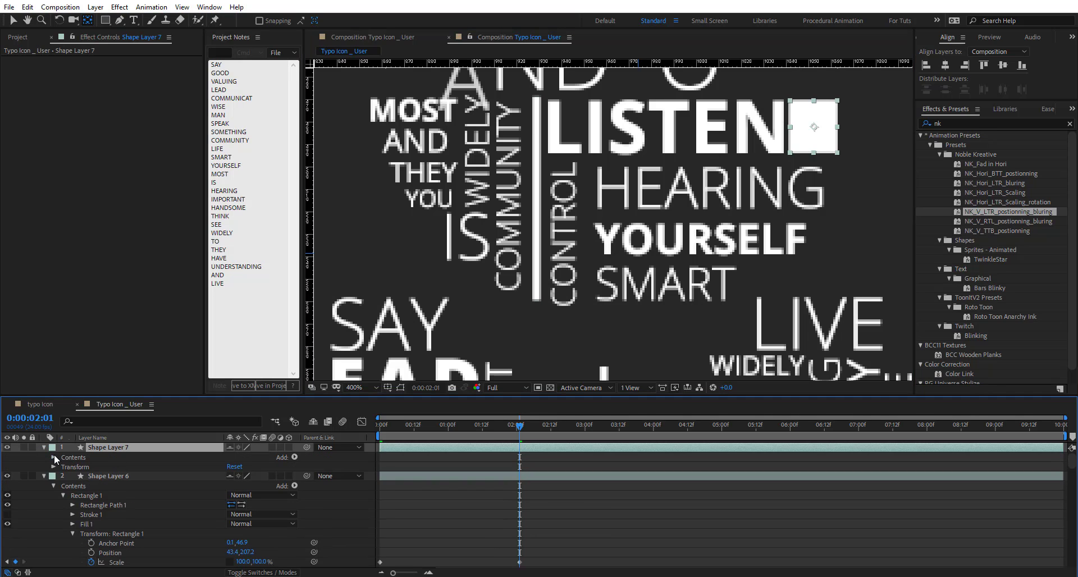
scroll(140, 492, "down", 1)
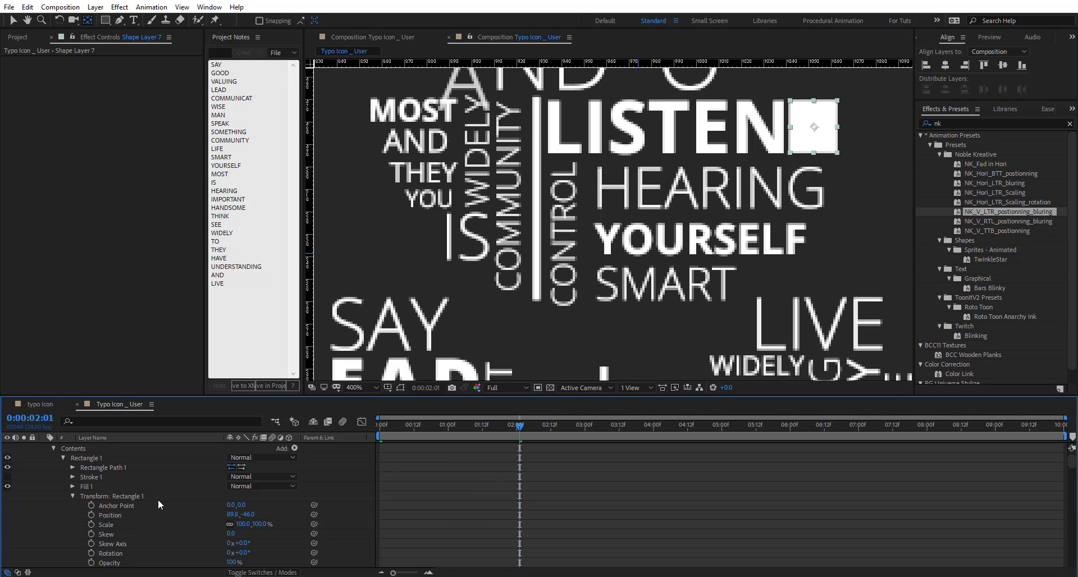
left_click(242, 524)
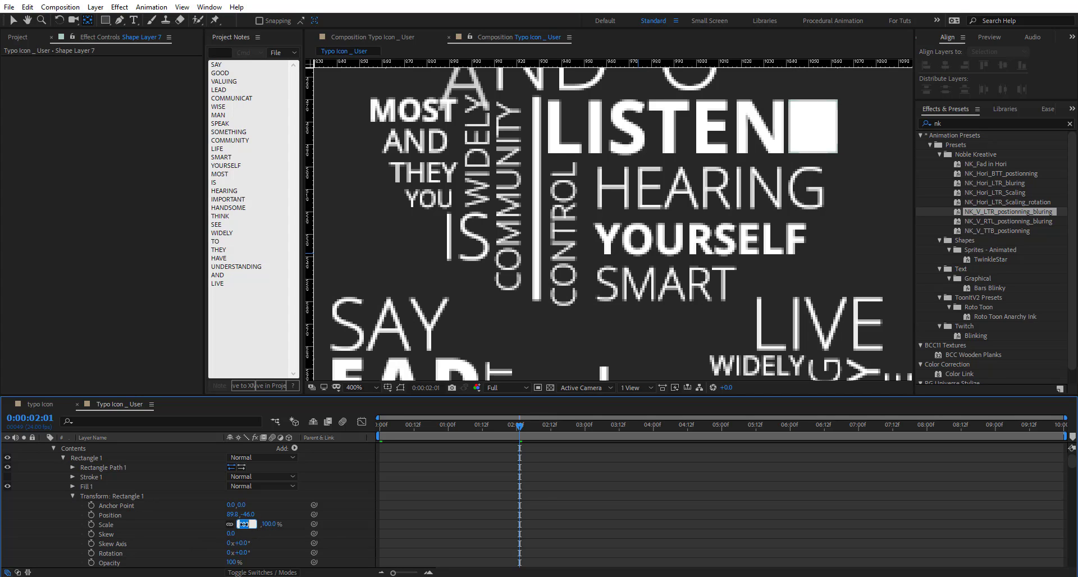
type("0")
key("Return")
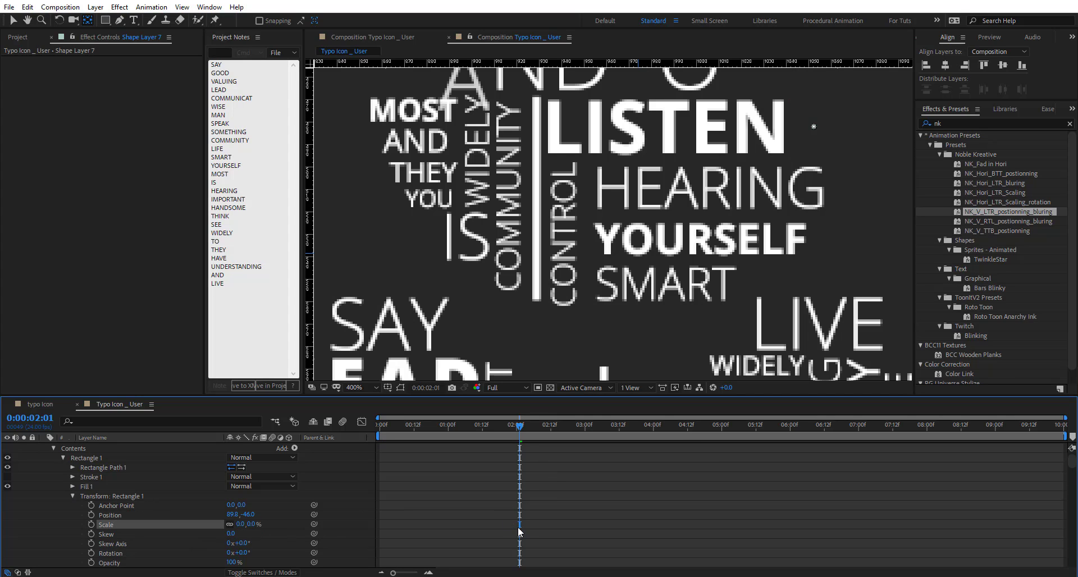
Keyframe the Scale of the square beside LISTEN from 0% near the timeline's start to 100%
left_click(91, 524)
left_click_drag(377, 539, 378, 539)
left_click(252, 523)
type("100")
key("Return")
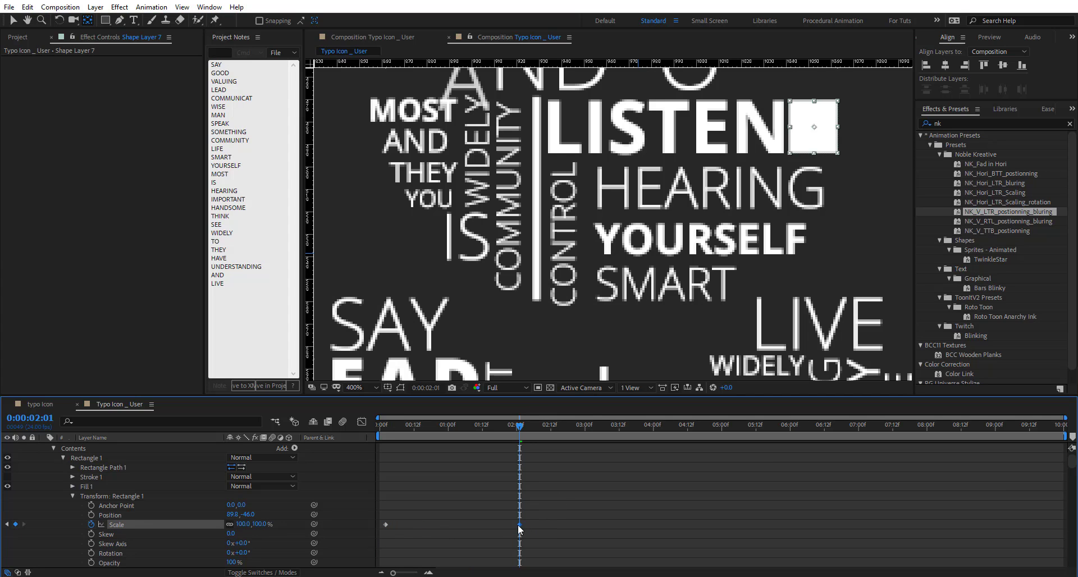
left_click_drag(499, 527, 489, 527)
Keyframe Scale growth from 0% on the horizontal bar under GOOD and the white block beside the quotation marks
left_click_drag(604, 326, 595, 152)
key("y")
left_click(593, 230)
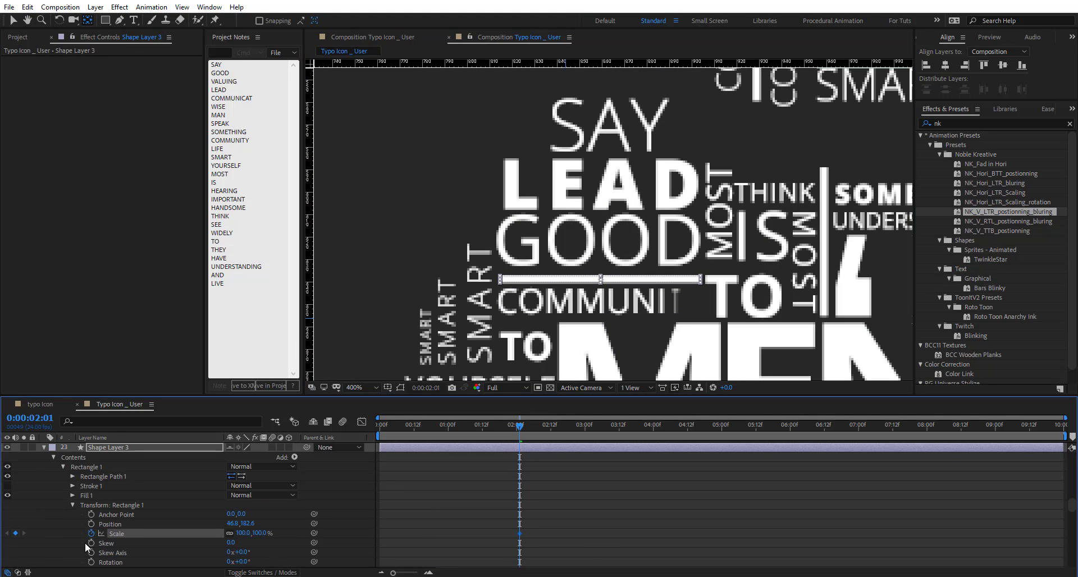
key("Return")
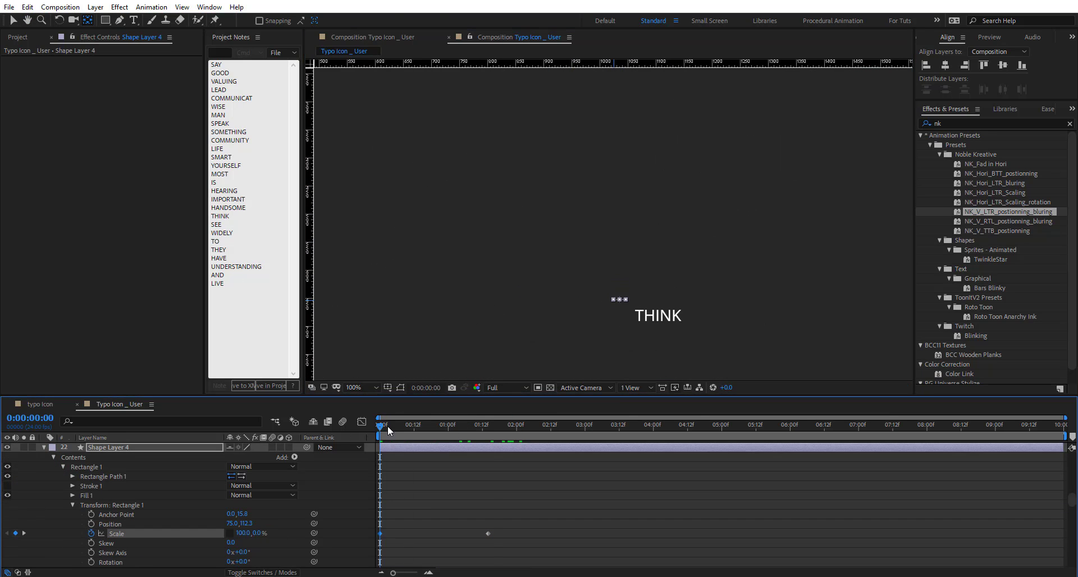
End the work area at about 0:00:05:12 and preview the word animation
left_click_drag(388, 425, 754, 429)
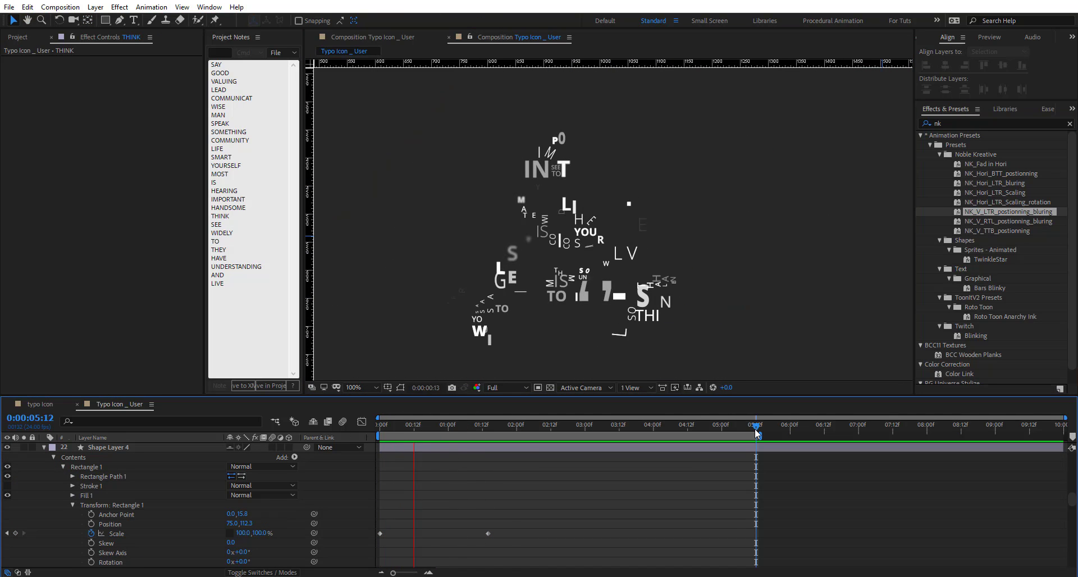
mouse_move(394, 428)
left_mouse_down()
mouse_move(364, 432)
mouse_move(409, 436)
left_mouse_up()
key("space")
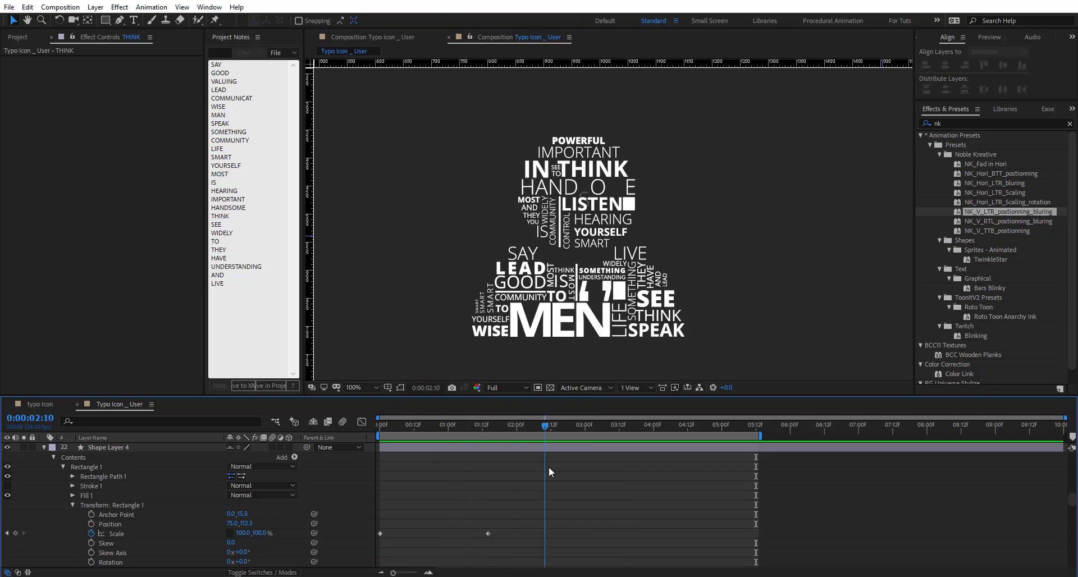
Reveal the keyframes of all layers, move groups of them later to stagger the start times, and preview
key("ctrl+a")
key("u")
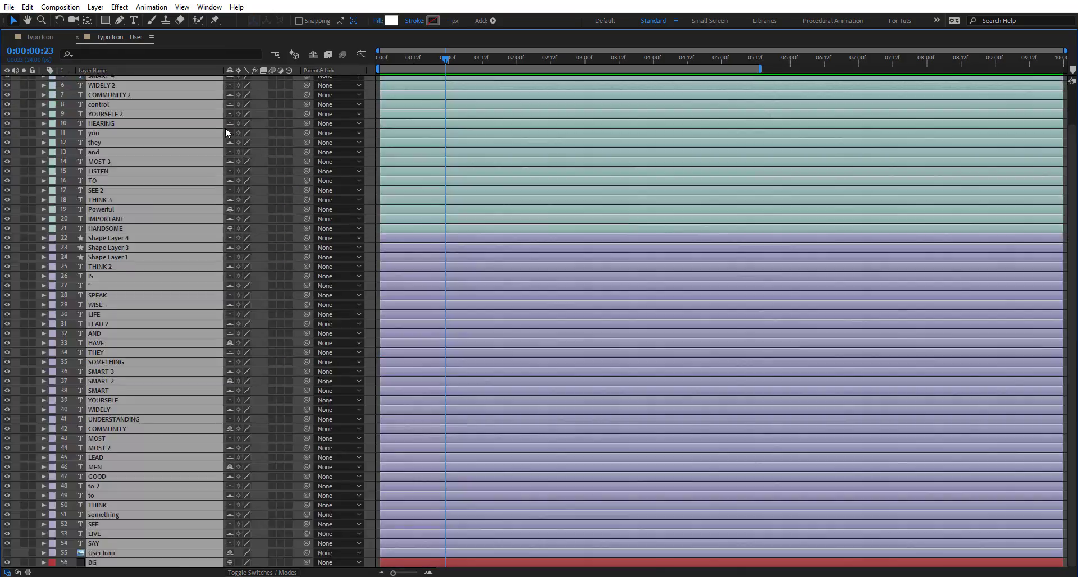
key("u")
left_click(582, 282)
scroll(582, 282, "down", 10)
left_click_drag(594, 281, 377, 561)
left_click_drag(380, 381, 491, 381)
scroll(495, 361, "up", 15)
left_click_drag(394, 243, 377, 216)
scroll(385, 167, "up", 10)
left_click_drag(379, 166, 388, 166)
key("grave")
key("space")
Delay the head words' keyframes to start at about 0:00:02:12 and bring HANDSOME forward to about 0:00:01:13
left_click_drag(543, 82, 393, 555)
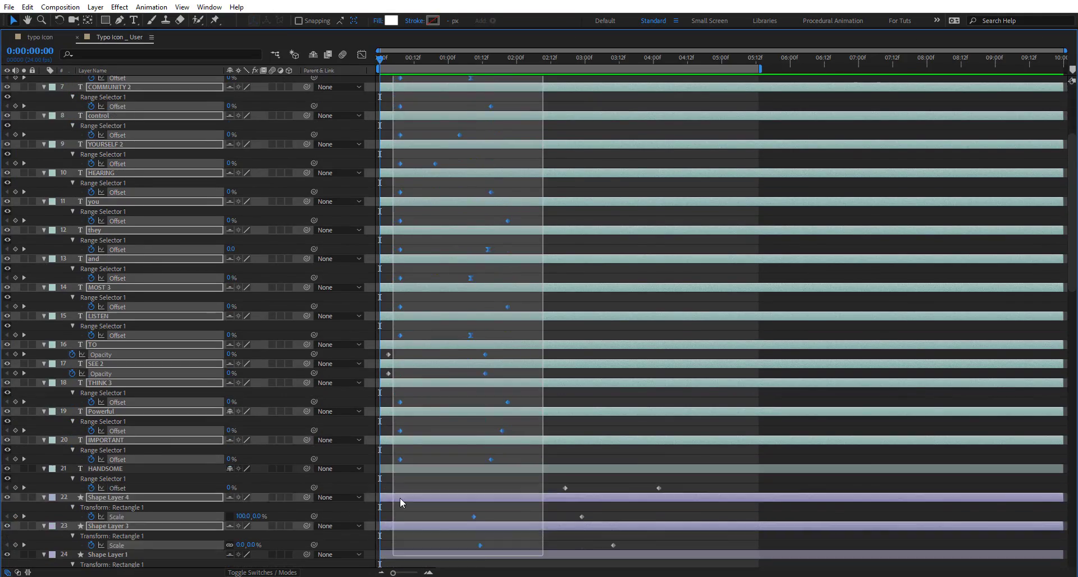
left_click_drag(400, 459, 551, 459)
scroll(673, 393, "down", 5)
left_click_drag(681, 327, 595, 552)
left_click_drag(598, 368, 519, 368)
key("grave")
key("space")
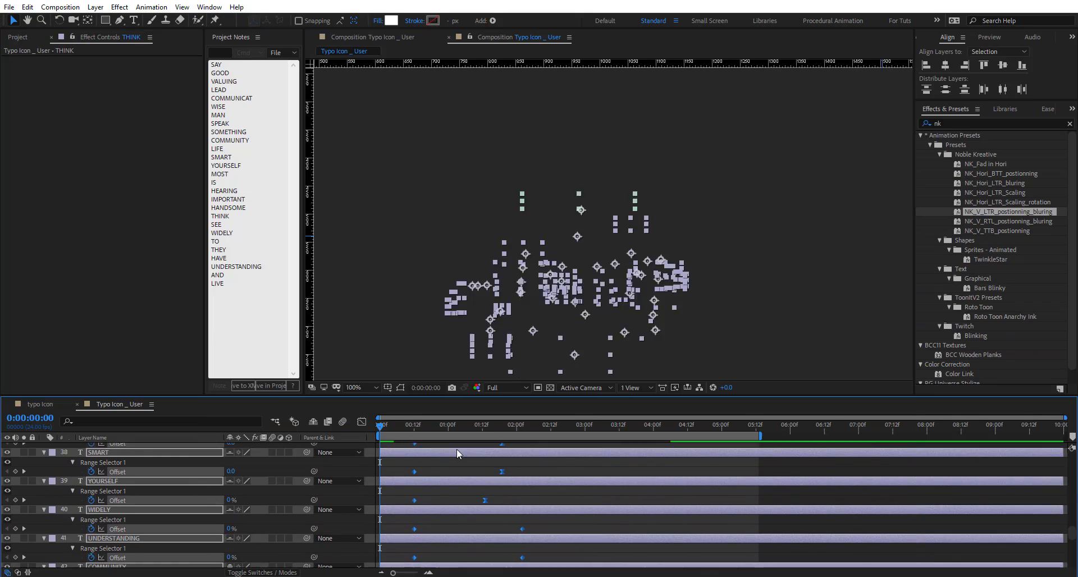
Retime the keyframes of the body's IS, TO and white block layers, and preview from the start
left_click(405, 426)
left_click(603, 291)
left_click(561, 281)
left_click_drag(393, 500, 492, 519)
left_click(501, 308)
left_click(556, 295)
left_click(619, 298)
left_click(697, 495)
key("Home")
key("space")
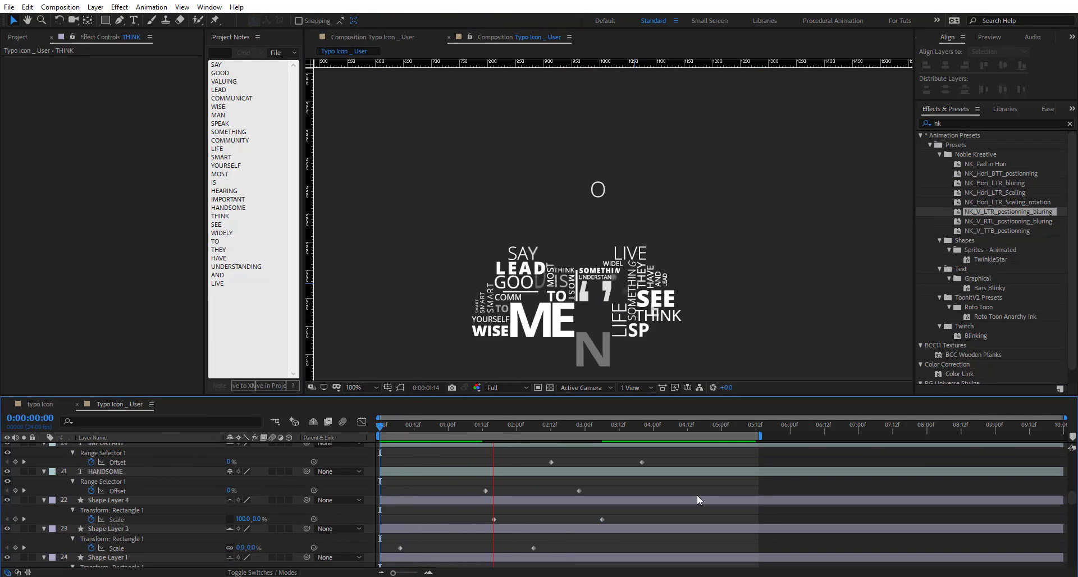
Start the Opacity keyframes of the TO beside the horizontal bar at about 0:00:01:11 and check the animation up to 0:00:03:20
scroll(487, 518, "down", 20)
left_click(486, 518)
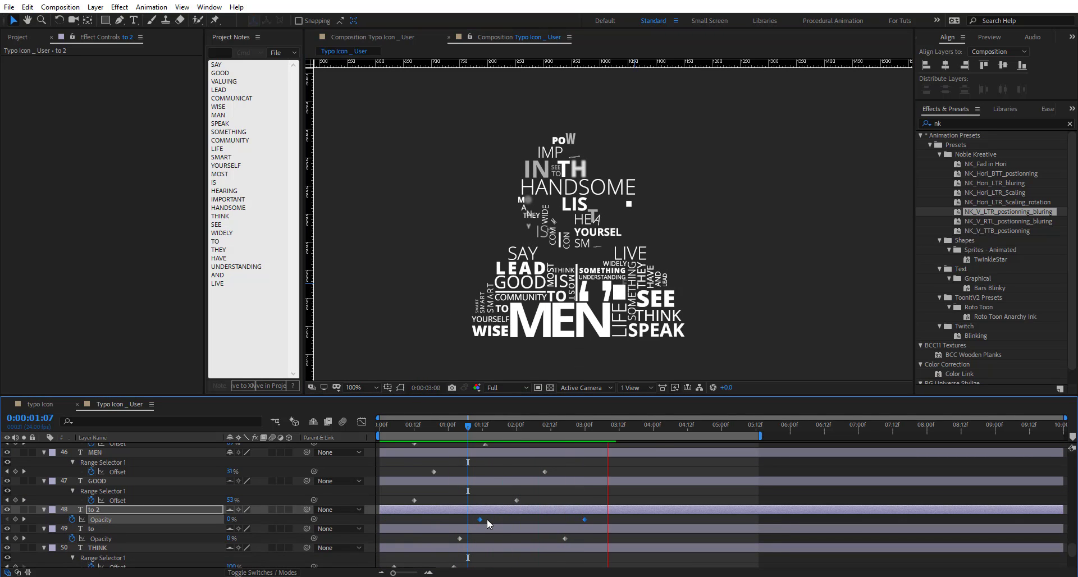
left_click(487, 518)
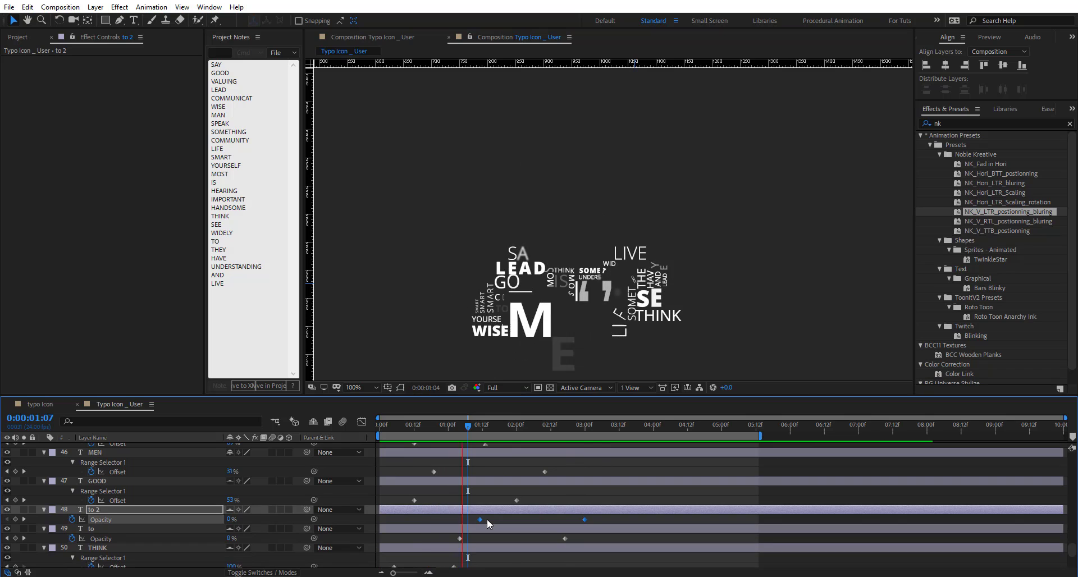
left_click_drag(472, 427, 636, 435)
left_click(641, 429)
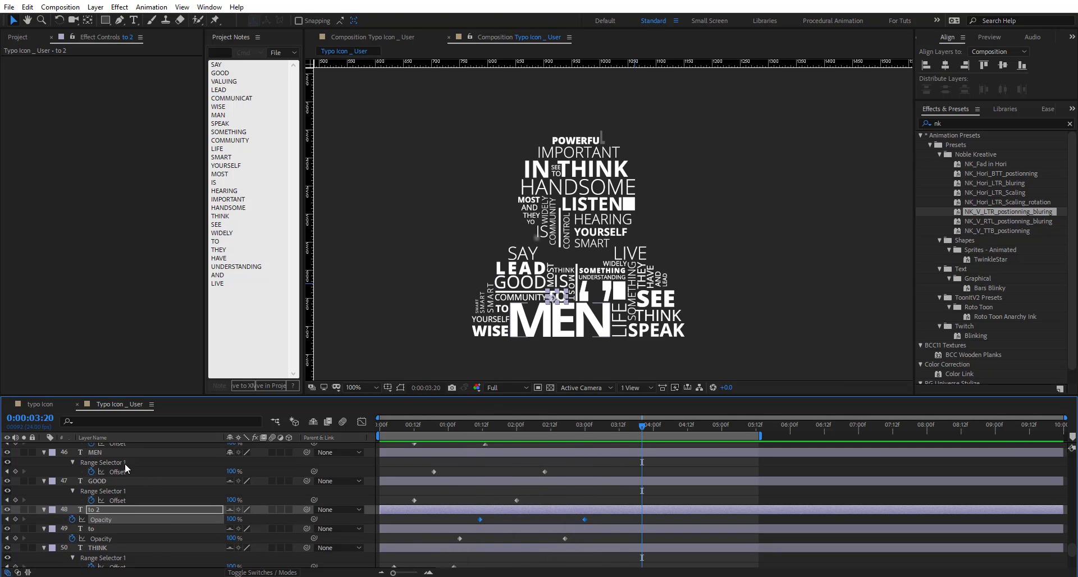
Collapse all layers and add a null object named Head Mover
key("ctrl+a")
left_click(44, 452)
left_click(256, 506)
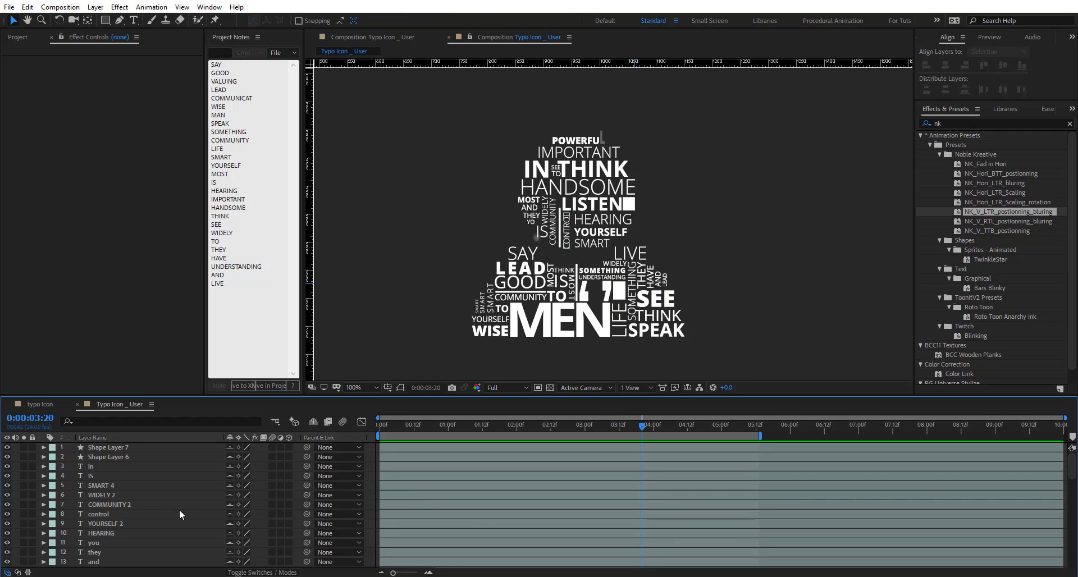
key("ctrl+alt+shift+y")
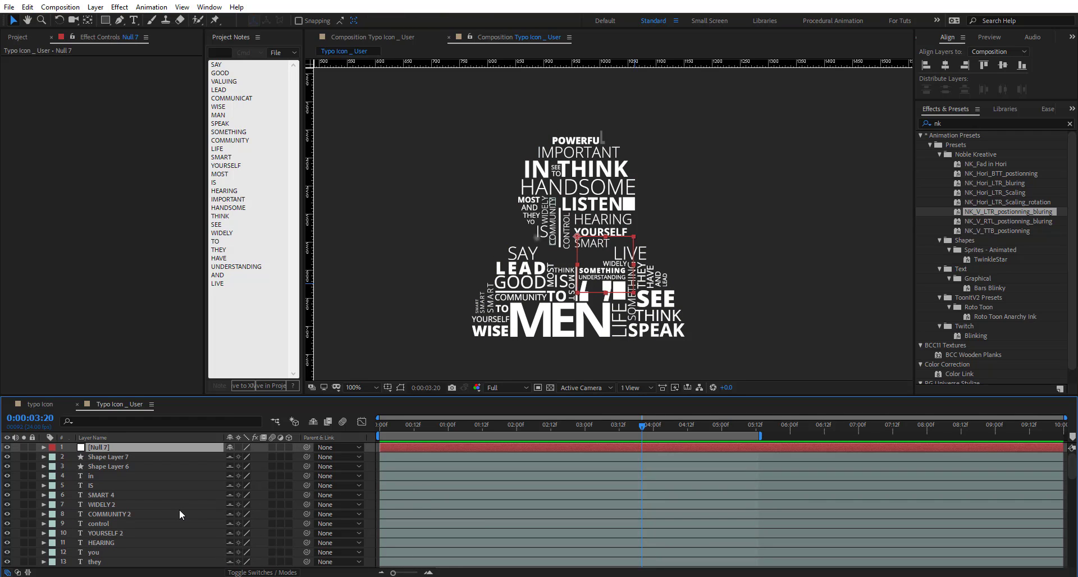
key("Return")
type("He")
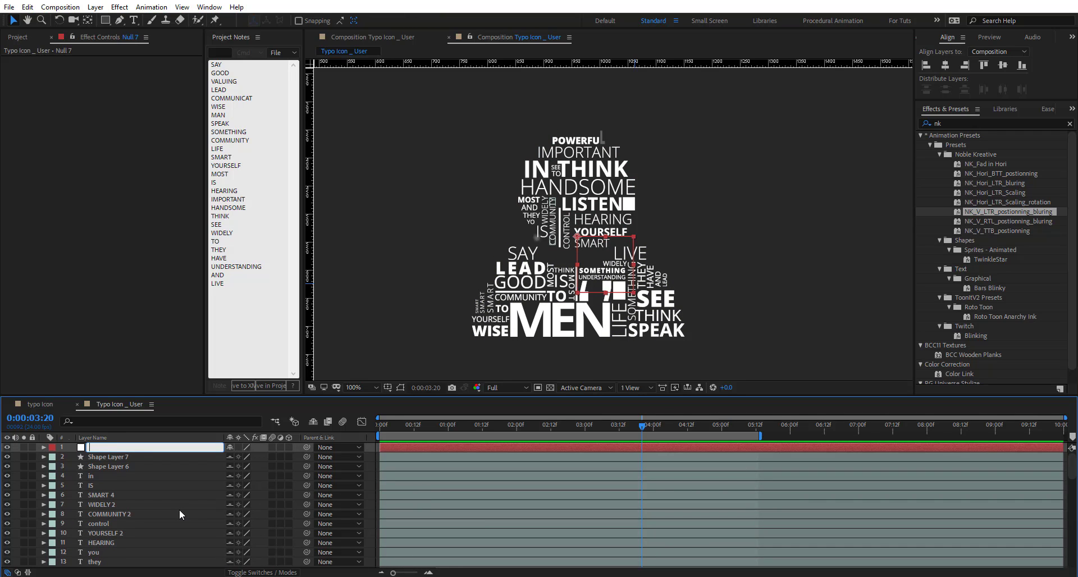
type("ad Mover")
key("Return")
Go to 0:00:03:17 and move the Head Mover null up into the icon's head around HEARING
left_click_drag(566, 425, 633, 427)
left_click_drag(613, 247, 605, 211)
key("Return")
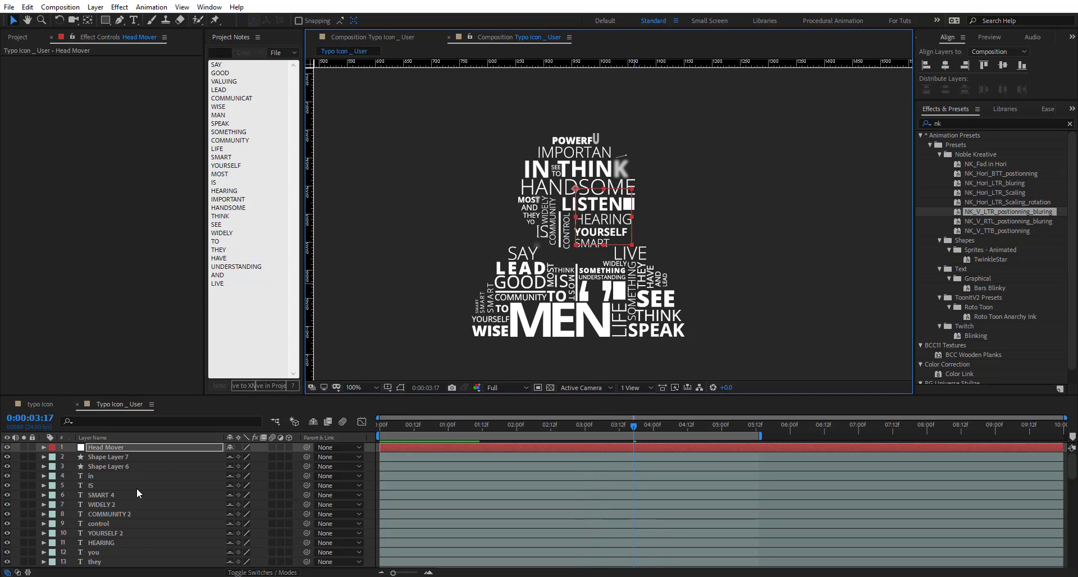
Keyframe the Head Mover's Position at 0:00:03:17 and at 0:00:02:06, placing it much lower, down behind the body, at the earlier time
key("alt+shift+p")
left_click_drag(634, 425, 533, 430)
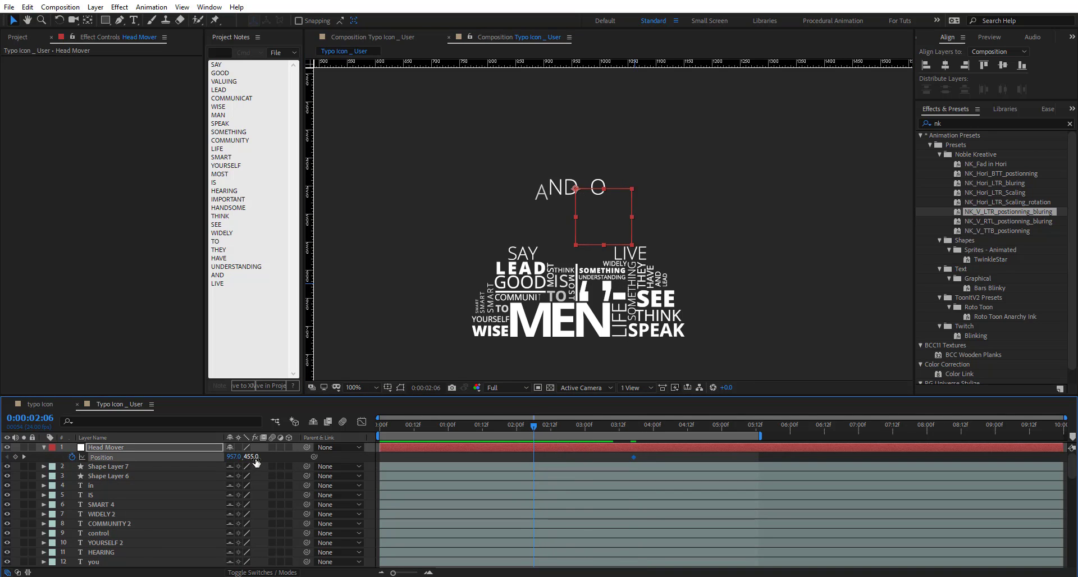
left_click_drag(257, 458, 405, 474)
left_click_drag(564, 426, 634, 432)
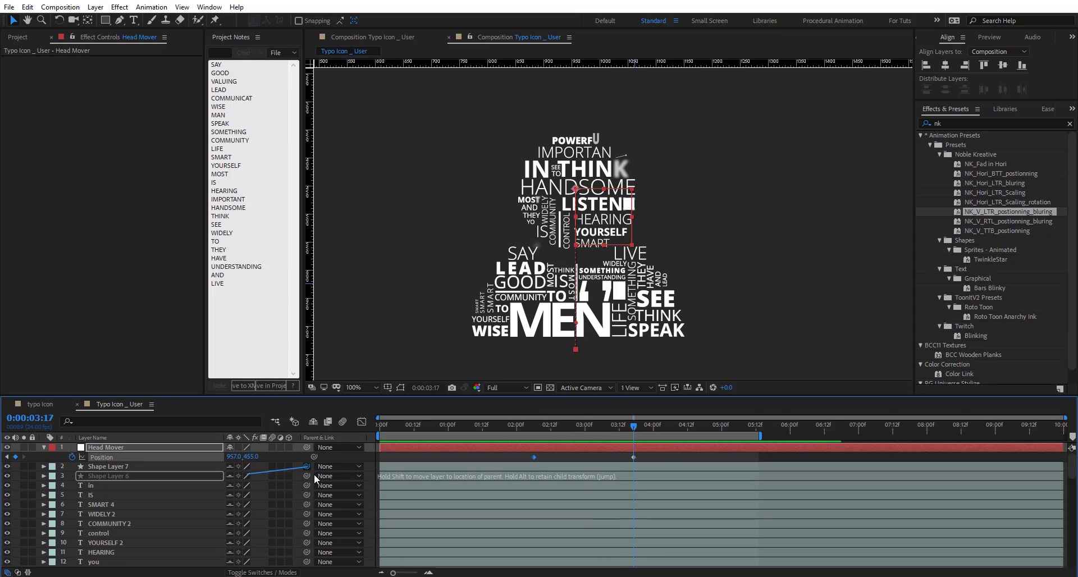
Parent all head layers from Shape Layer 7 through HANDSOME to the Head Mover null, check the motion and collapse the null
left_click(149, 467)
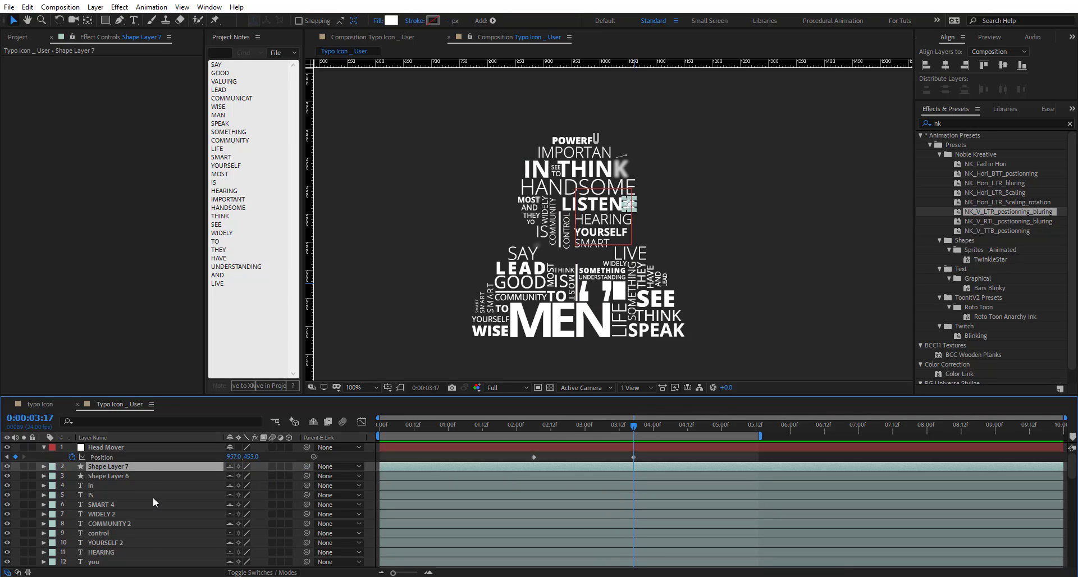
scroll(153, 497, "down", 5)
left_click(129, 486, "shift")
scroll(311, 477, "up", 5)
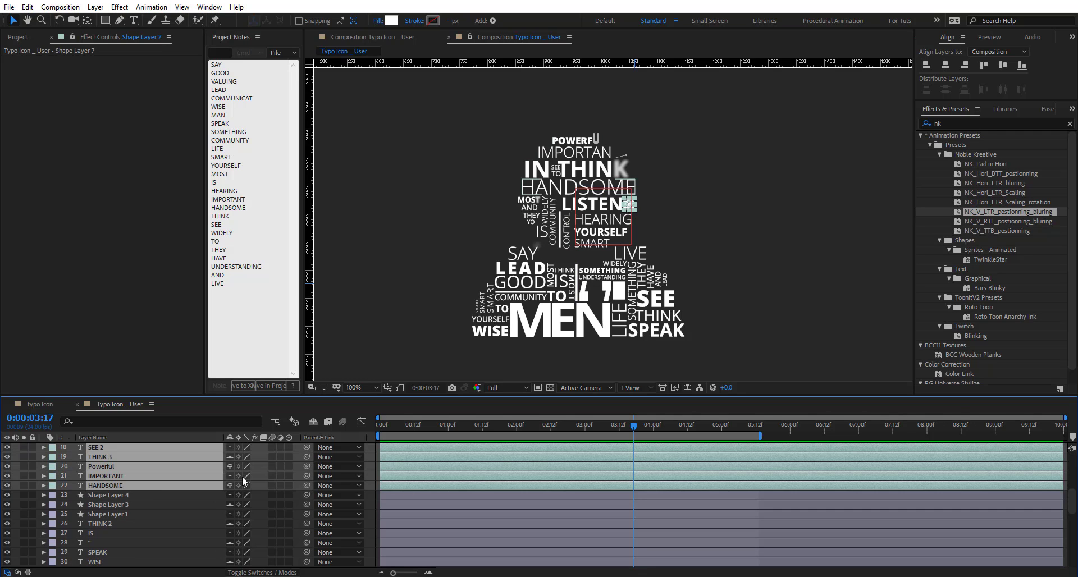
left_click_drag(307, 466, 95, 446)
right_click(96, 448)
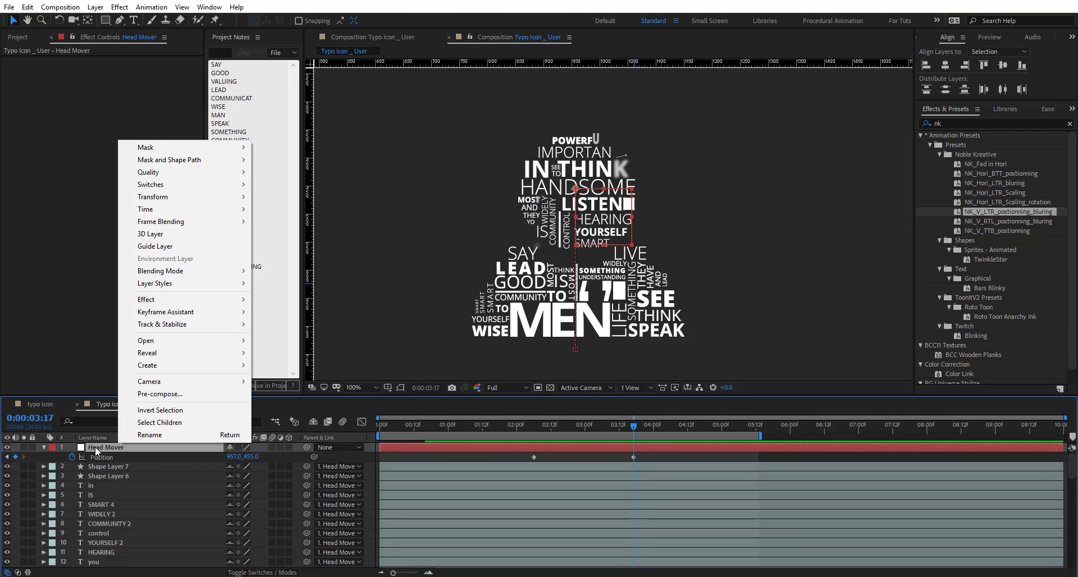
left_click(338, 458)
left_click_drag(632, 424, 633, 448)
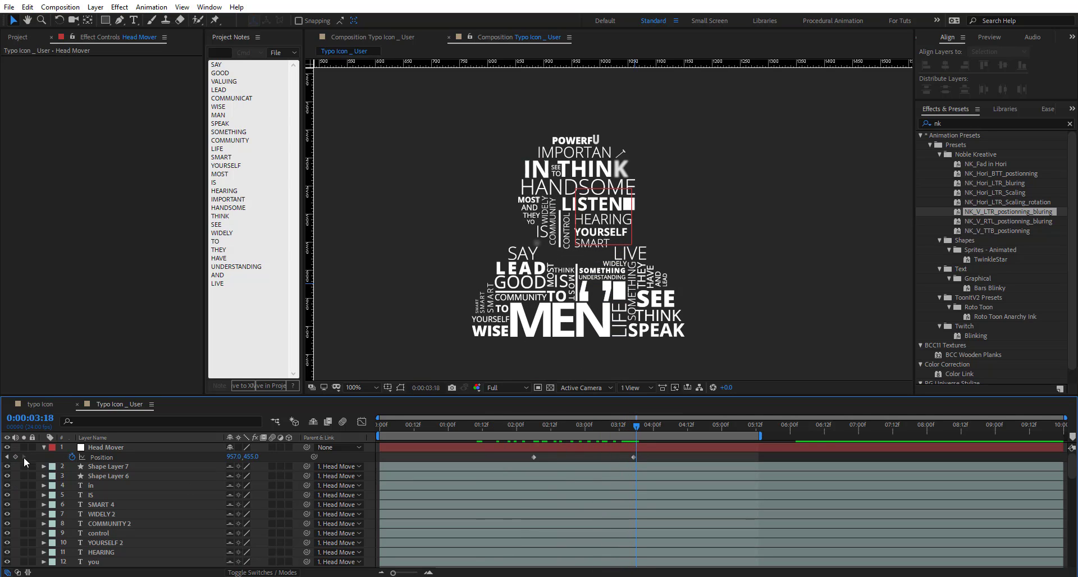
left_click(44, 447)
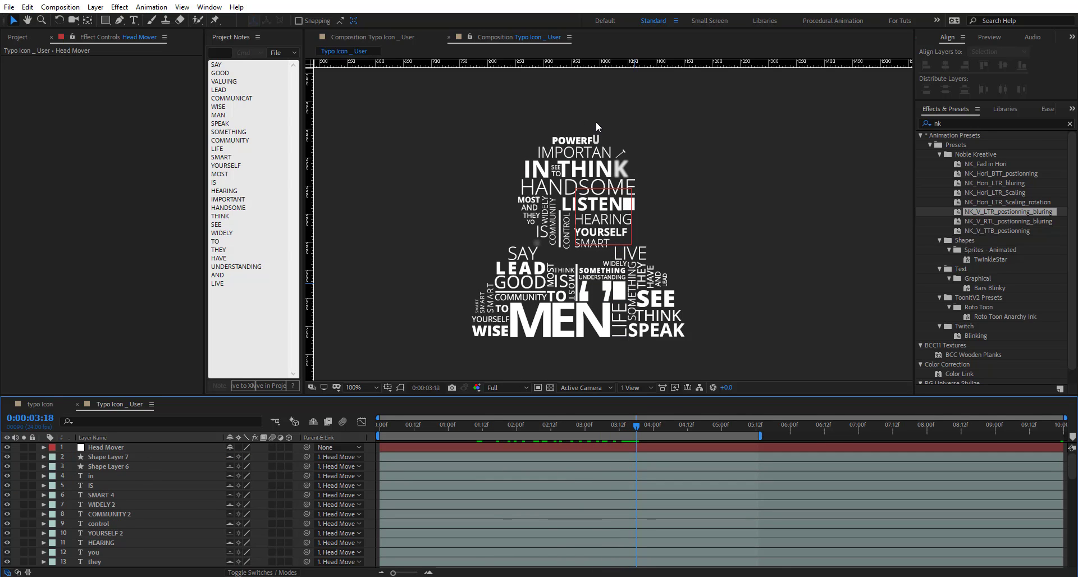
Pre-compose the Head Mover null and all head layers down to HANDSOME into a composition named Head
left_click(112, 448)
scroll(107, 481, "down", 4)
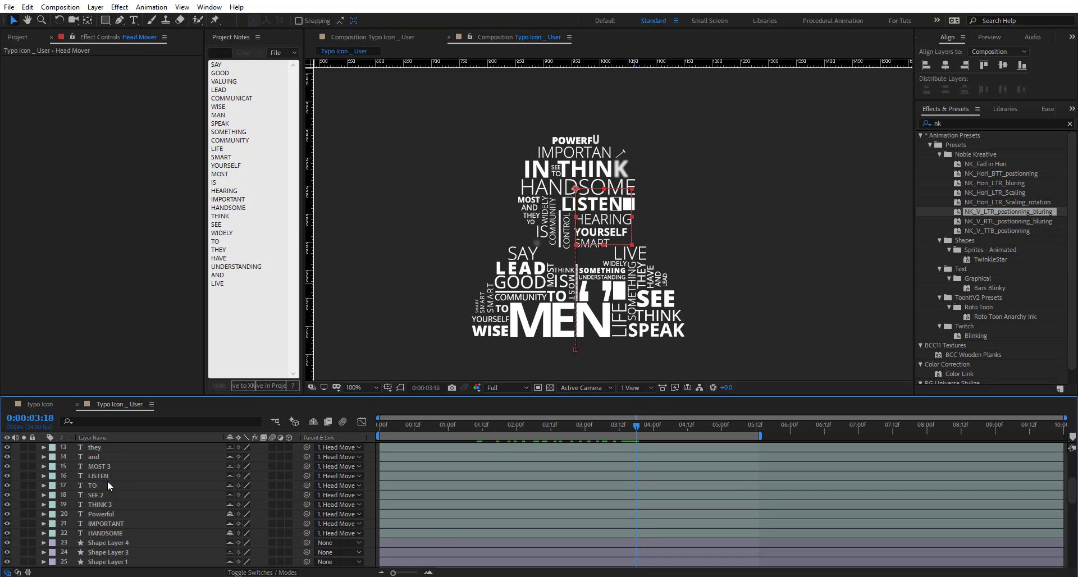
left_click(437, 534, "shift")
right_click(437, 534)
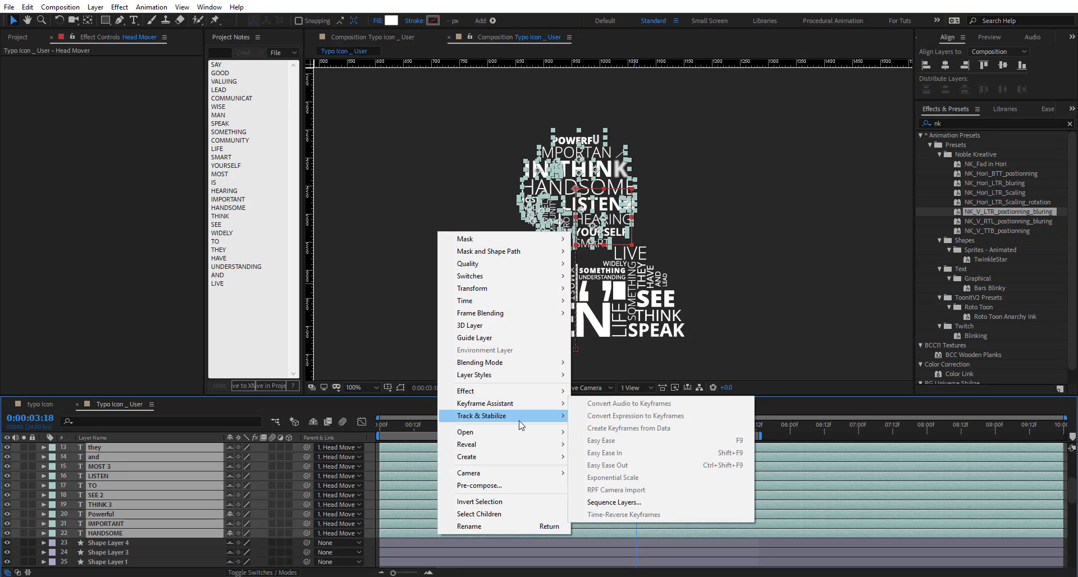
left_click(494, 485)
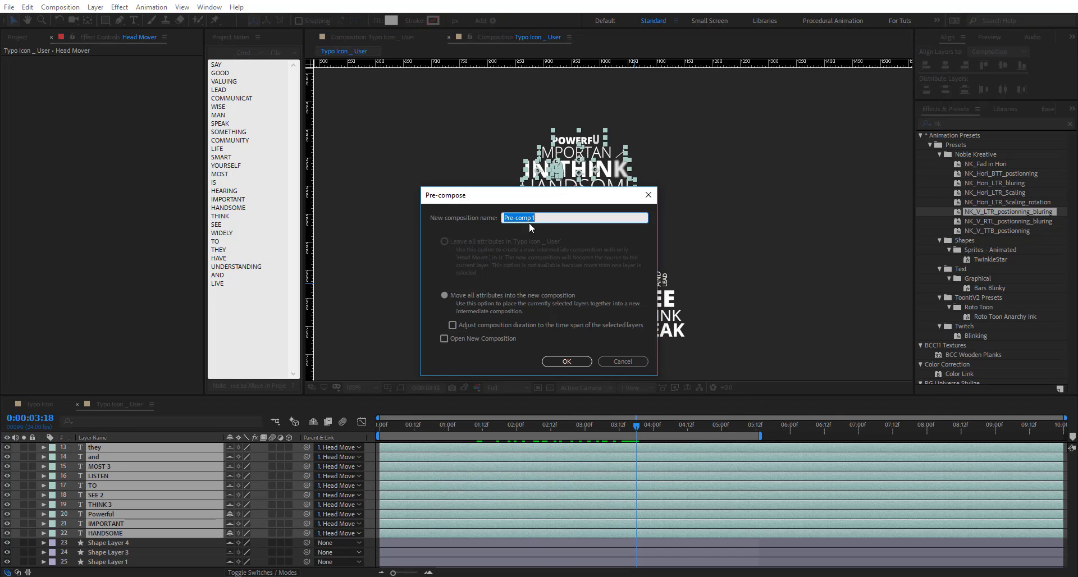
key("Return")
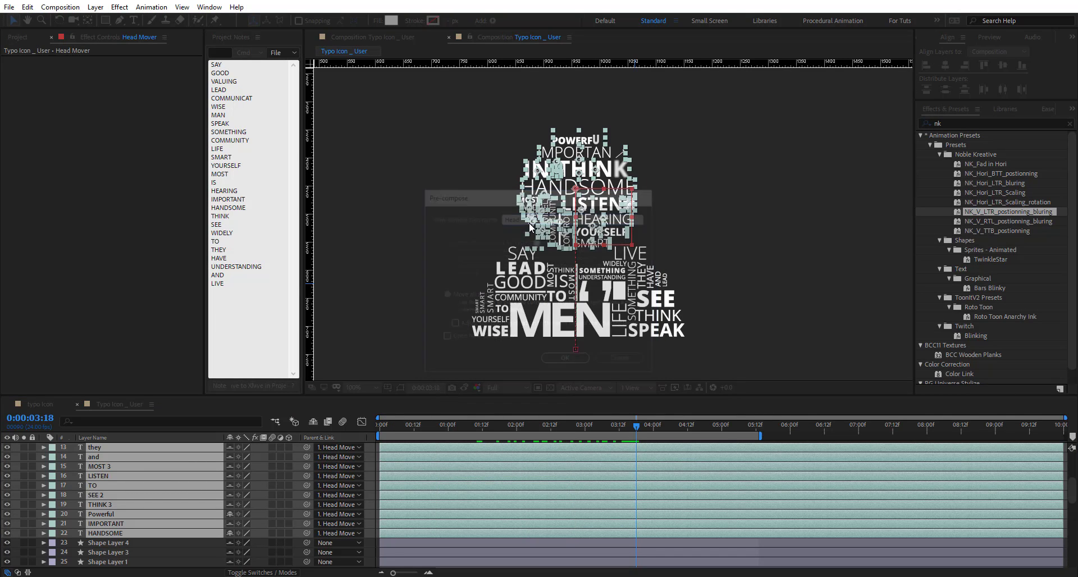
Make the User Icon layer visible, solo it and turn on the transparency grid
scroll(138, 497, "down", 4)
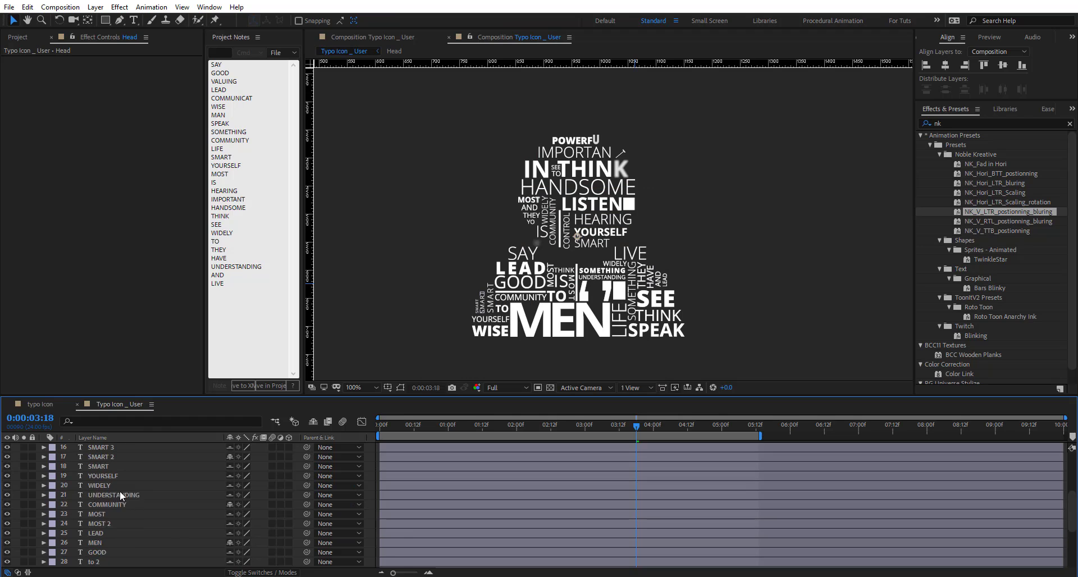
left_click(44, 554)
left_click(7, 553)
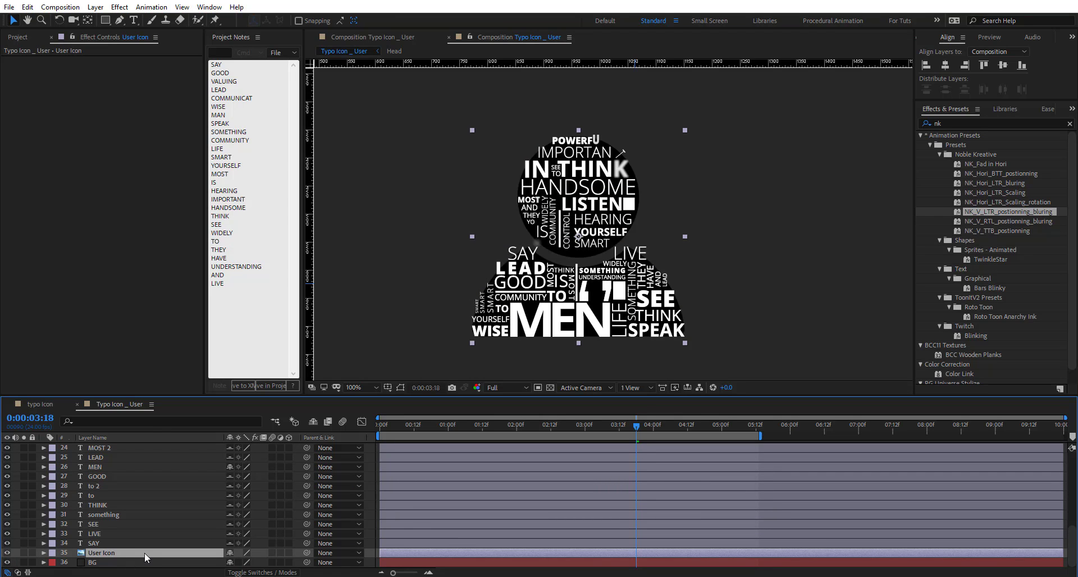
left_click(23, 553)
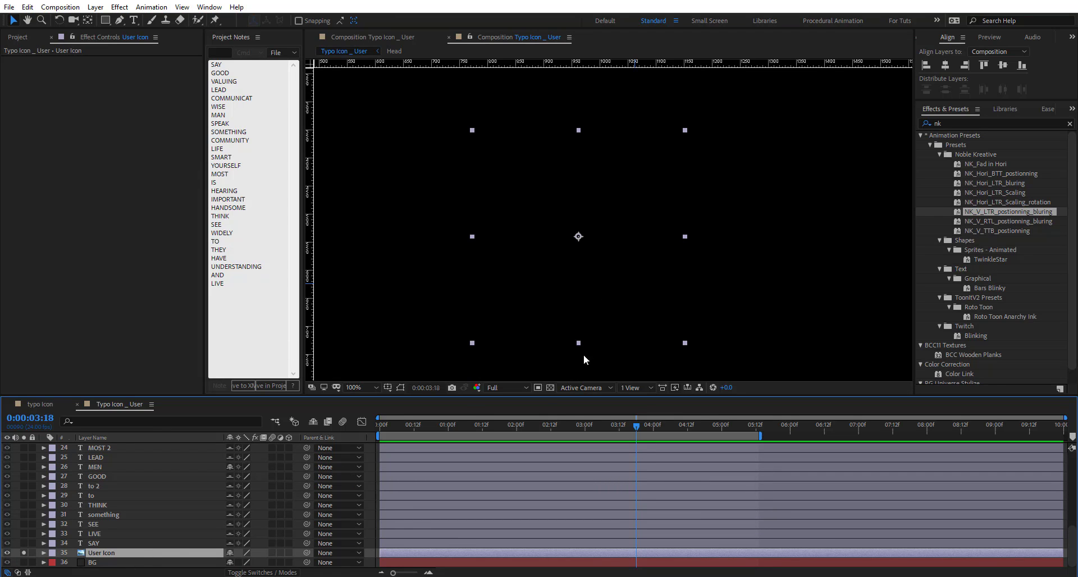
left_click(550, 388)
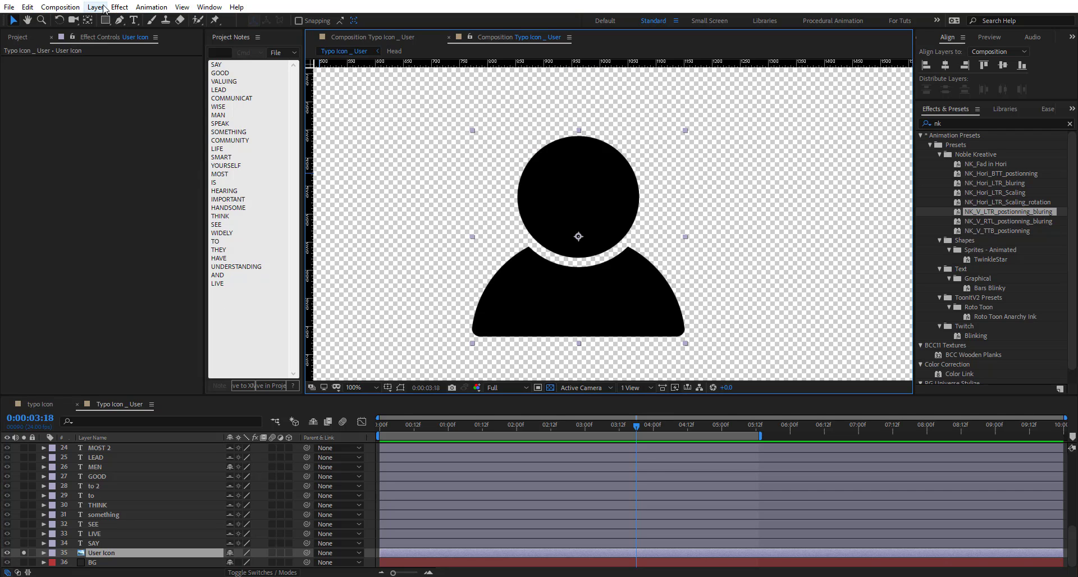
Auto-trace the User Icon's Alpha channel at the current frame, applying the masks to a new layer
left_click(95, 7)
left_click(126, 394)
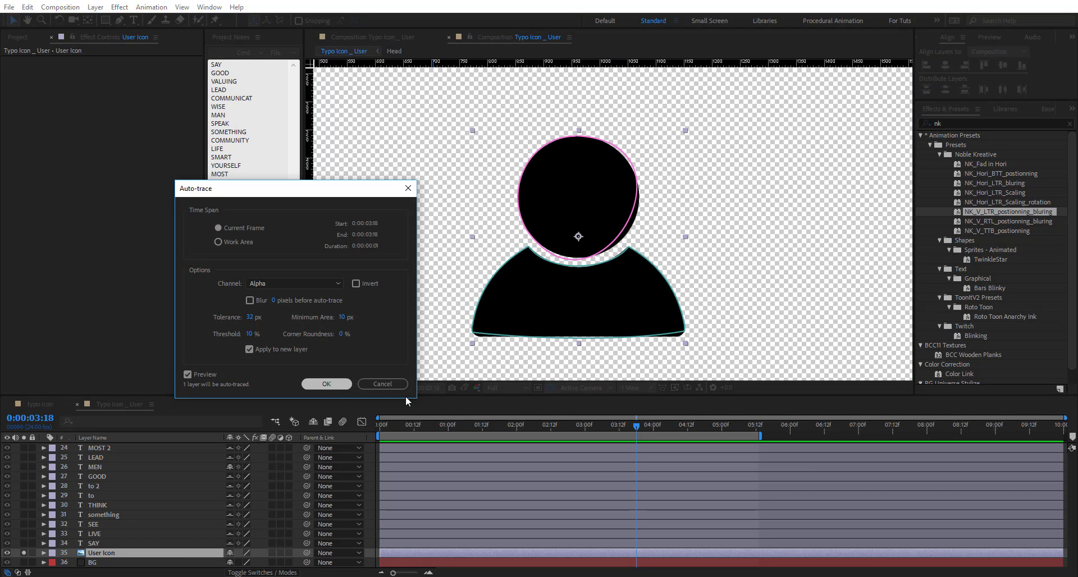
left_click(327, 383)
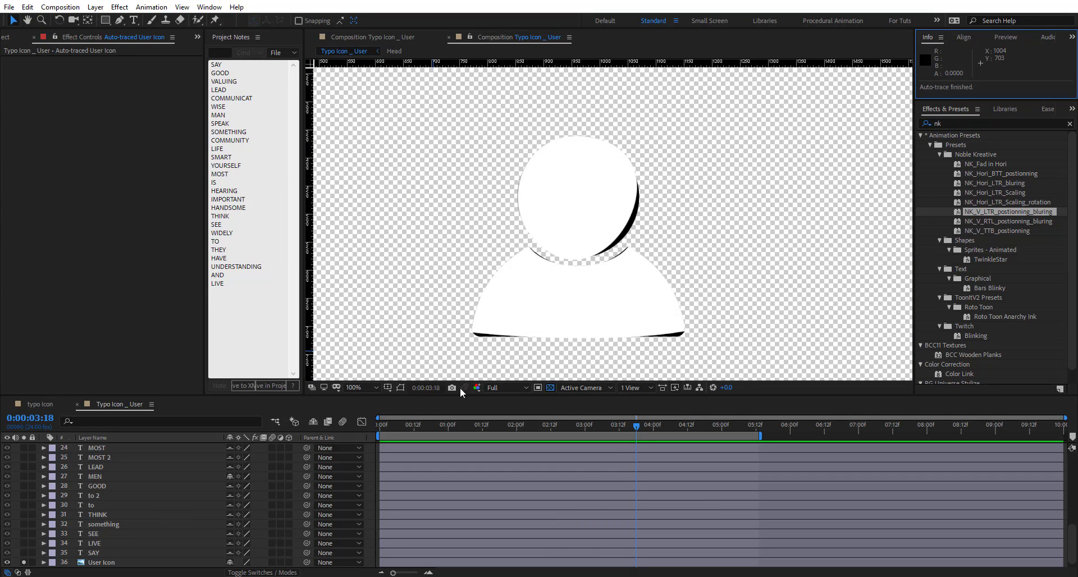
Delete the head's mask from the Auto-traced User Icon layer, keeping only the body's Mask 2
scroll(121, 473, "up", 7)
scroll(122, 474, "up", 1)
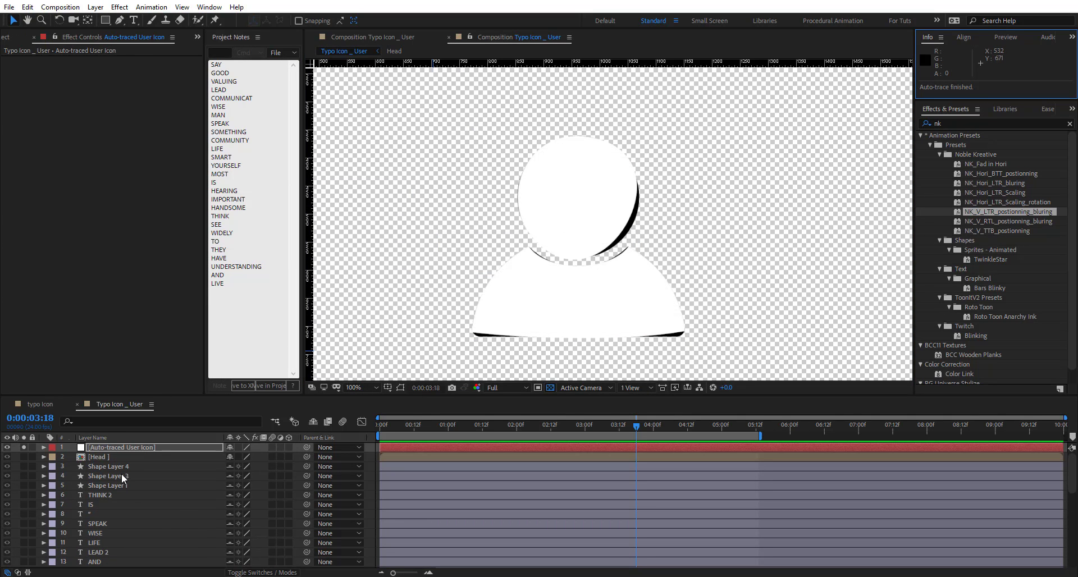
left_click(39, 449)
left_click(43, 448)
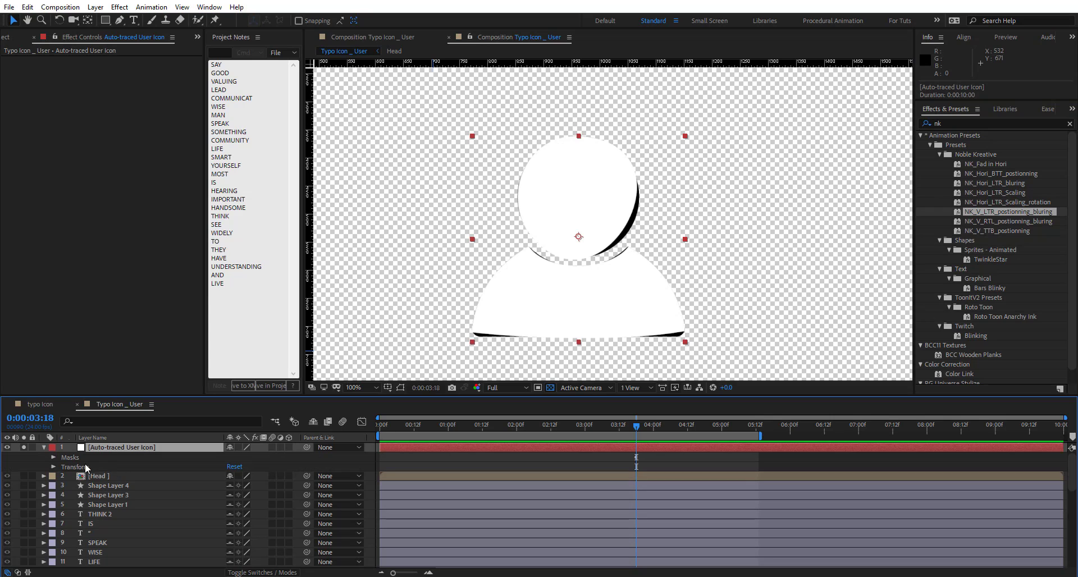
left_click(53, 458)
left_click(91, 469)
left_click(93, 477)
left_click(93, 468)
key("Delete")
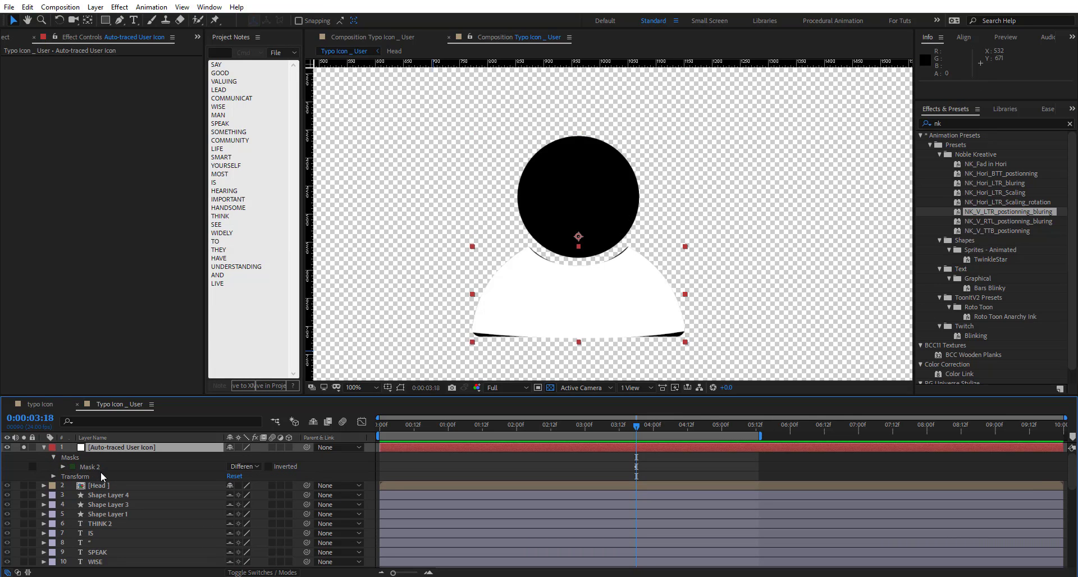
Copy Mask 2, delete the auto-traced layer, and paste the mask onto a new 1920 x 1080 dark gray solid named Mask
left_click(94, 467)
left_click(109, 446)
key("Delete")
key("ctrl+y")
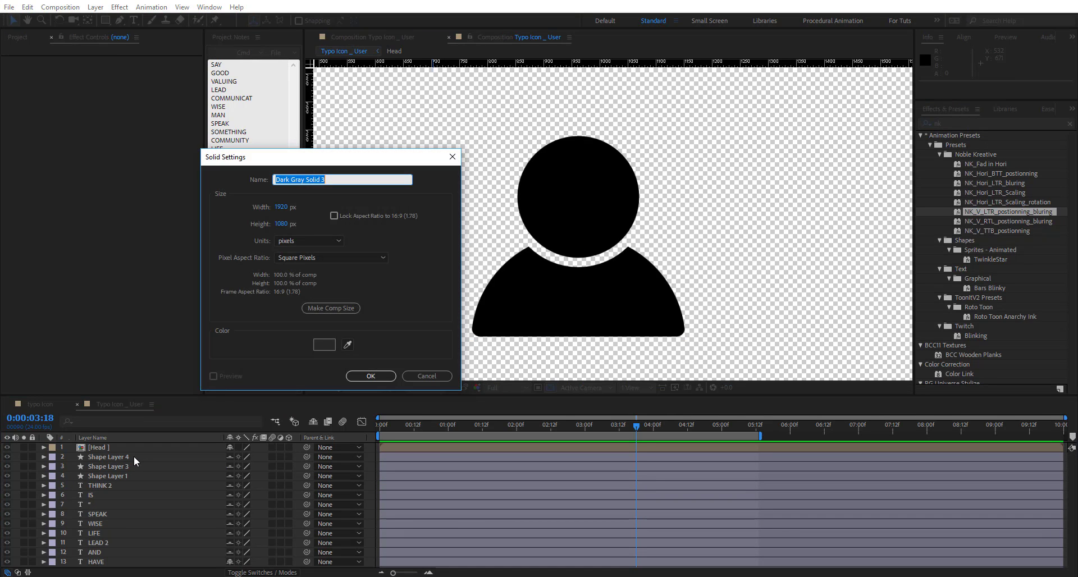
type("Mask")
key("Return")
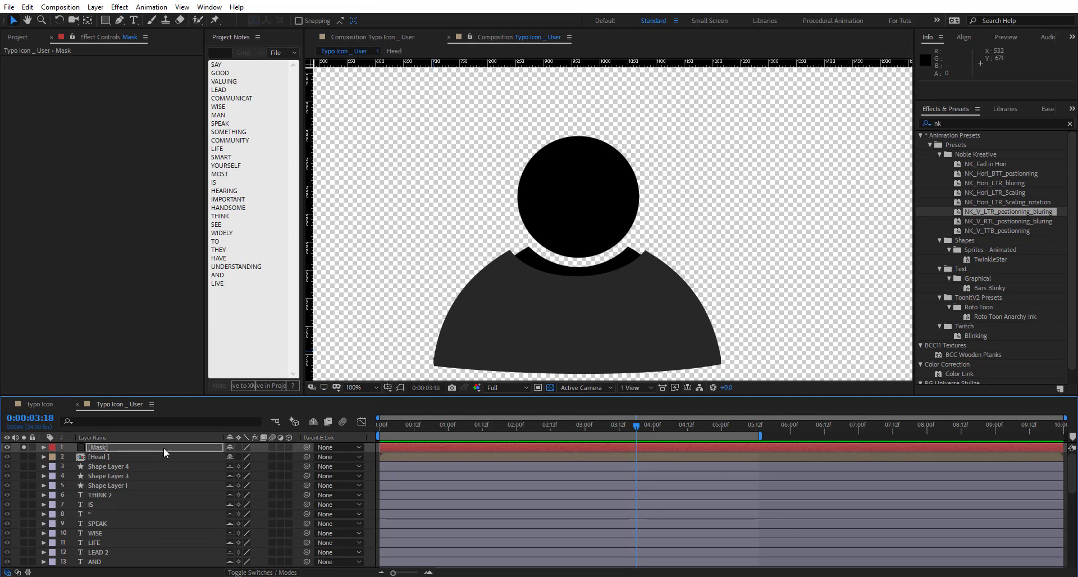
Free-transform Mask 2 on the Mask solid, narrowing it from both sides toward the icon's body
left_click(44, 447)
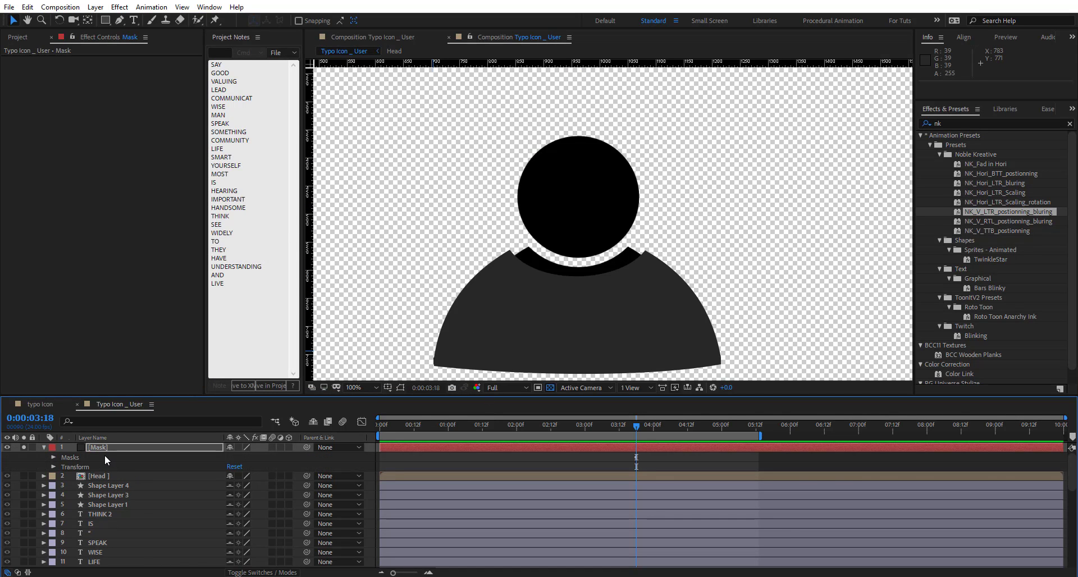
left_click(104, 457)
left_click(54, 457)
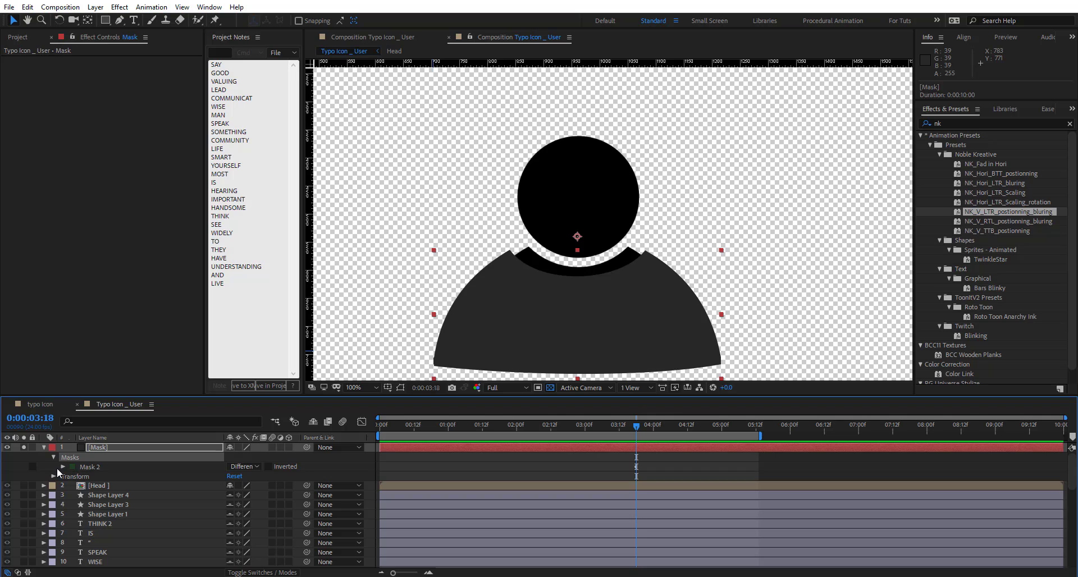
left_click(63, 467)
left_click(90, 468)
left_click(400, 388)
key("ctrl+t")
left_click_drag(433, 315, 455, 315)
left_click_drag(721, 314, 705, 313)
Fit the mask's curved upper edge closely to the icon's neckline by adjusting its height and width, and apply the transform
scroll(567, 269, "up", 2)
left_click_drag(523, 257, 520, 211)
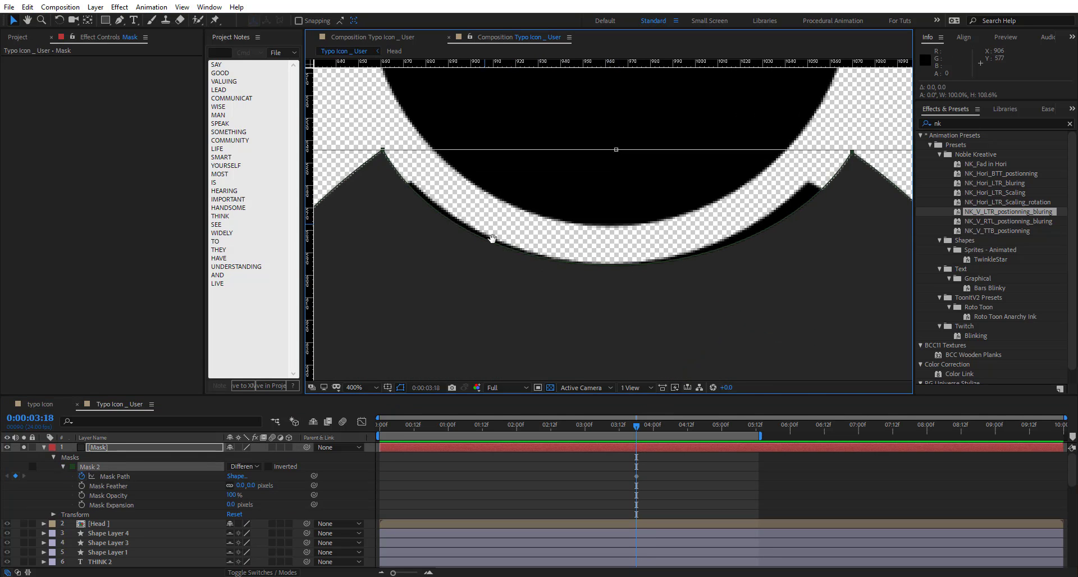
scroll(522, 214, "down", 1)
left_click_drag(363, 327, 373, 328)
left_click_drag(862, 328, 841, 327)
left_click_drag(374, 327, 380, 327)
scroll(616, 297, "down", 2)
double_click(619, 304)
Pull the mask's two lower corner points well below the icon's body, and collapse the Mask layer
scroll(623, 297, "up", 1)
left_click_drag(628, 180, 627, 266)
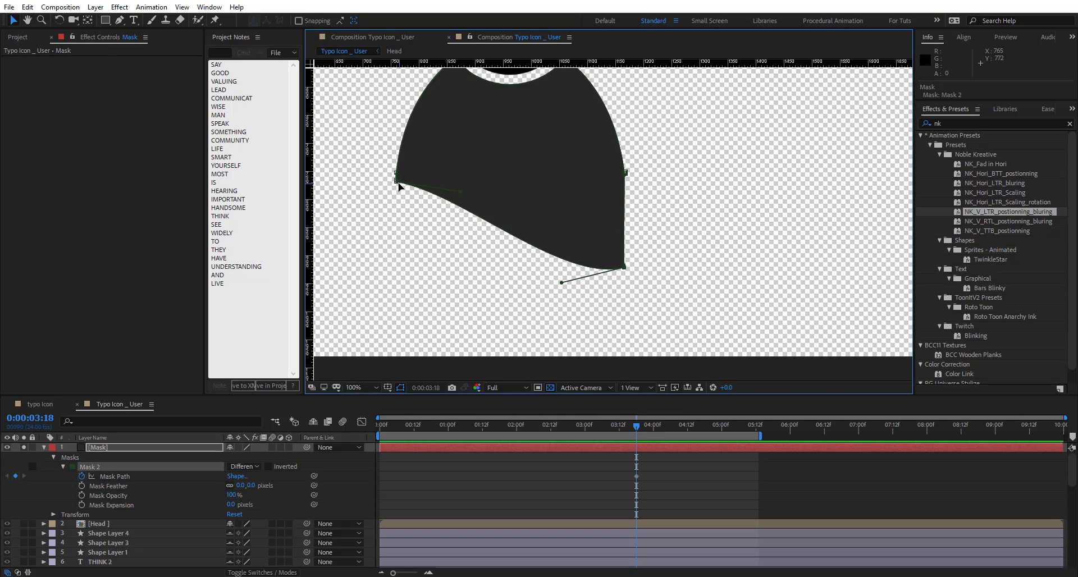
left_click_drag(398, 184, 397, 274)
left_click_drag(449, 224, 451, 314)
left_click(43, 447)
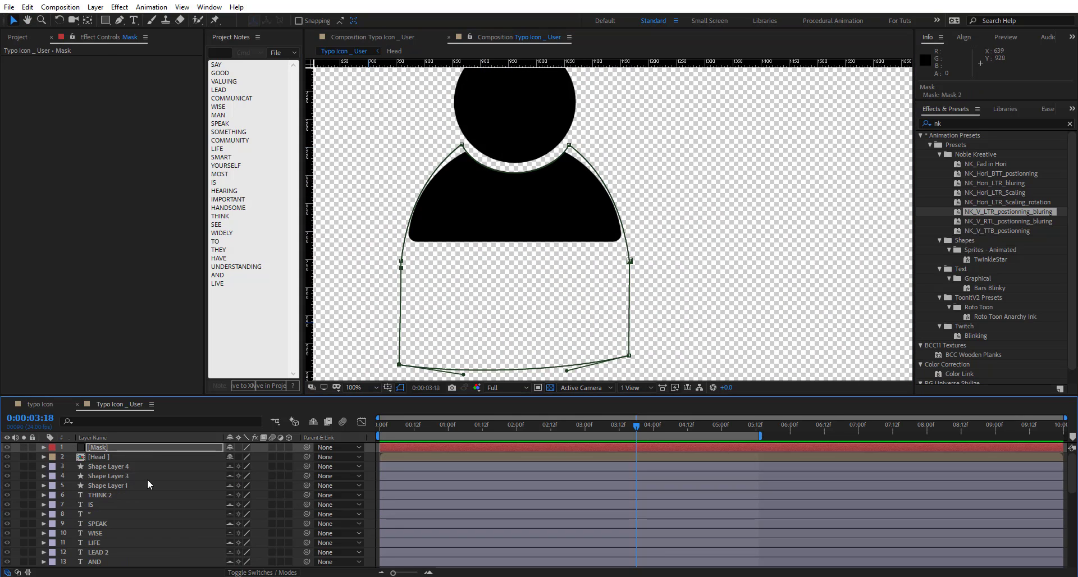
Unsolo the User Icon layer and hide both it and the Mask solid
left_click(103, 458)
scroll(106, 525, "down", 8)
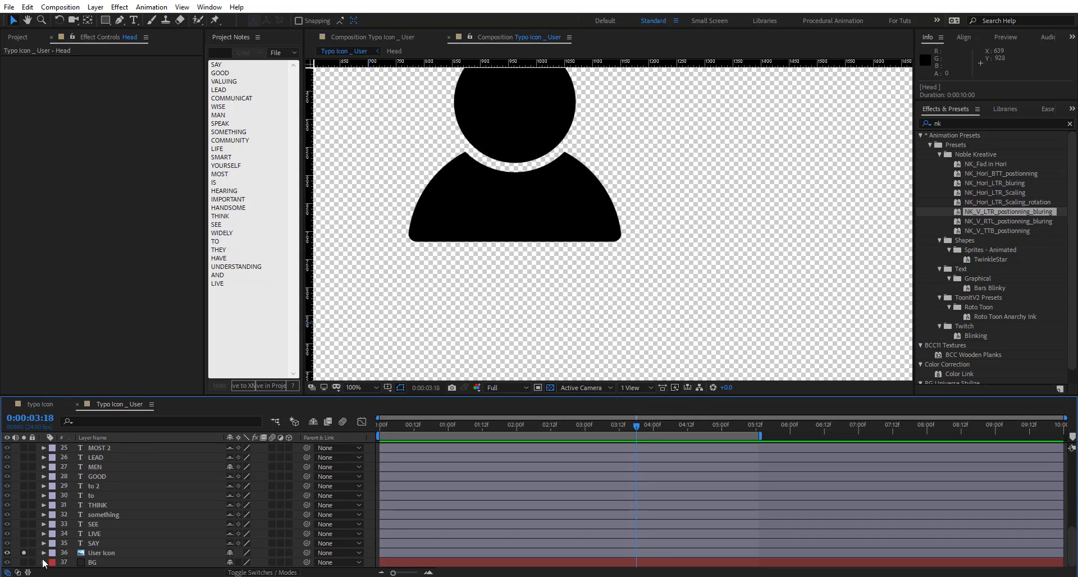
left_click(24, 553)
scroll(146, 469, "up", 8)
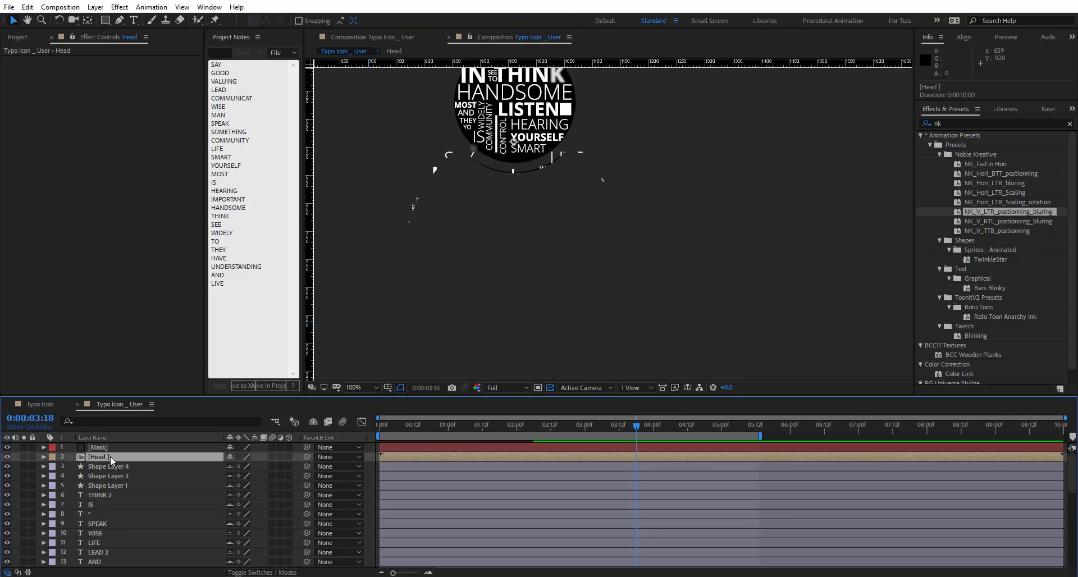
left_click(6, 447)
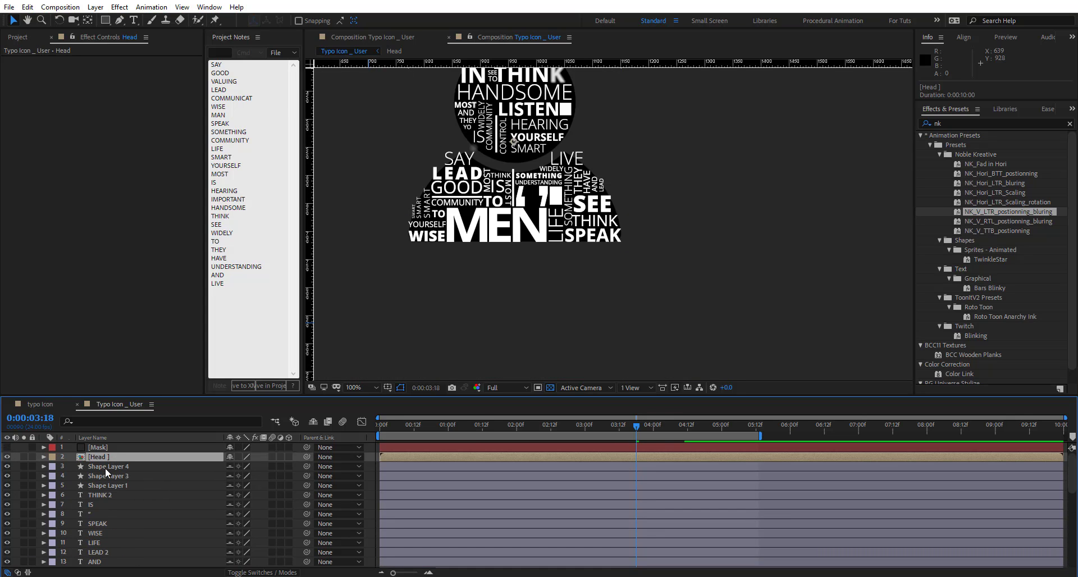
scroll(90, 534, "down", 8)
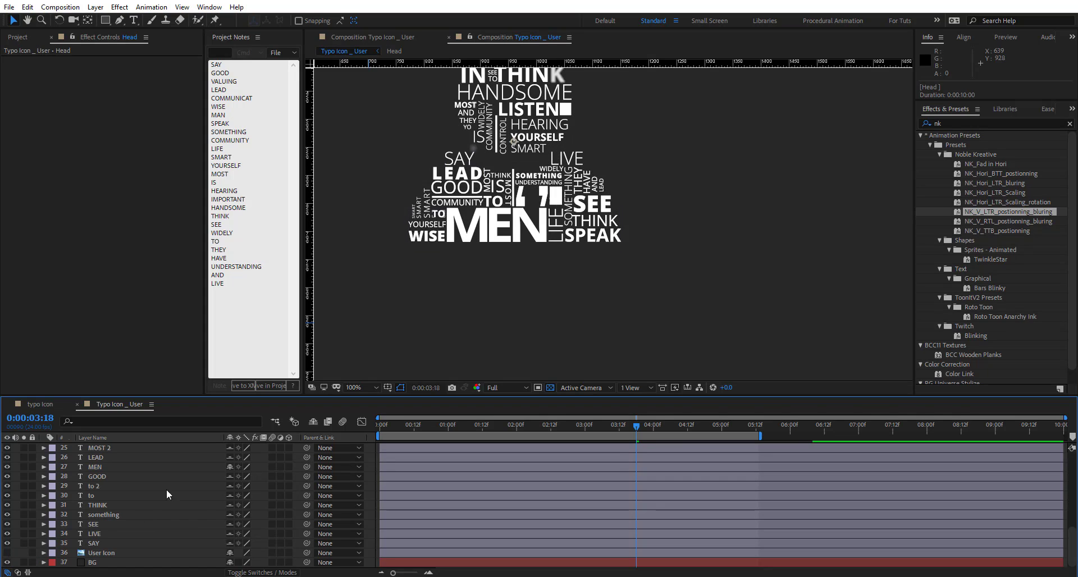
Recentre the icon in the view and apply the Set Matte effect to the Head precomp
scroll(147, 467, "up", 8)
key("h")
left_click_drag(468, 285, 521, 356)
key("v")
key("ctrl+space")
type("et ma")
key("Return")
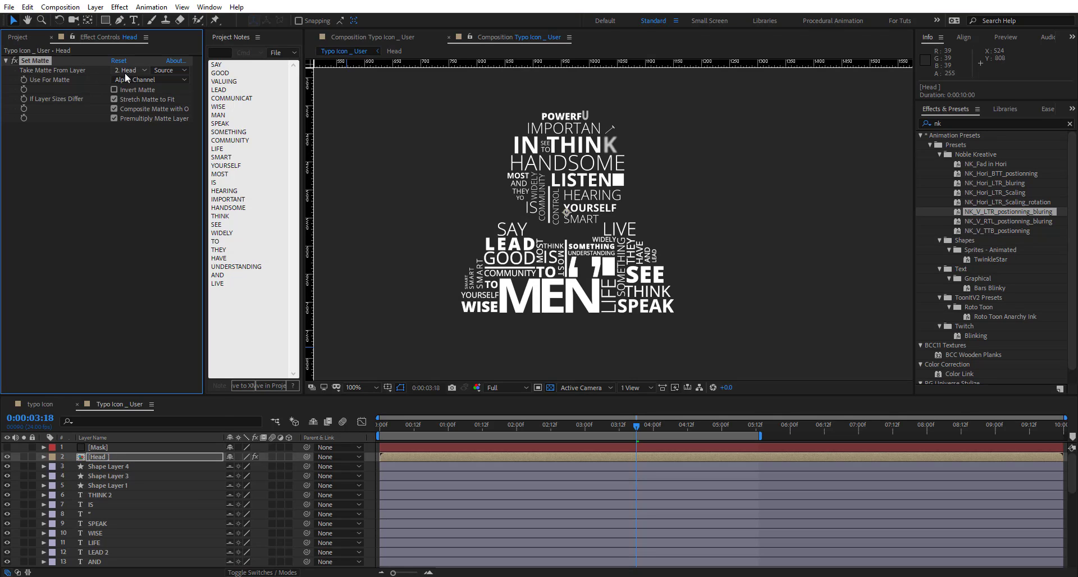
Take the Head's matte from the Mask layer using Effects & Masks, and check the animation up to 0:00:03:21
left_click(124, 72)
left_click(135, 97)
left_click(171, 71)
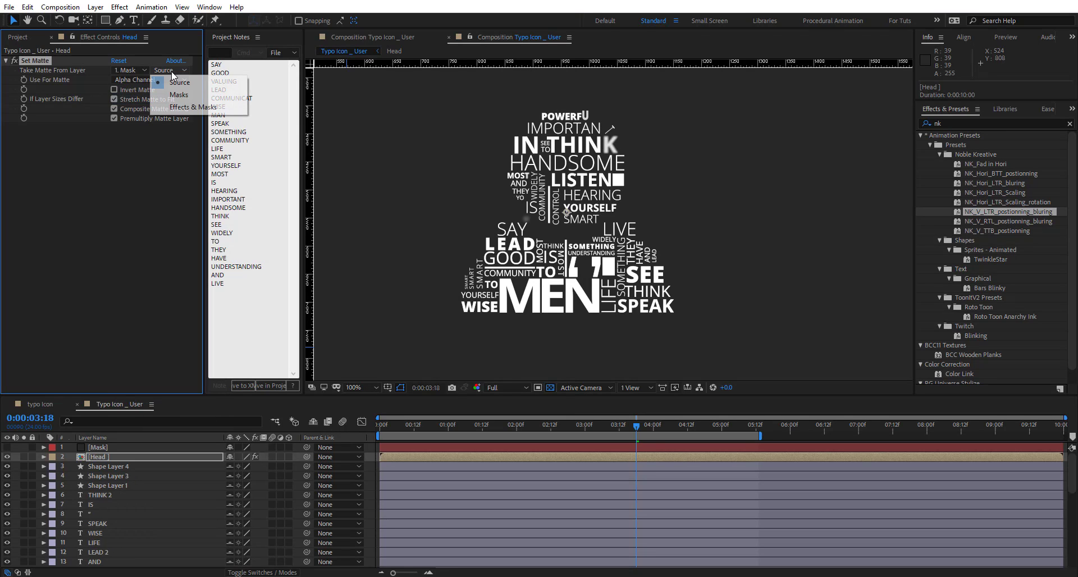
left_click(178, 107)
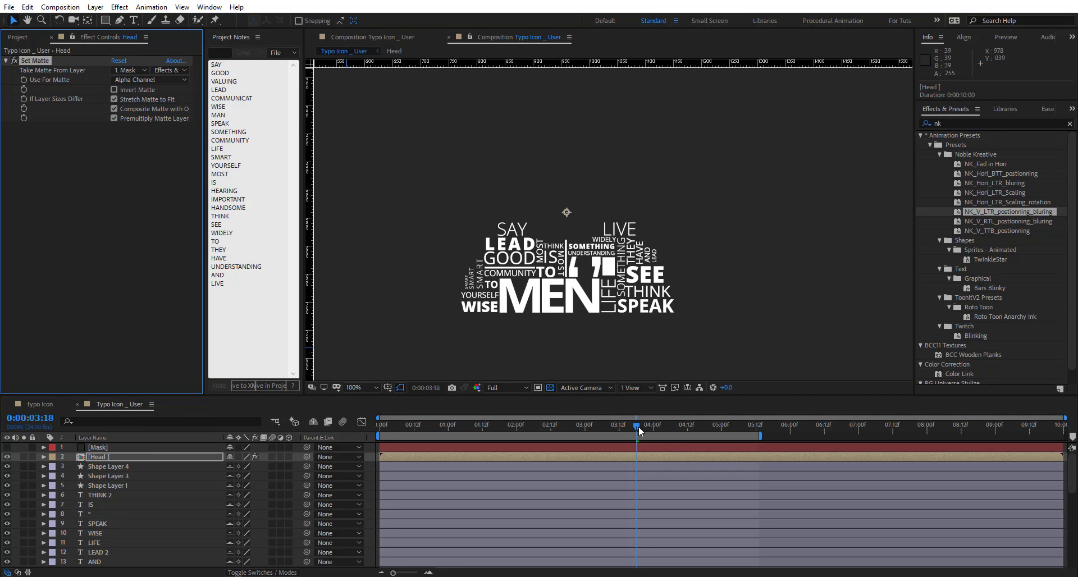
left_click_drag(484, 440, 645, 445)
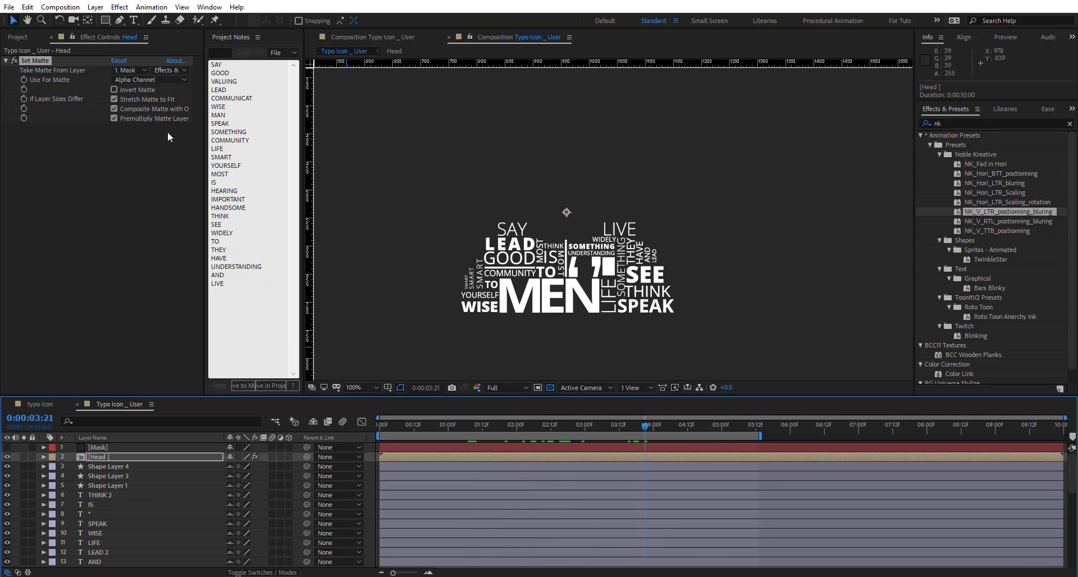
Invert the Head's Set Matte and check how the head rises from behind the body over the timeline
left_click(137, 92)
left_click_drag(484, 429, 609, 447)
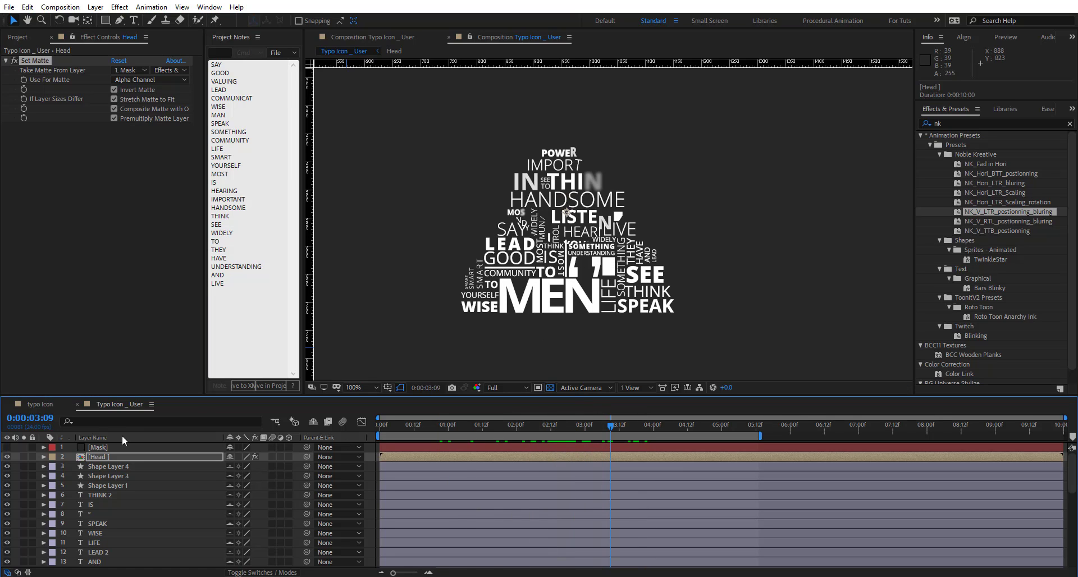
left_click(605, 253)
scroll(561, 239, "up", 1)
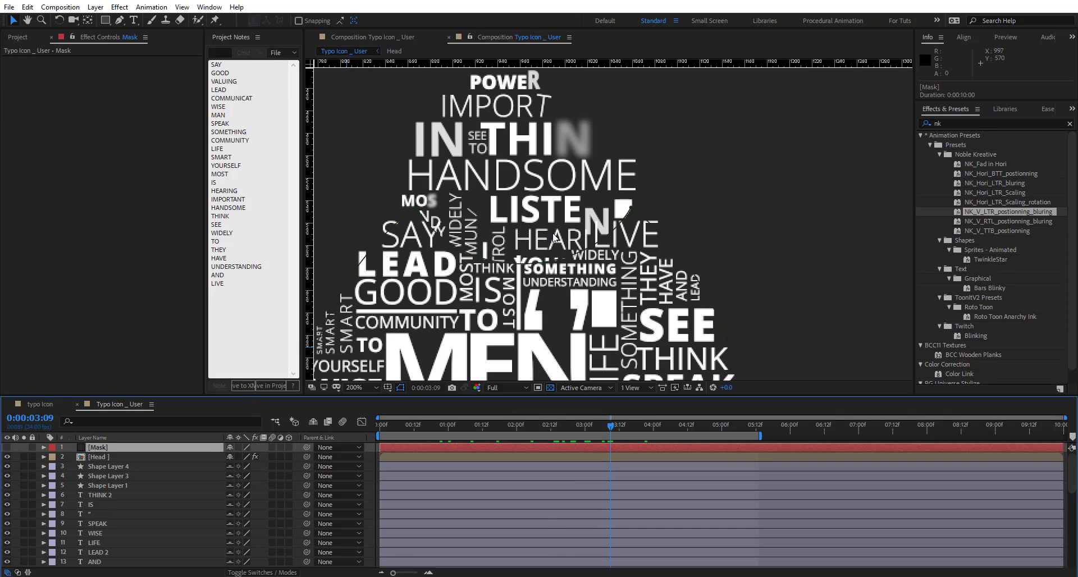
left_click_drag(418, 209, 423, 194)
left_click_drag(631, 208, 622, 187)
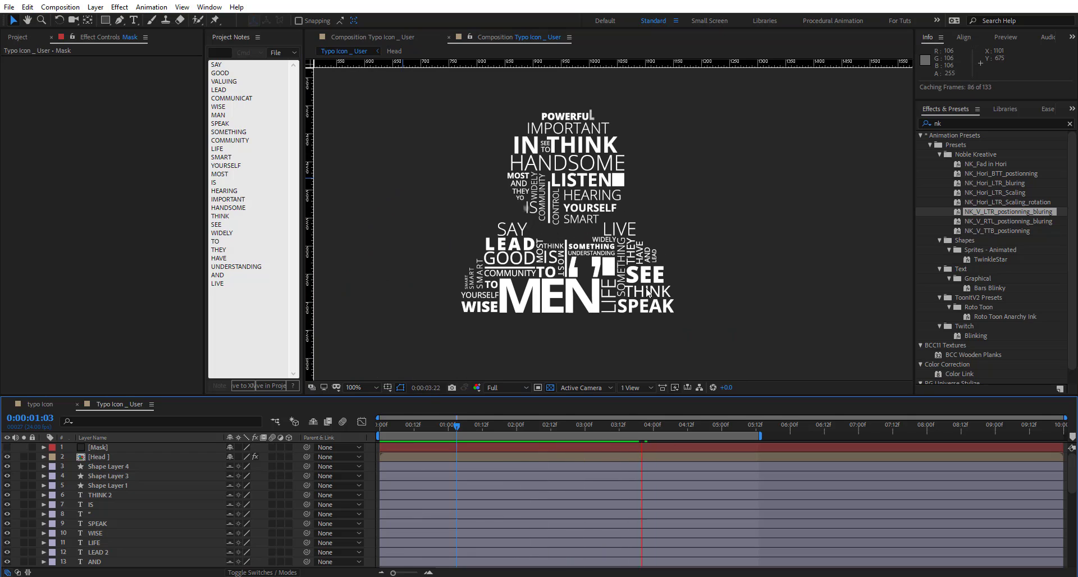
left_click_drag(628, 426, 718, 449)
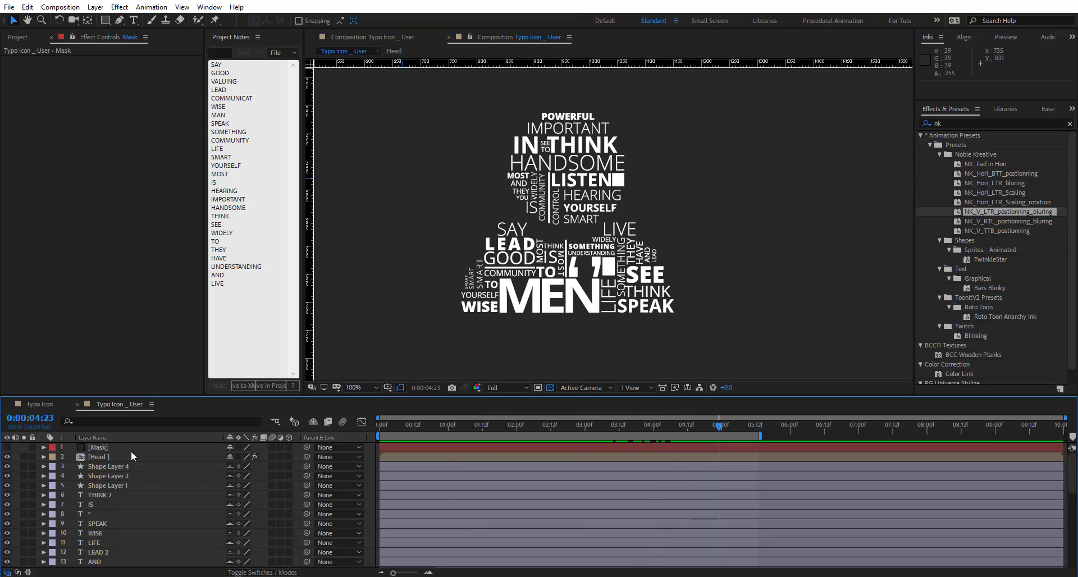
left_click_drag(558, 432, 696, 430)
Open the Head precomp, turn off its transparency grid, and show the Head Mover's Position keyframes
left_click(130, 456)
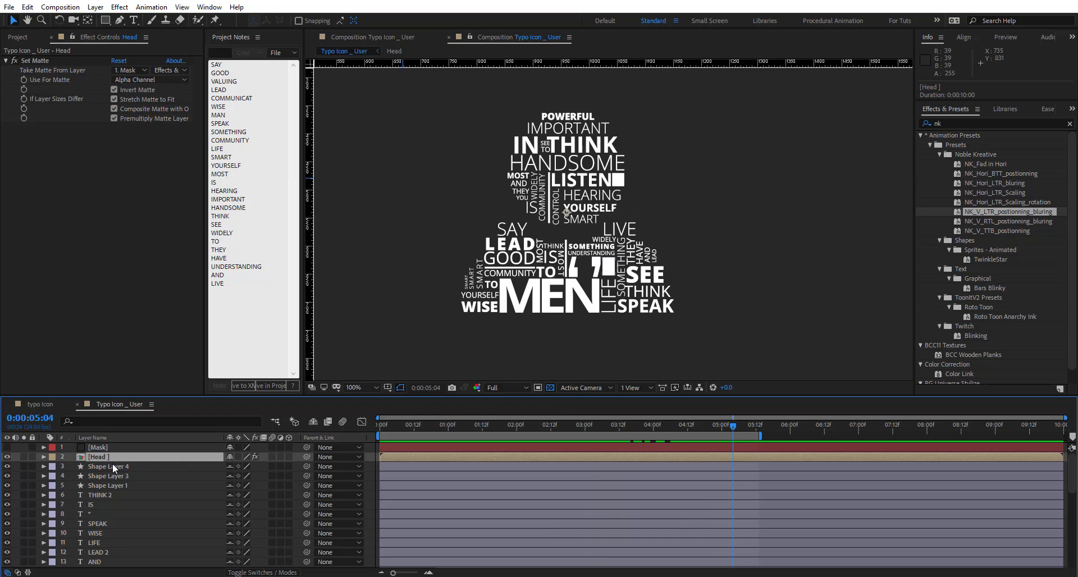
left_click(432, 449)
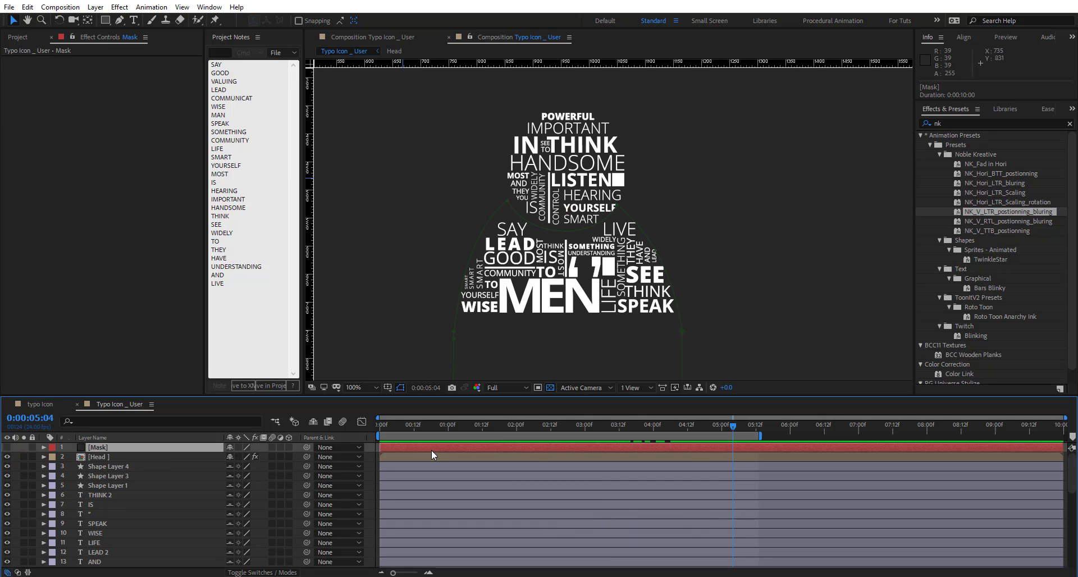
double_click(110, 457)
left_click(124, 446)
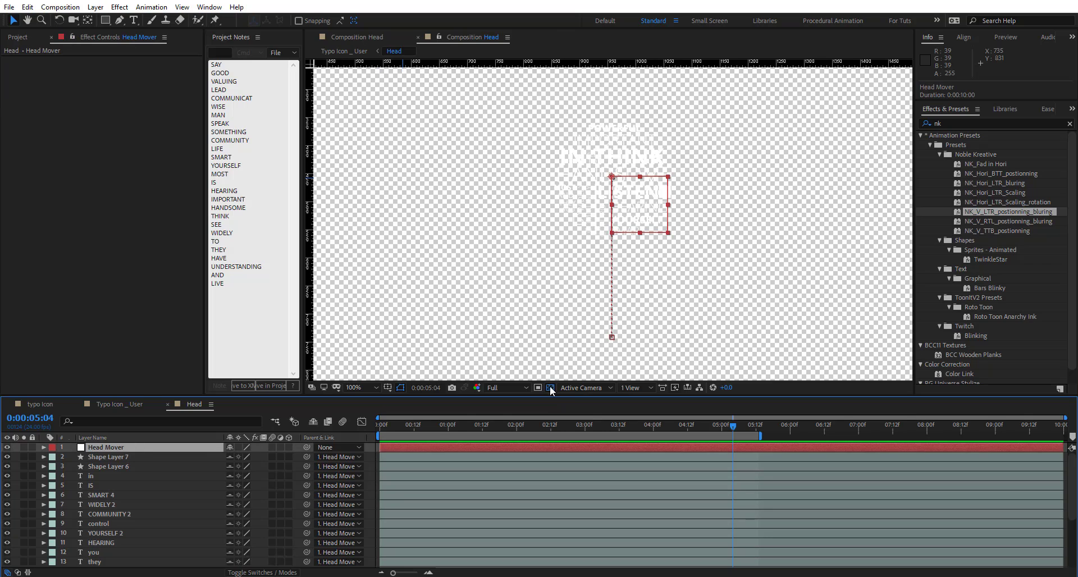
left_click(551, 388)
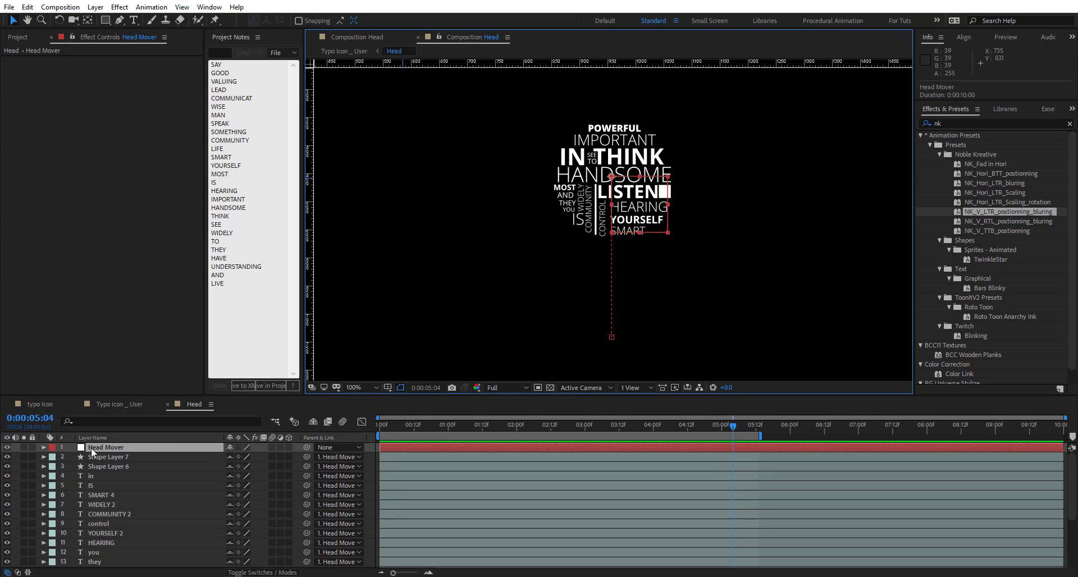
key("p")
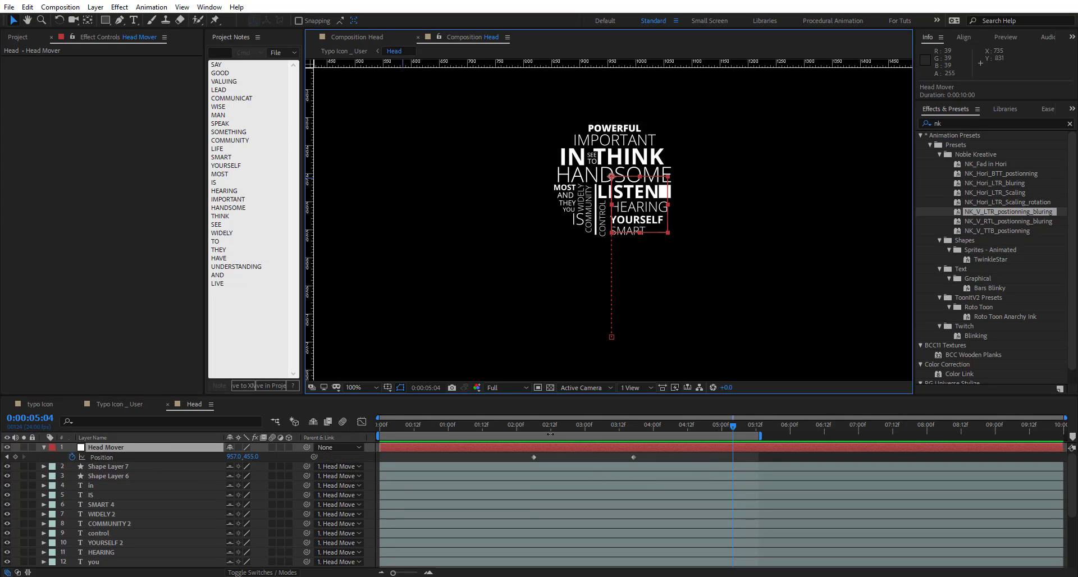
left_click_drag(525, 430, 649, 444)
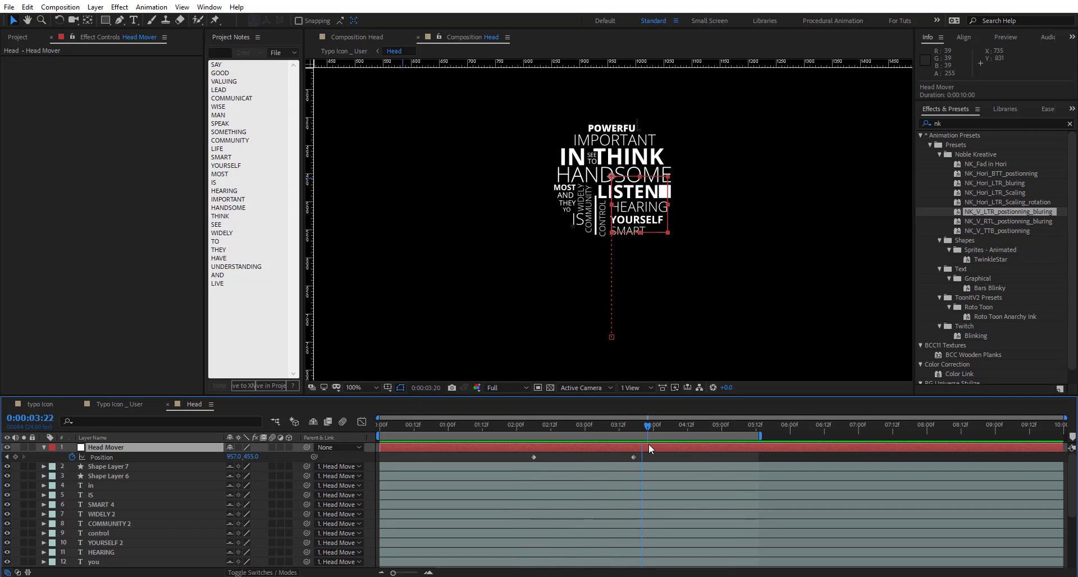
Apply Ease and Wizz Back easing with the In + Out type to the Head Mover's Position keyframes and preview the motion
left_click(1048, 111)
left_click(981, 144)
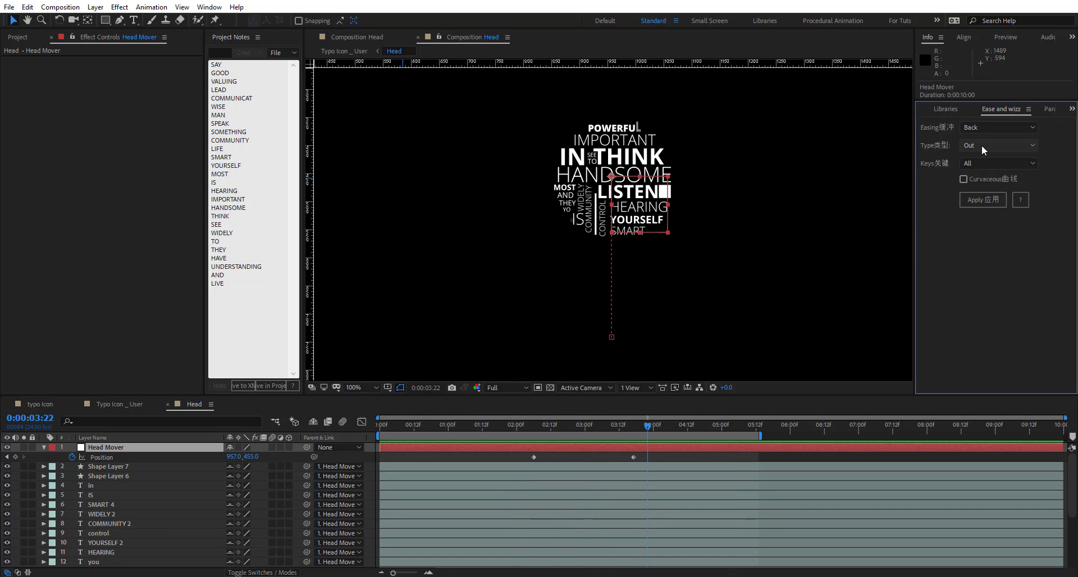
left_click(980, 156)
left_click_drag(652, 450, 528, 464)
left_click(986, 202)
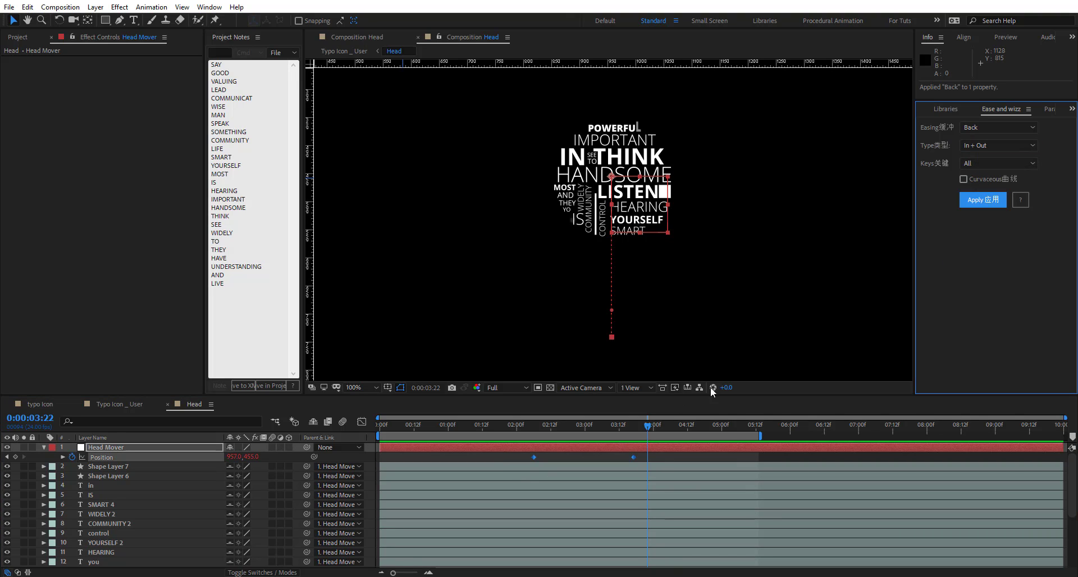
left_click(508, 424)
key("space")
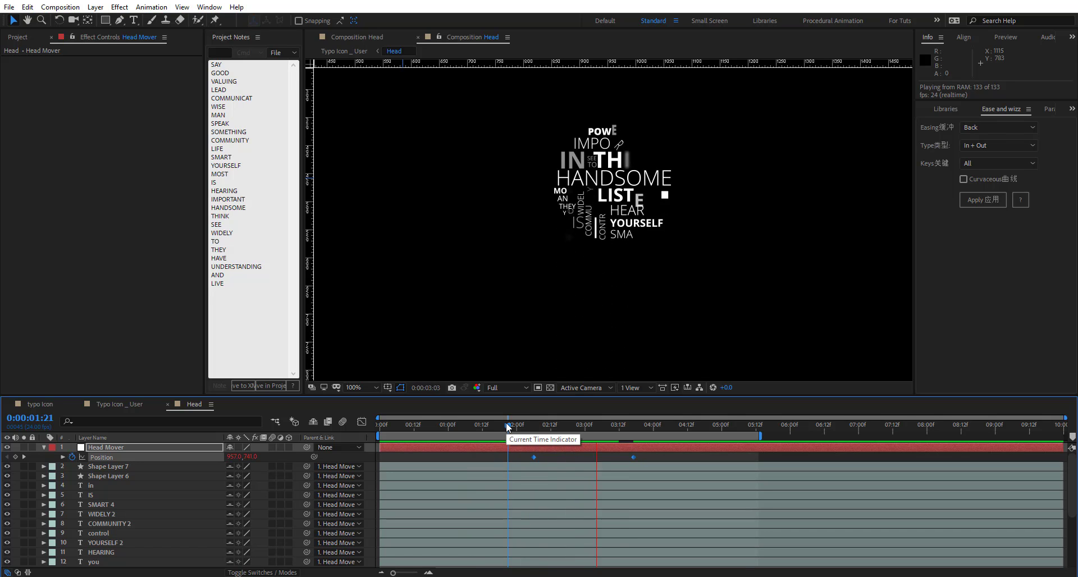
key("space")
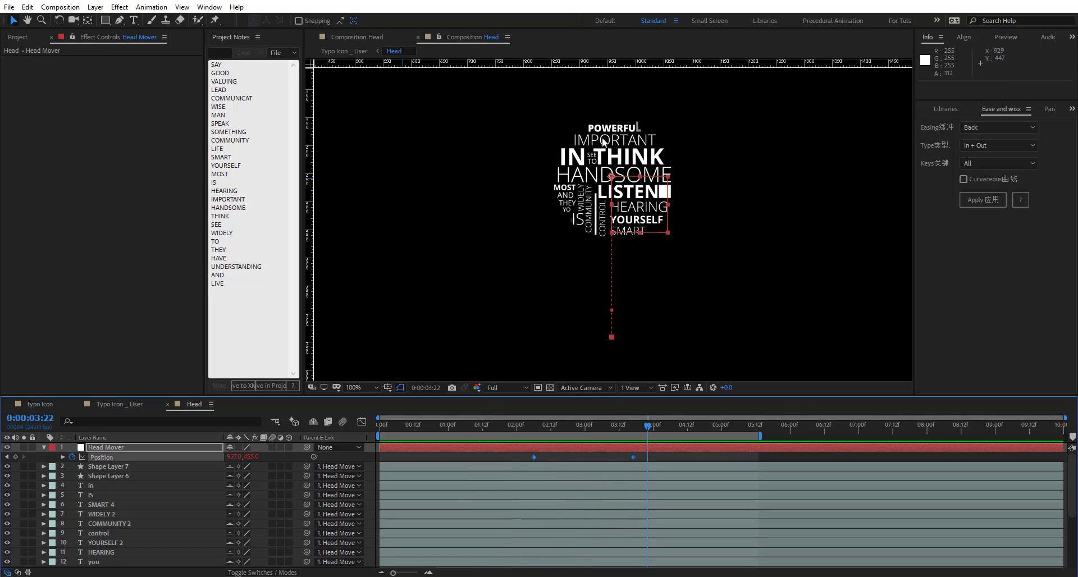
Solo the head's upper words POWERFUL, IMPORTANT, IN, SEE, TO, THINK and HANDSOME, unshy them, and hide the shy layers
scroll(629, 144, "up", 2)
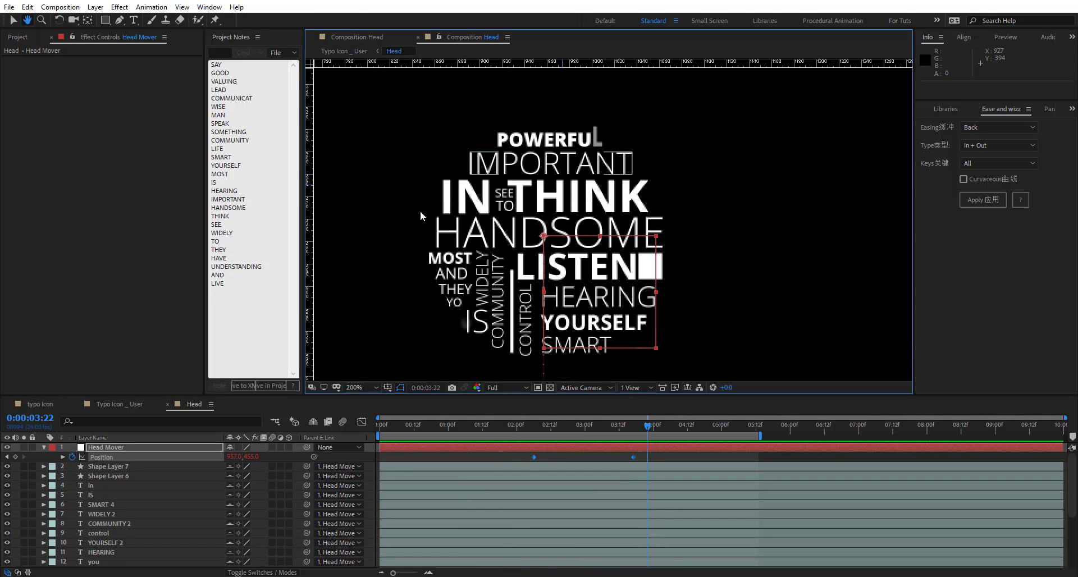
left_click(539, 140)
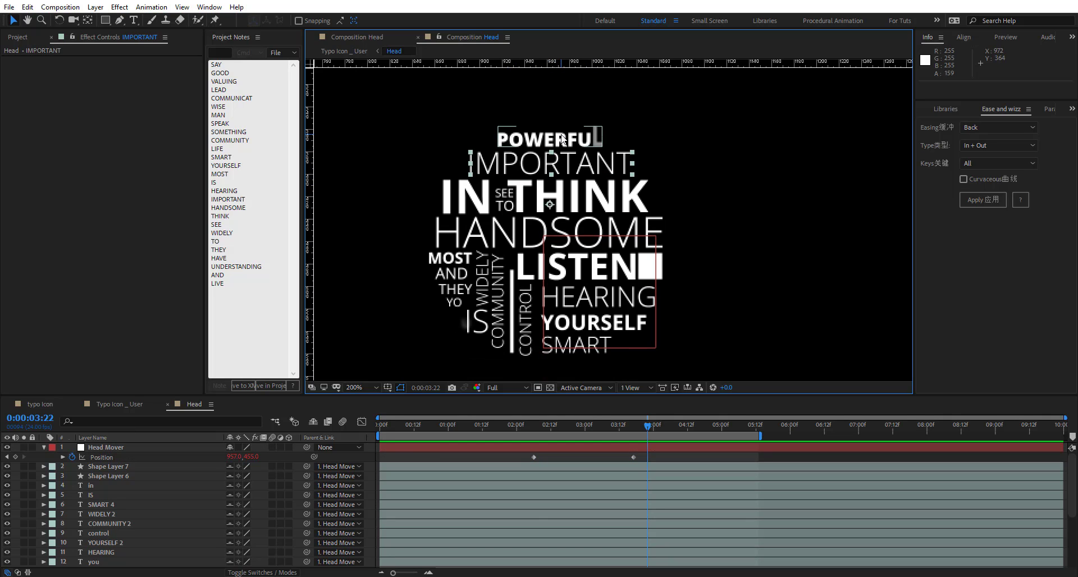
left_click(564, 169, "shift")
left_click(555, 193, "shift")
left_click(476, 197, "shift")
left_click(503, 194, "shift")
left_click(502, 224, "shift")
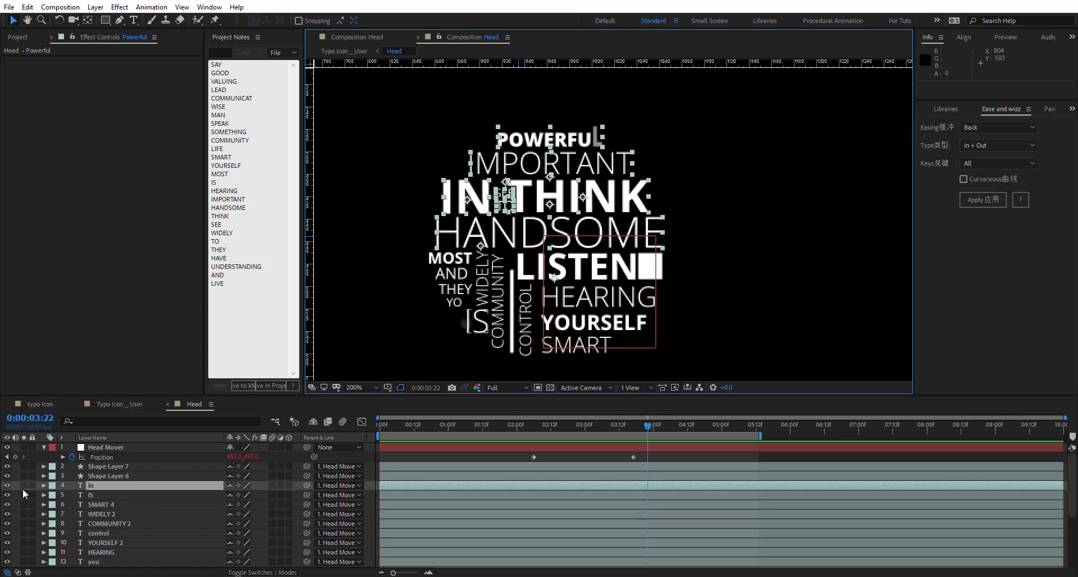
left_click(229, 485)
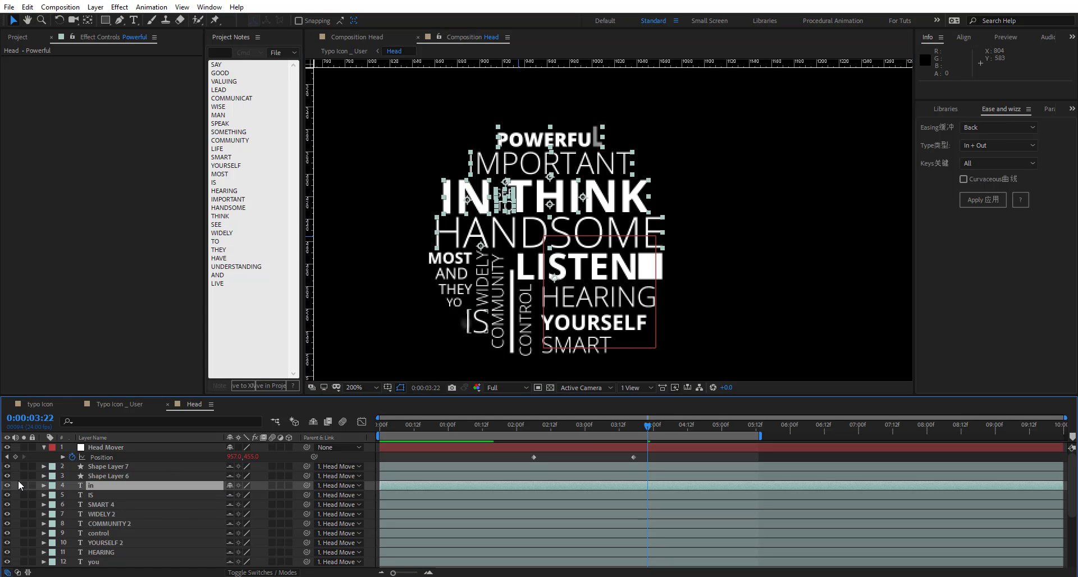
left_click(24, 485)
left_click(312, 422)
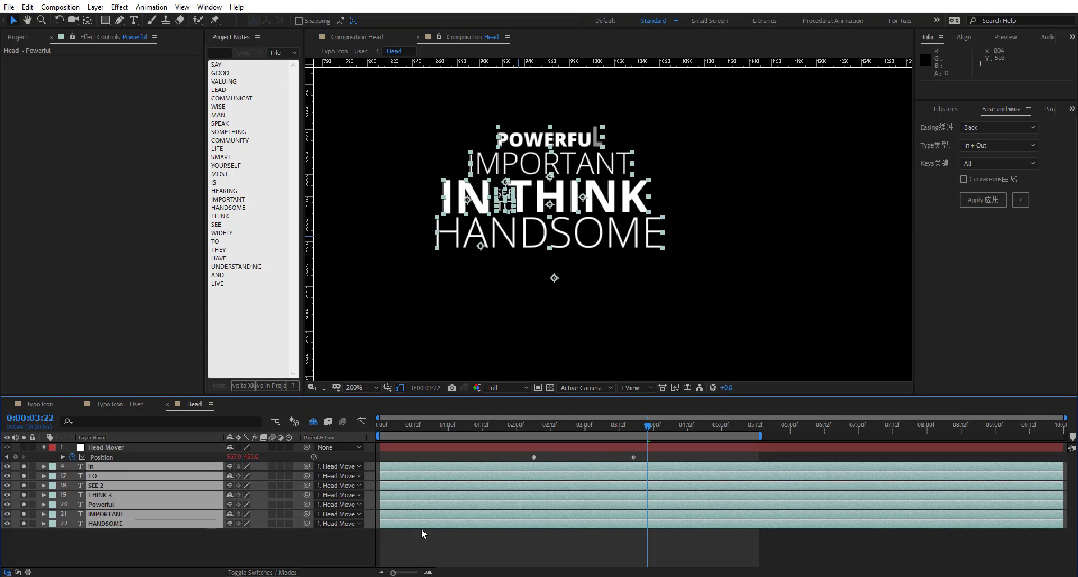
left_click(535, 552)
Keyframe the Anchor Point of all seven soloed words at about 0:00:02:15 and 0:00:03:20
left_click_drag(545, 426, 595, 439)
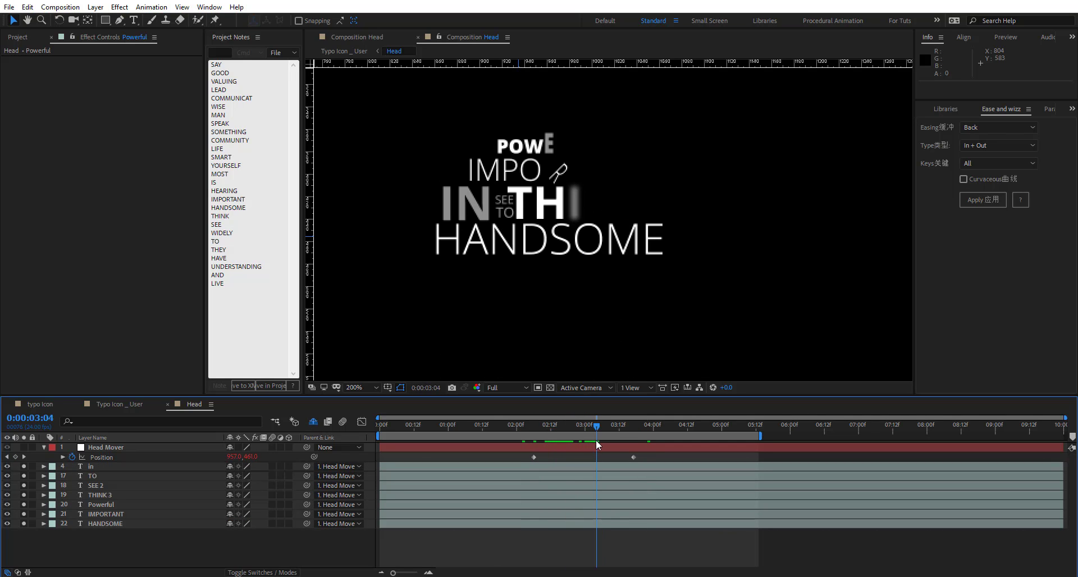
left_click(115, 467)
left_click(115, 524, "shift")
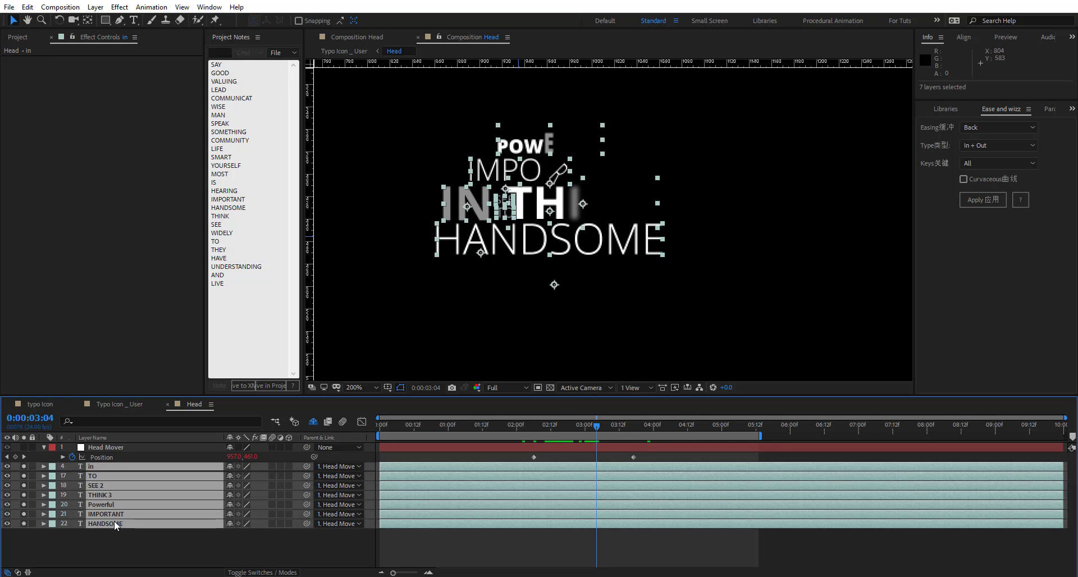
key("a")
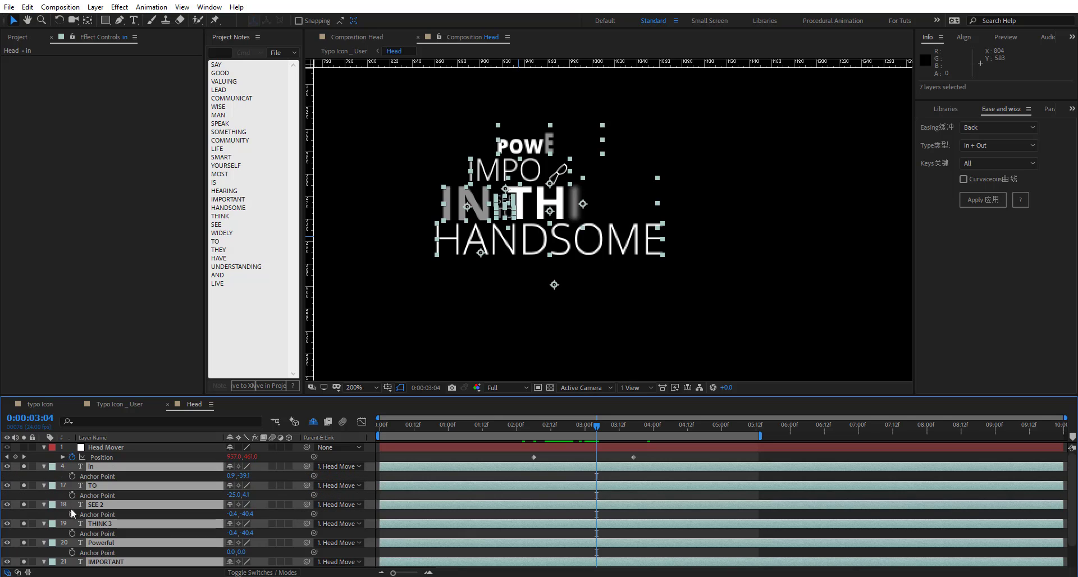
left_click(72, 476)
left_click_drag(618, 429, 641, 442)
left_click_drag(596, 480, 559, 482)
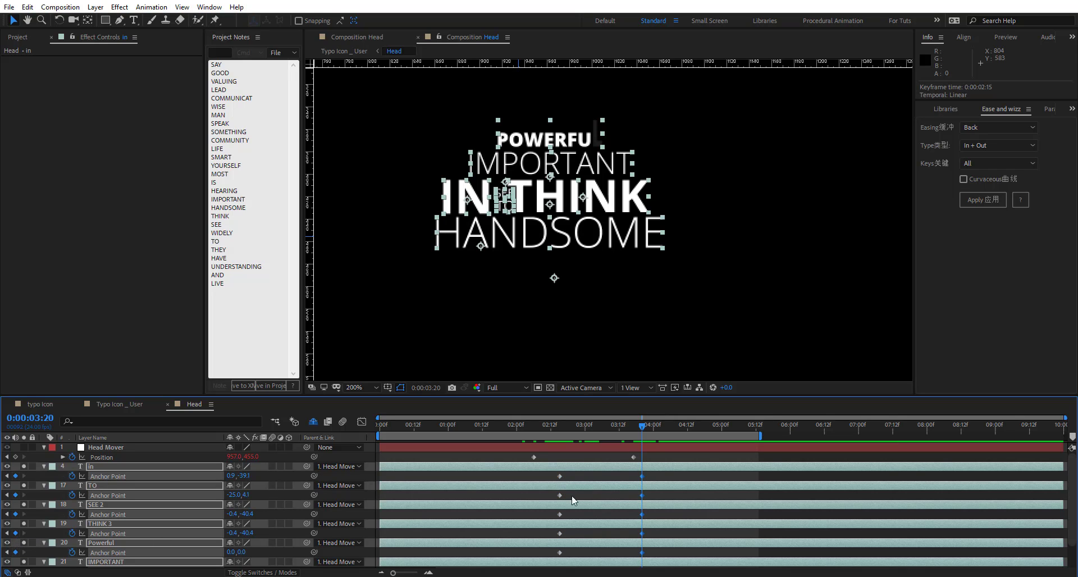
At 0:00:03:07, set the vertical Anchor Point of the word POWERFUL to 20
left_click_drag(623, 427, 603, 427)
left_click(498, 257)
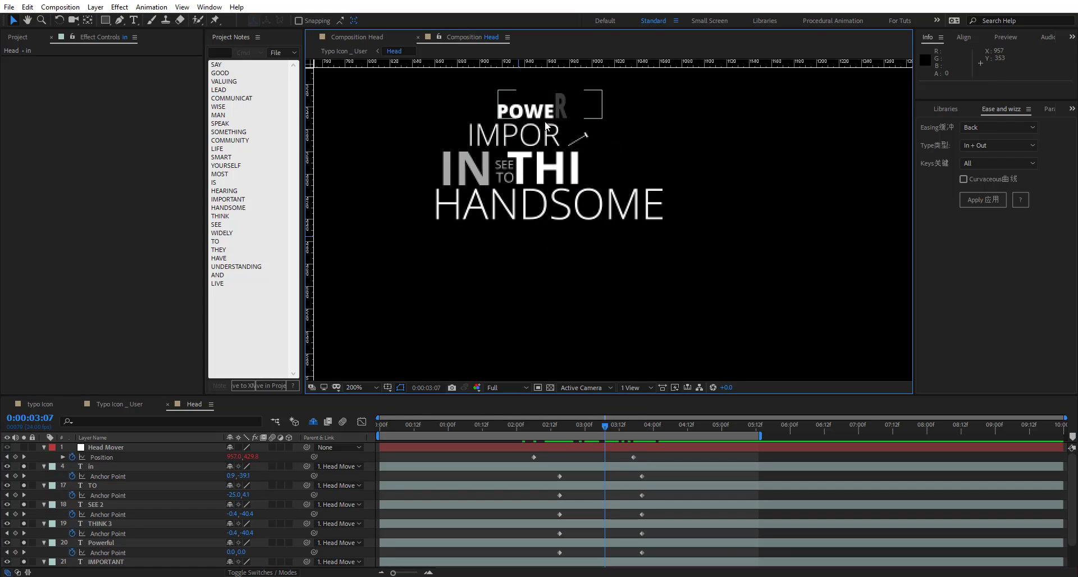
left_click(193, 542)
left_click(241, 552)
type("20")
key("Return")
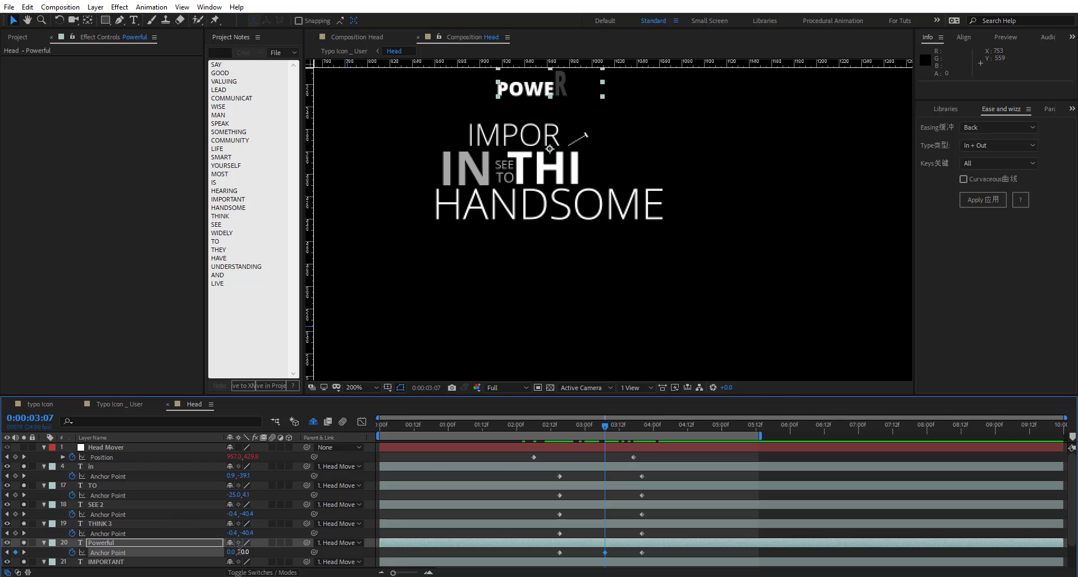
Set the vertical Anchor Point of the word IMPORTANT to 15 at the same frame
left_click(527, 148)
left_click(526, 137)
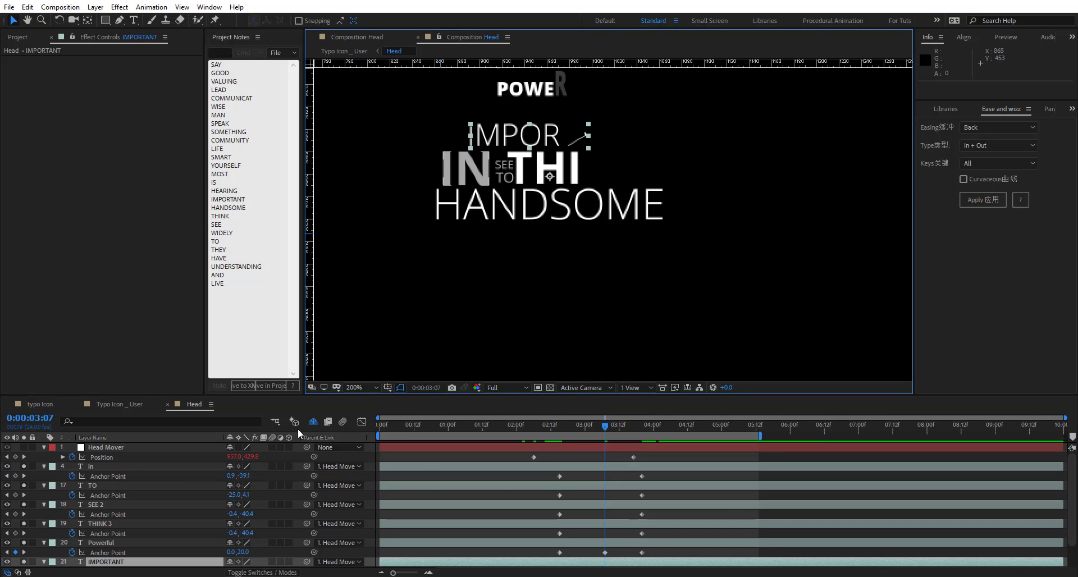
scroll(187, 515, "down", 2)
left_click(241, 542)
type("15")
key("Return")
Enlarge the timeline area and set the vertical Anchor Point of IN to -29.1 and THINK to -30.4
left_click(466, 168)
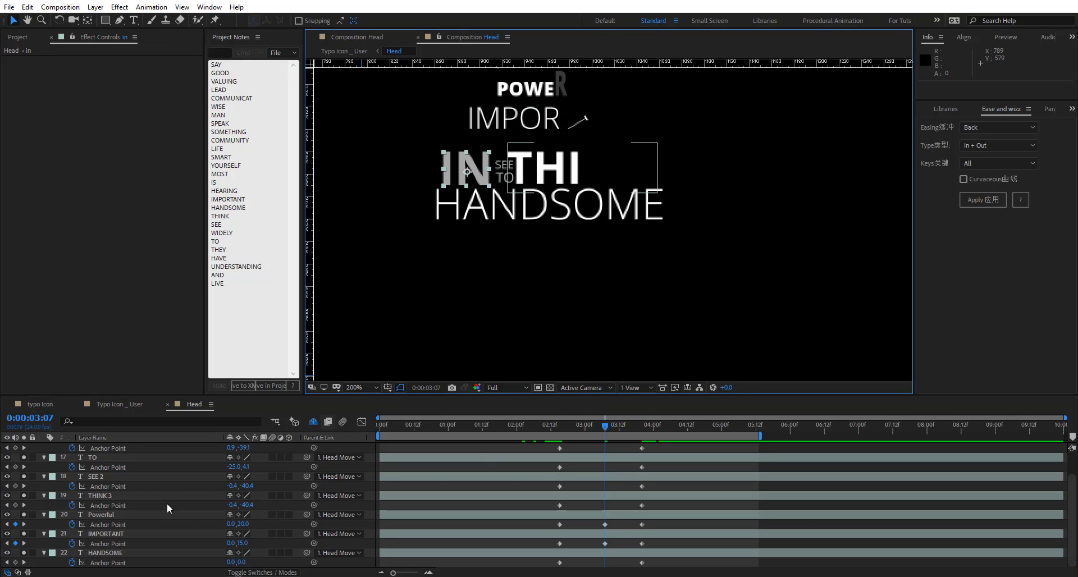
left_click_drag(430, 394, 429, 361)
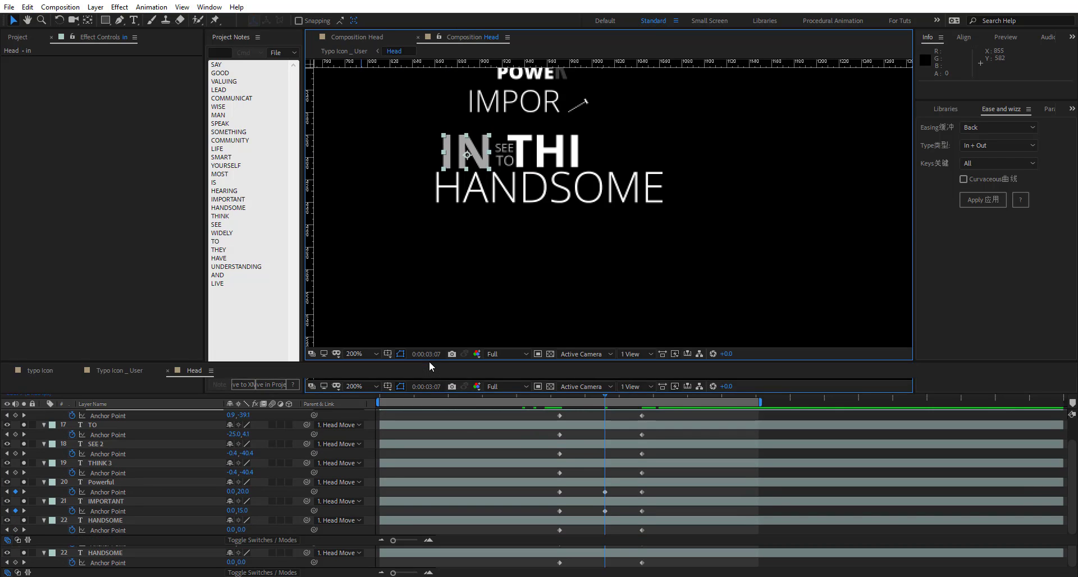
scroll(281, 460, "up", 2)
left_click(247, 442)
type("+10")
key("Return")
left_click(555, 151)
left_click(246, 499)
type("-30.4")
key("Return")
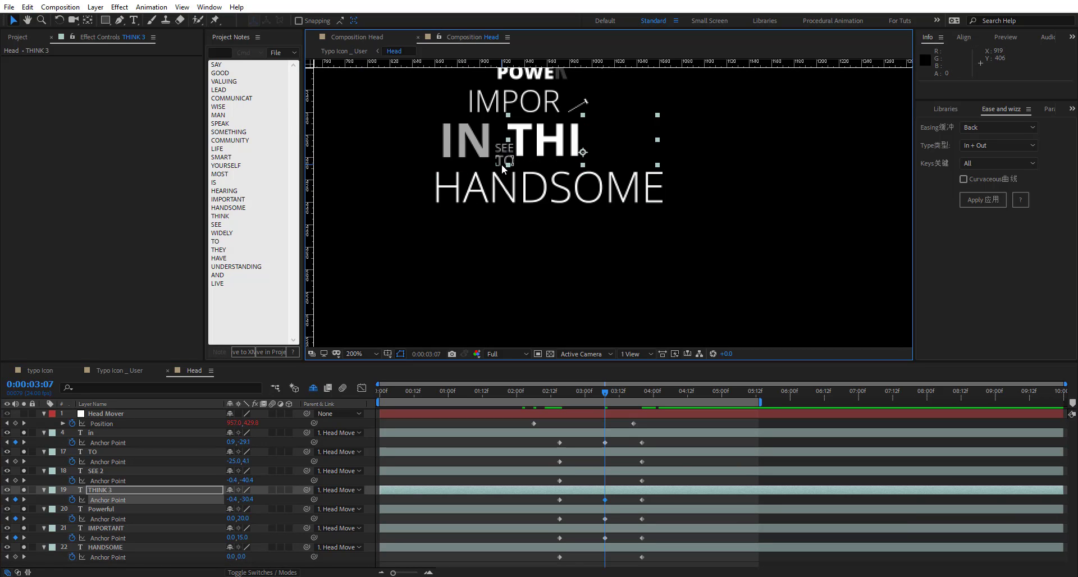
Set the vertical Anchor Point of the small word TO to 14.1 and SEE to -30.4
left_click(502, 163)
left_click(247, 461)
type("14.1")
key("Return")
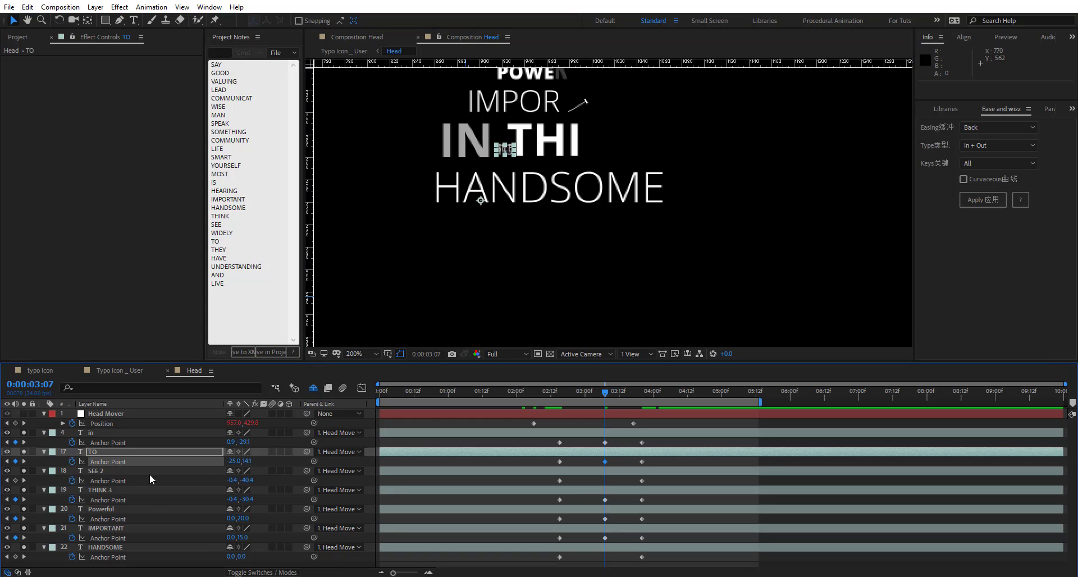
left_click(121, 472)
left_click(253, 480)
type("+100")
key("Return")
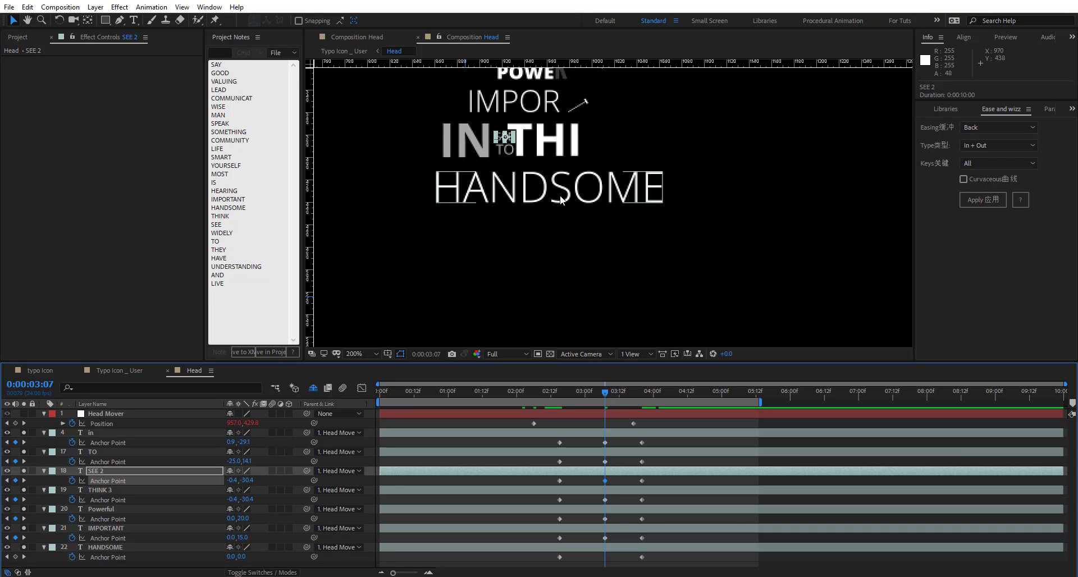
Set the vertical Anchor Point of the word HANDSOME to 8
left_click(560, 200)
left_click(241, 556)
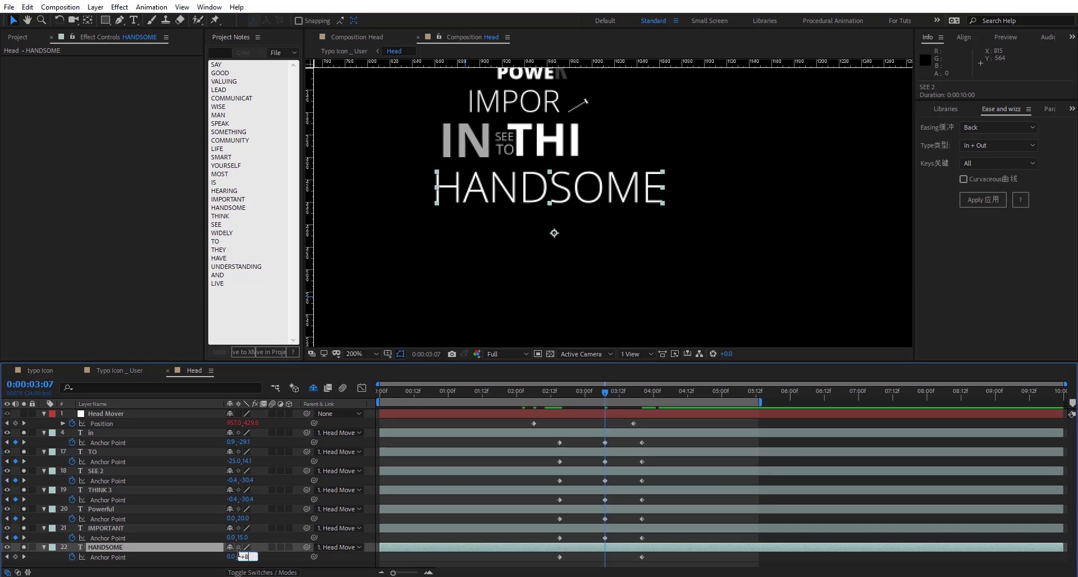
type("8")
key("Return")
Apply Easy Ease to all Anchor Point keyframes of the seven words and show their speed curves in the Graph Editor
key("comma")
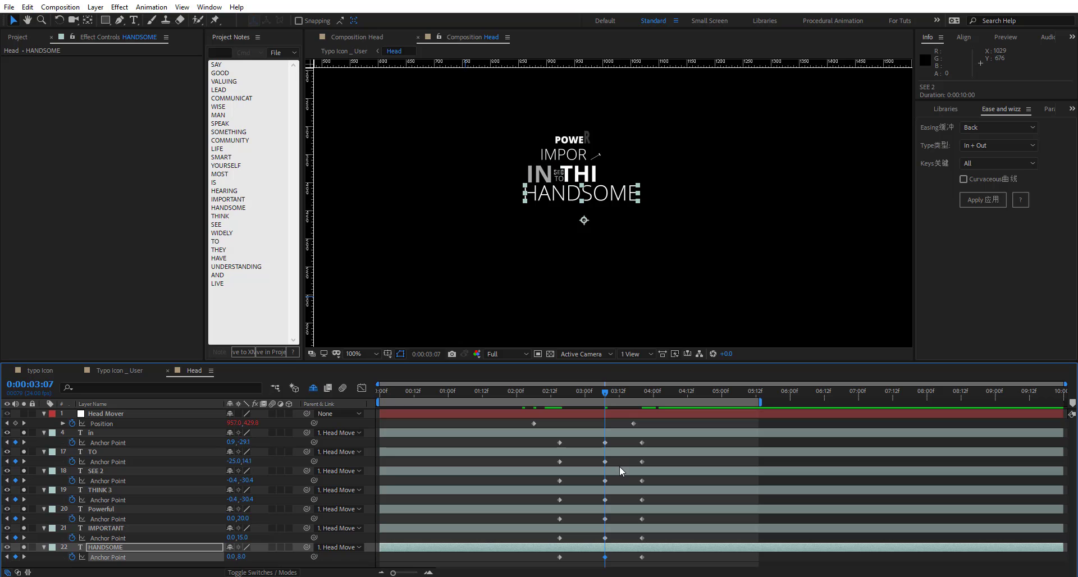
left_click_drag(664, 443, 519, 568)
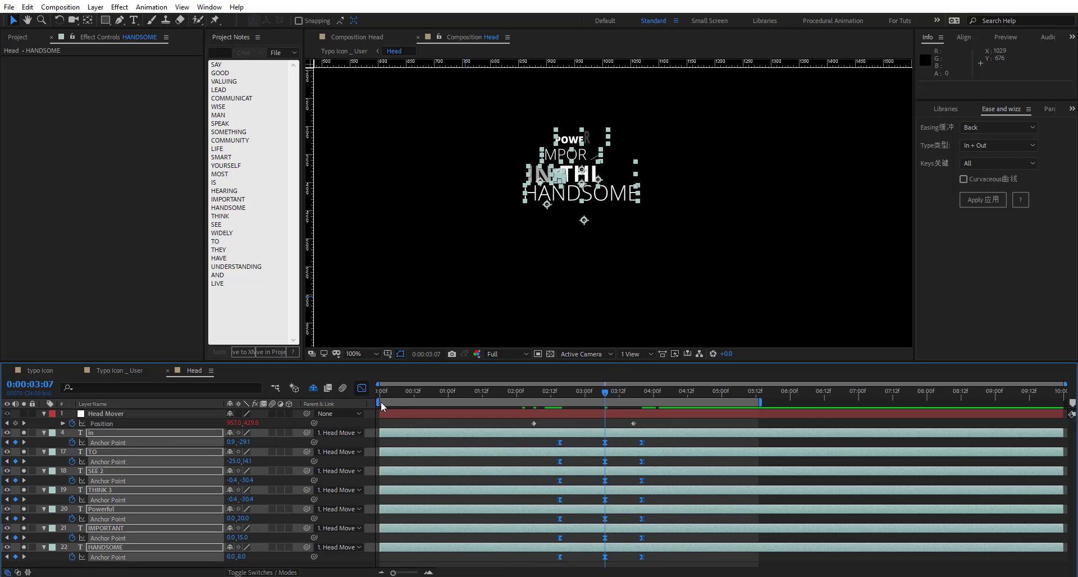
left_click(362, 387)
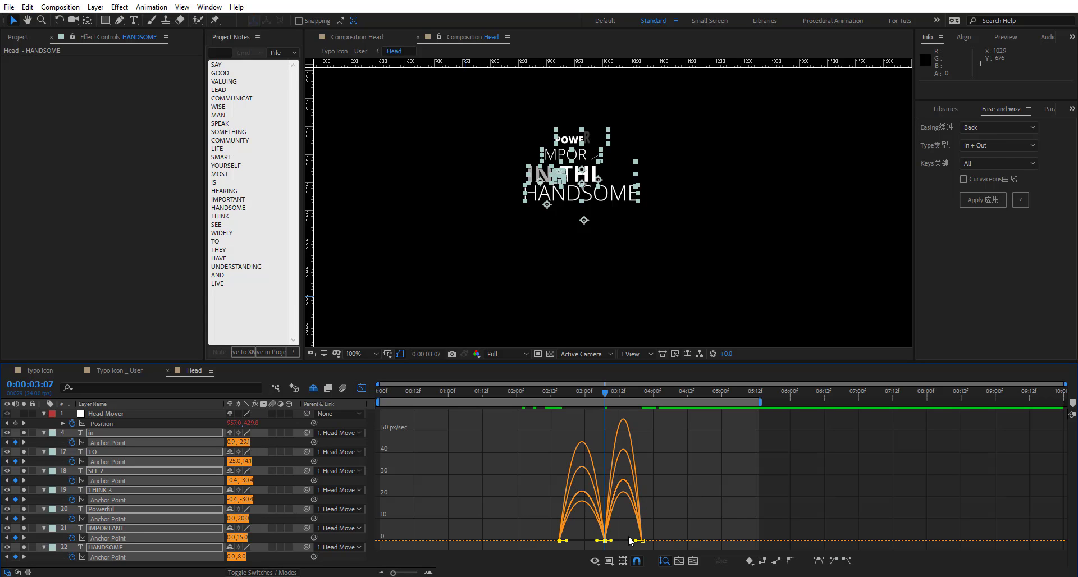
Reshape the last Anchor Point speed curves of all seven words into a sharp early peak with a long slow-down, and preview
left_click_drag(635, 541, 620, 543)
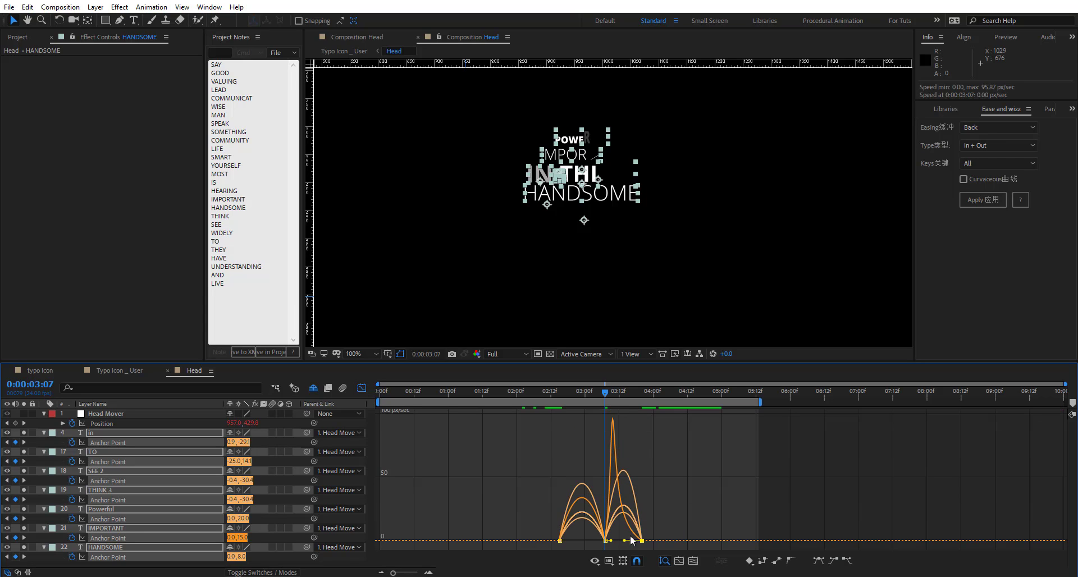
key("ctrl+z")
left_click(637, 541)
left_click_drag(636, 541, 623, 542)
key("space")
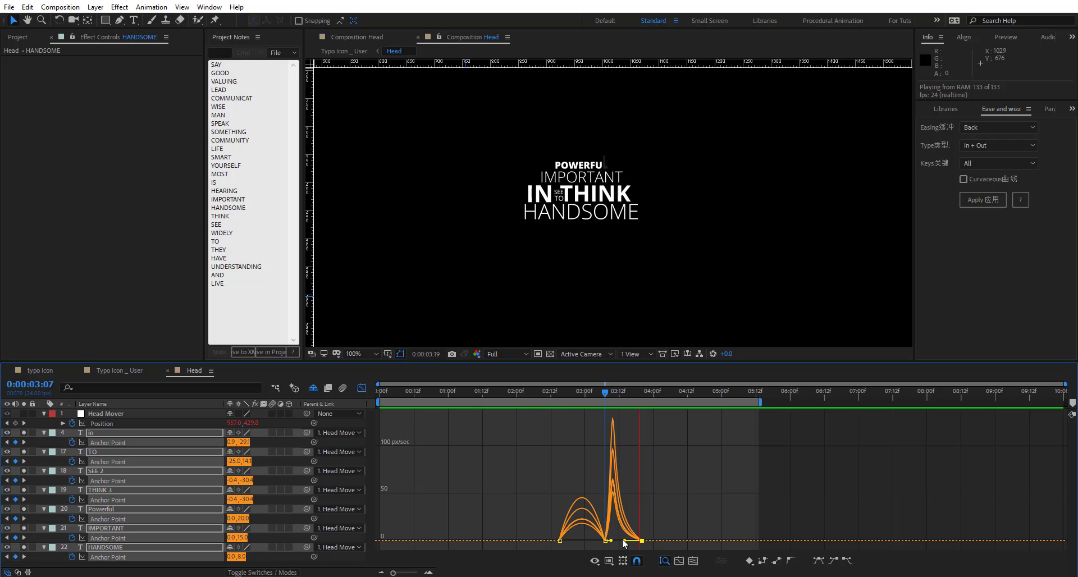
key("space")
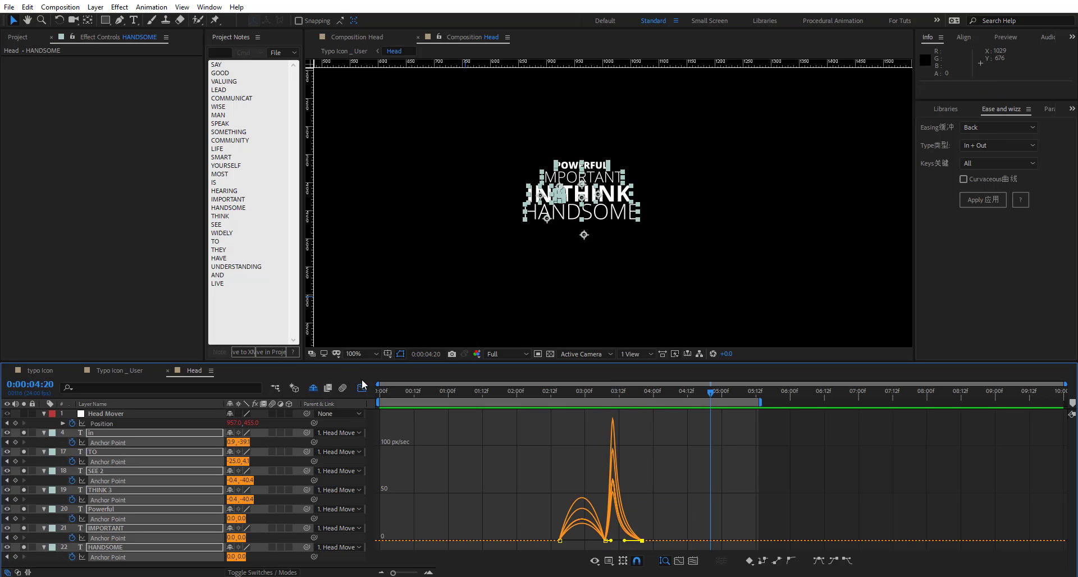
Retime the seven words' Anchor Point keyframes, moving the middle ones about five frames earlier and the last ones about five frames later
key("shift+F3")
left_click(648, 481)
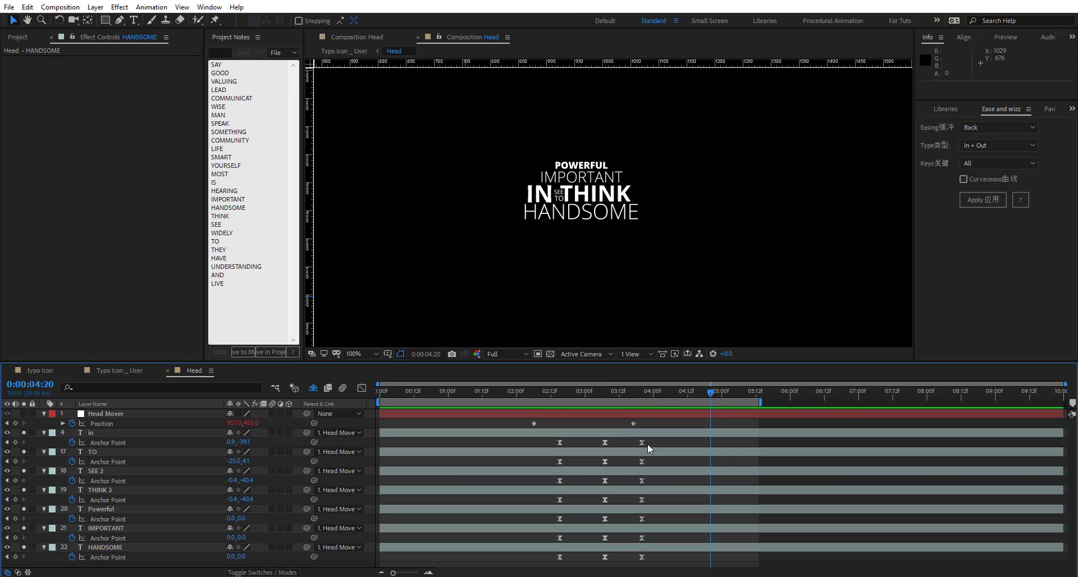
left_click_drag(548, 396, 604, 398)
left_click_drag(658, 439, 594, 444)
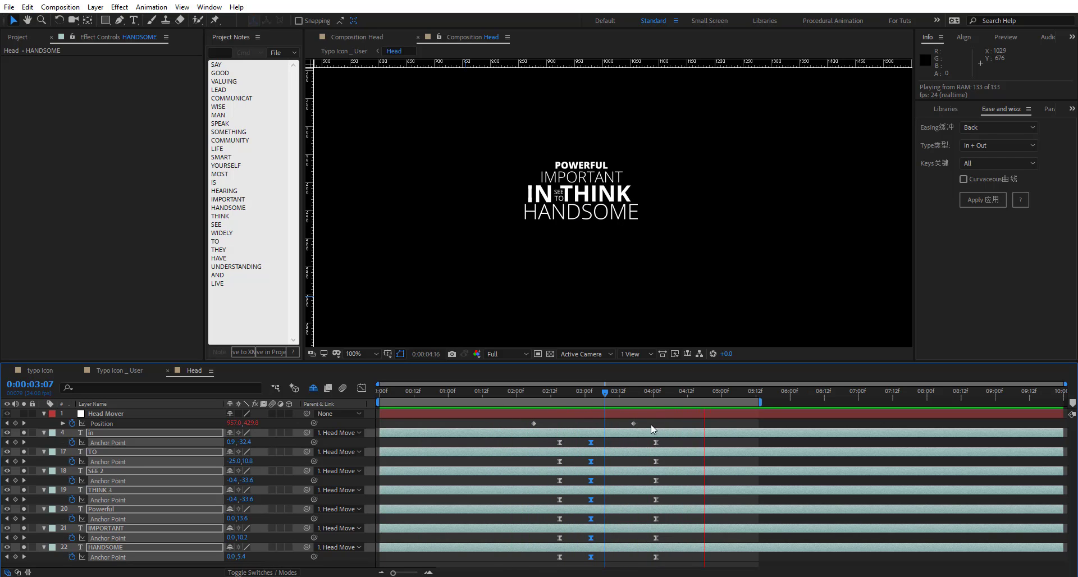
left_click_drag(621, 396, 591, 395)
left_click(619, 402)
Shift the Anchor Point keyframes of POWERFUL and IMPORTANT about three frames later, starting at 0:00:02:18, and preview the stagger
left_click_drag(670, 439, 563, 442)
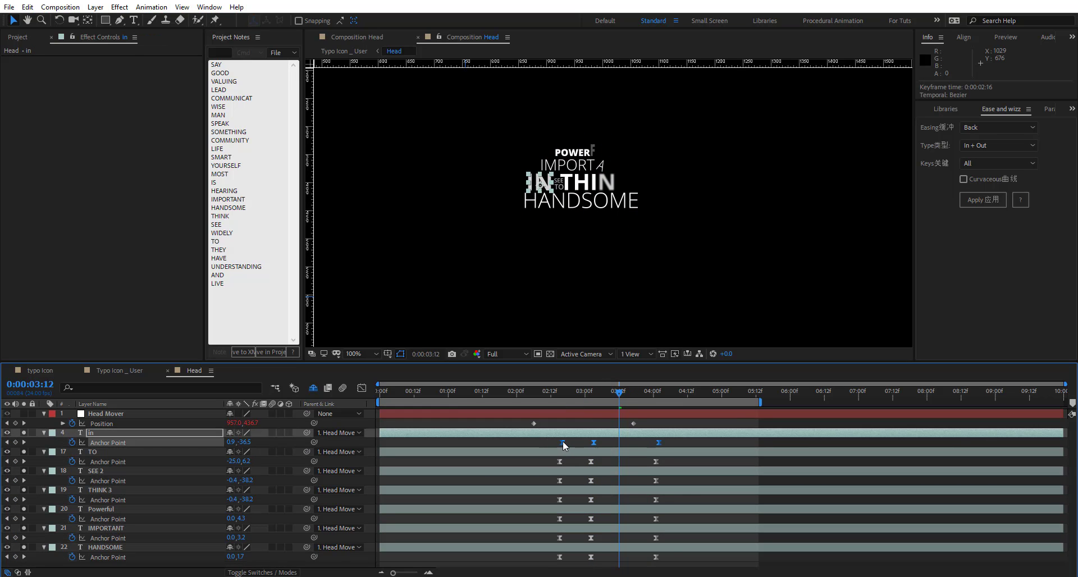
key("ctrl+z")
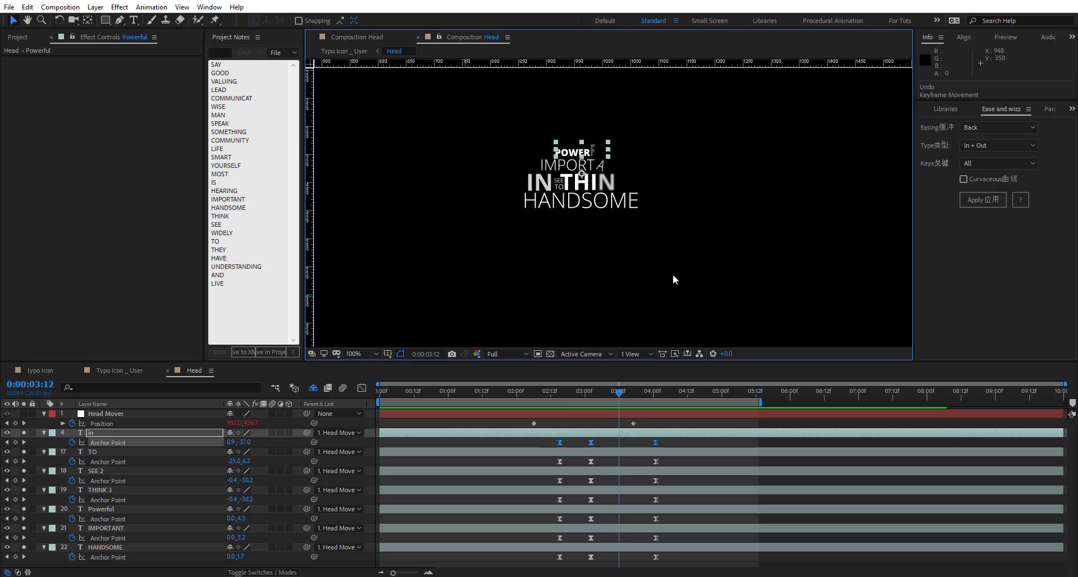
left_click(661, 509)
left_click_drag(669, 517, 568, 521)
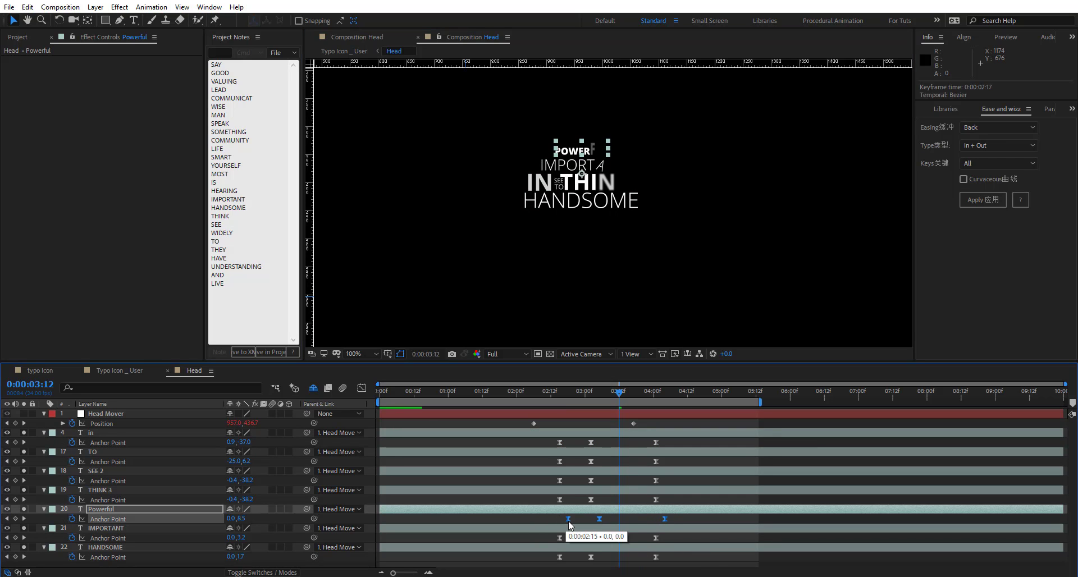
left_click(585, 167)
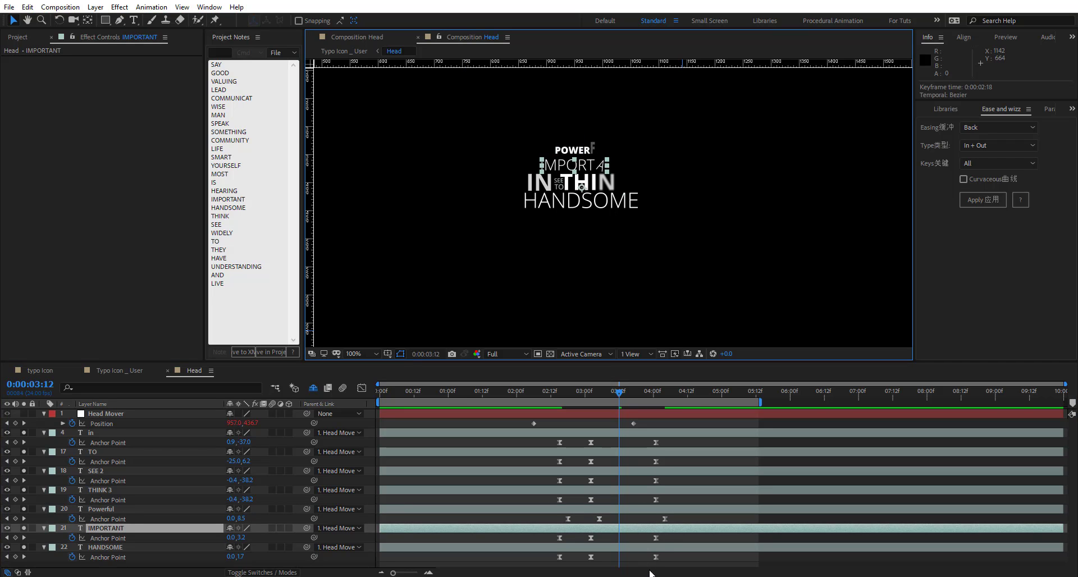
left_click_drag(672, 538, 568, 543)
key("space")
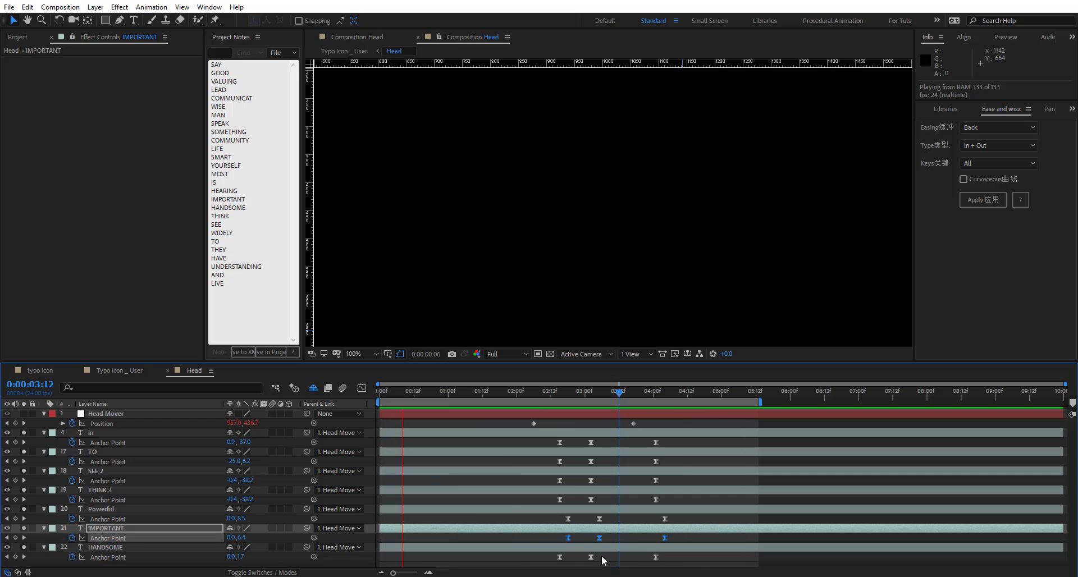
key("space")
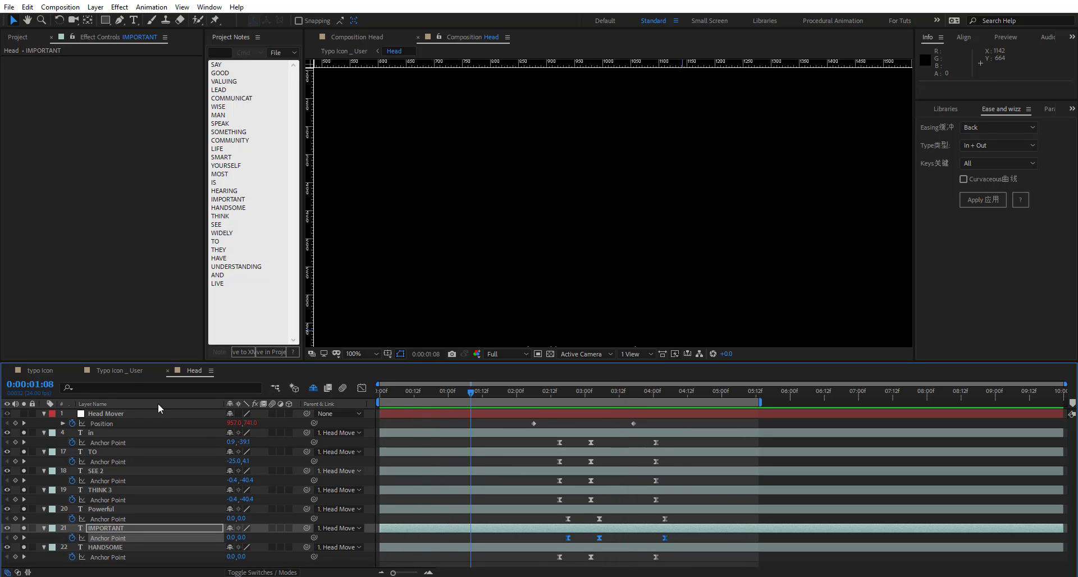
Play and scrub the Typo Icon _ User composition to examine how the head rises above the body
left_click(124, 372)
key("space")
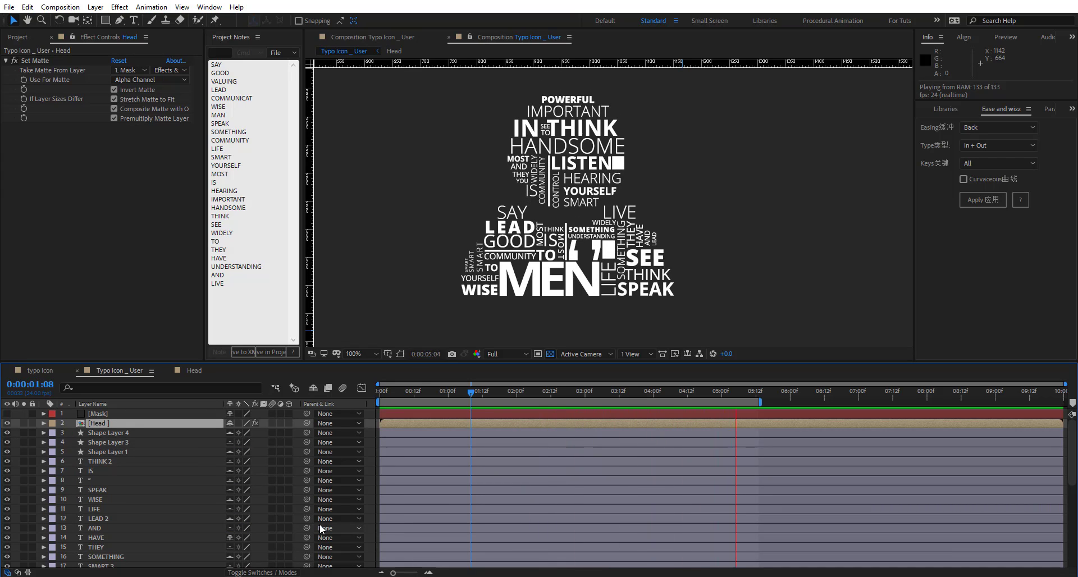
left_click_drag(560, 392, 698, 393)
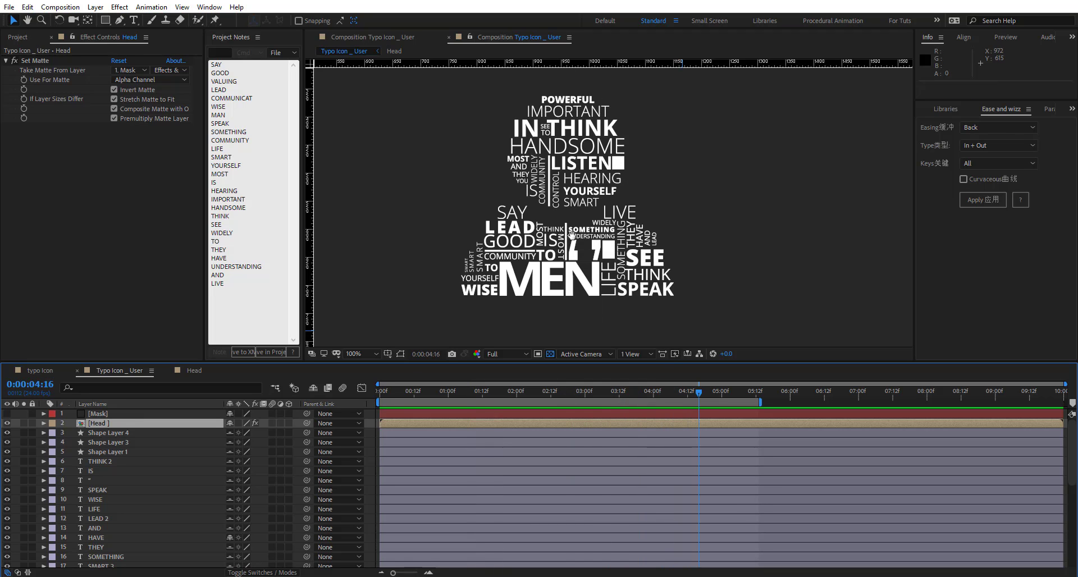
left_click_drag(571, 235, 589, 261)
left_click_drag(733, 394, 635, 403)
key("Page_Down")
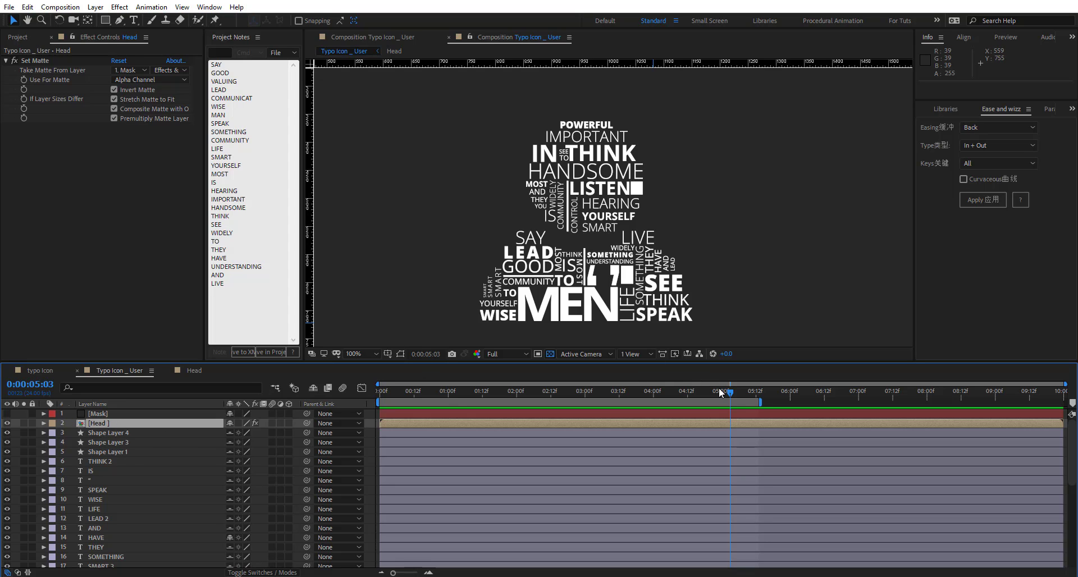
Add a null object above the Head layer at 0:00:05:02 and name it Body Mover
left_click(838, 395)
left_click_drag(861, 402, 732, 416)
key("ctrl+alt+shift+y")
key("Return")
type("Move")
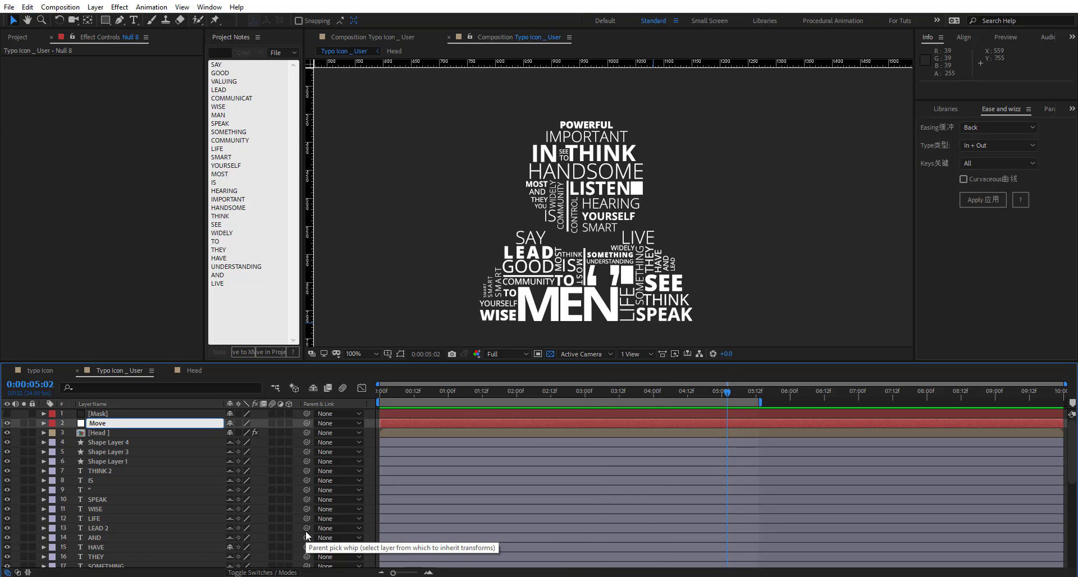
type("Body ")
type("r")
key("Return")
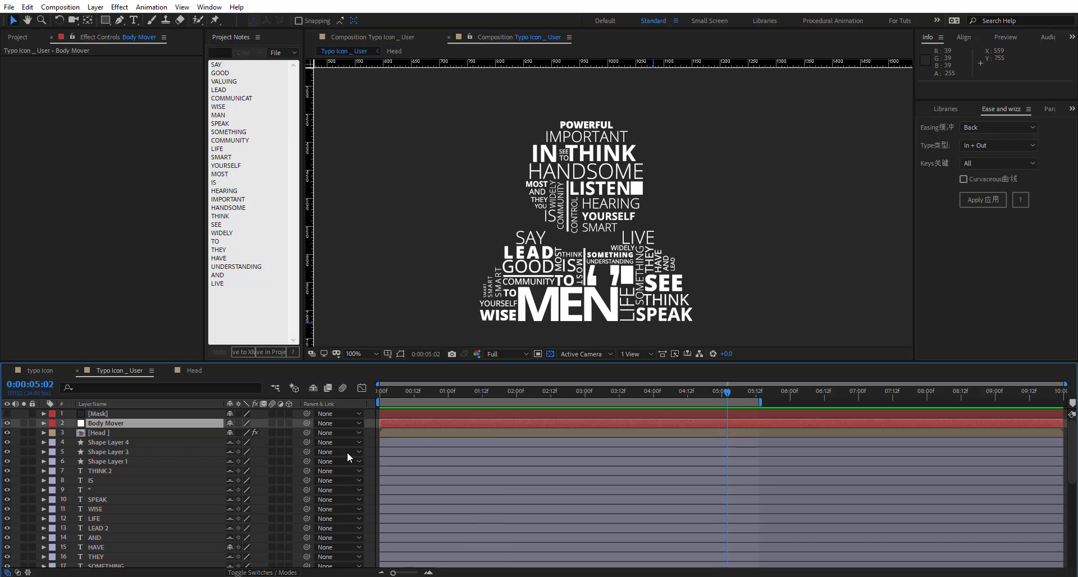
Parent all body layers from Shape Layer 4 through SAY to Body Mover
left_click(129, 442)
scroll(154, 518, "down", 5)
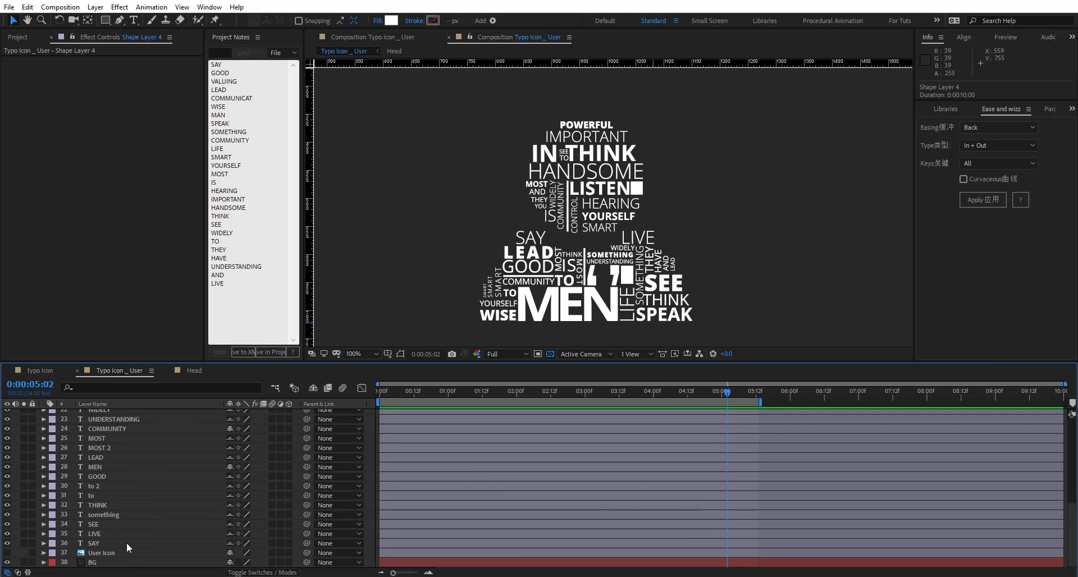
left_click(142, 543, "shift")
scroll(150, 488, "up", 7)
left_click_drag(307, 442, 100, 423)
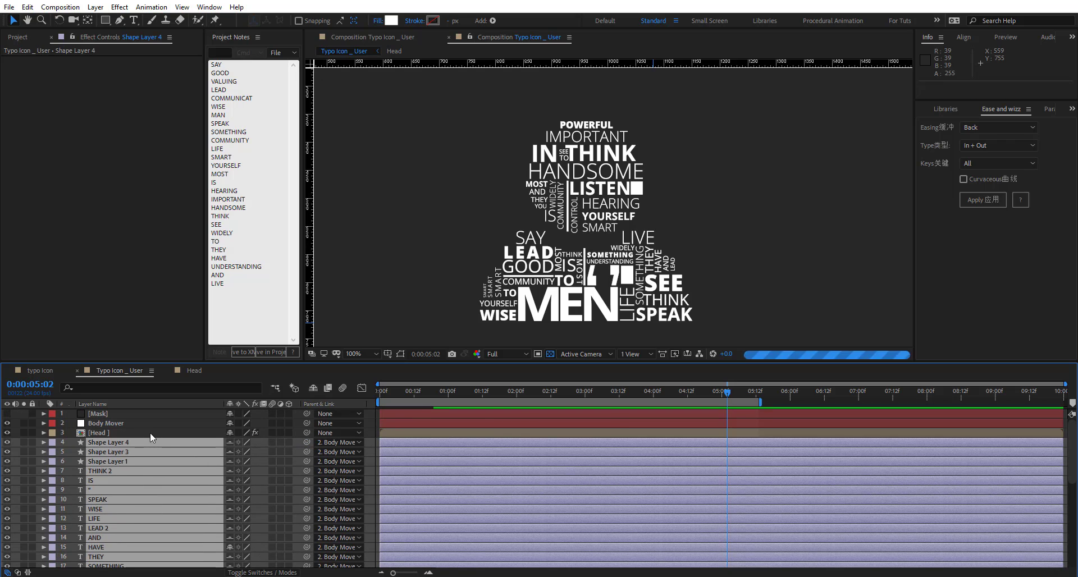
Keyframe Body Mover's Position at 0:00:05:07 and again at 0:00:06:02, both at 960, 540
left_click(130, 422)
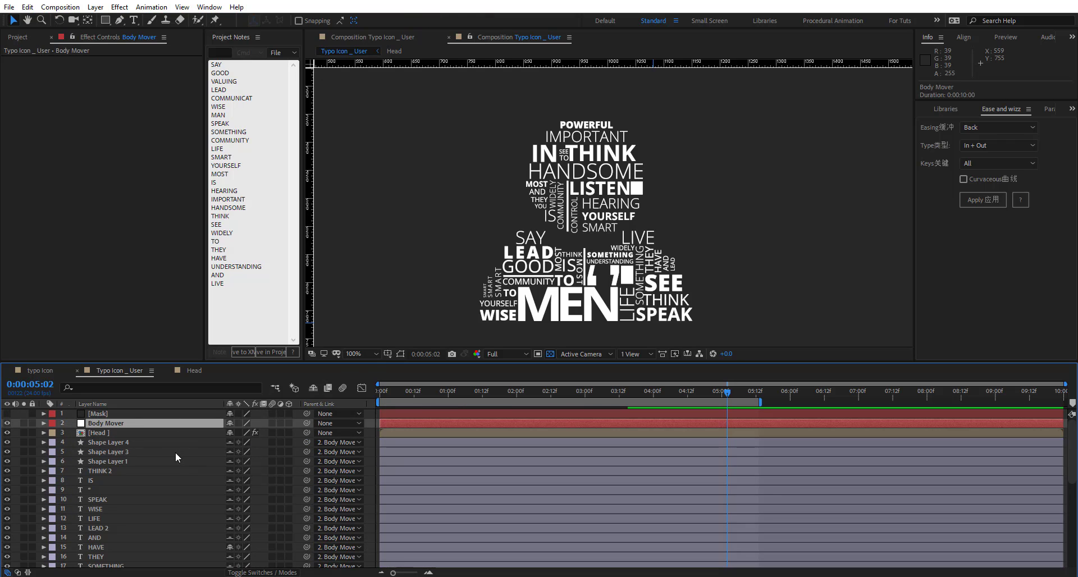
key("p")
mouse_move(727, 394)
left_mouse_down()
mouse_move(642, 400)
mouse_move(740, 403)
left_mouse_up()
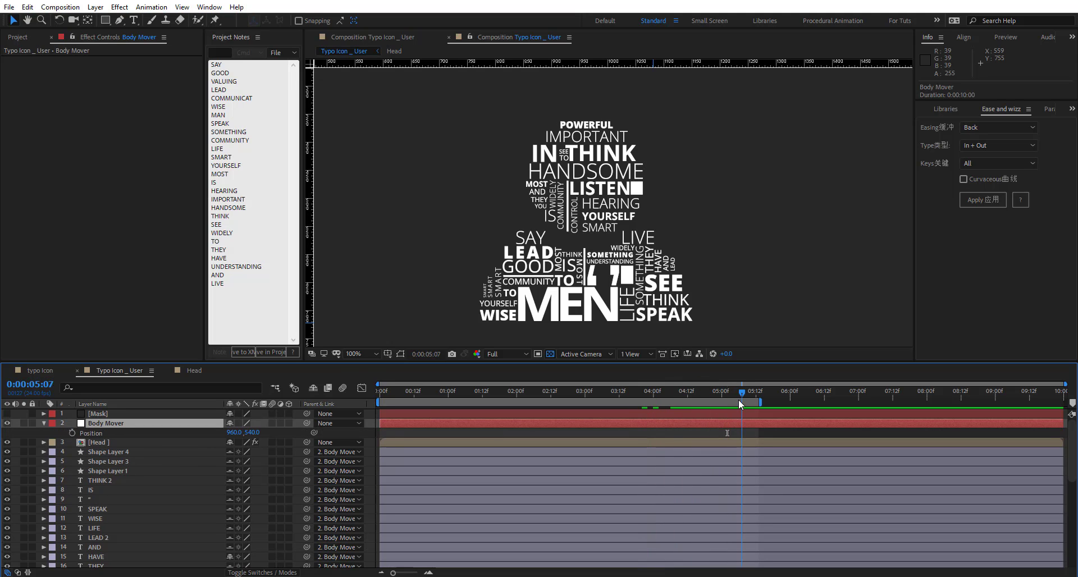
left_click(73, 433)
left_click_drag(741, 392, 794, 394)
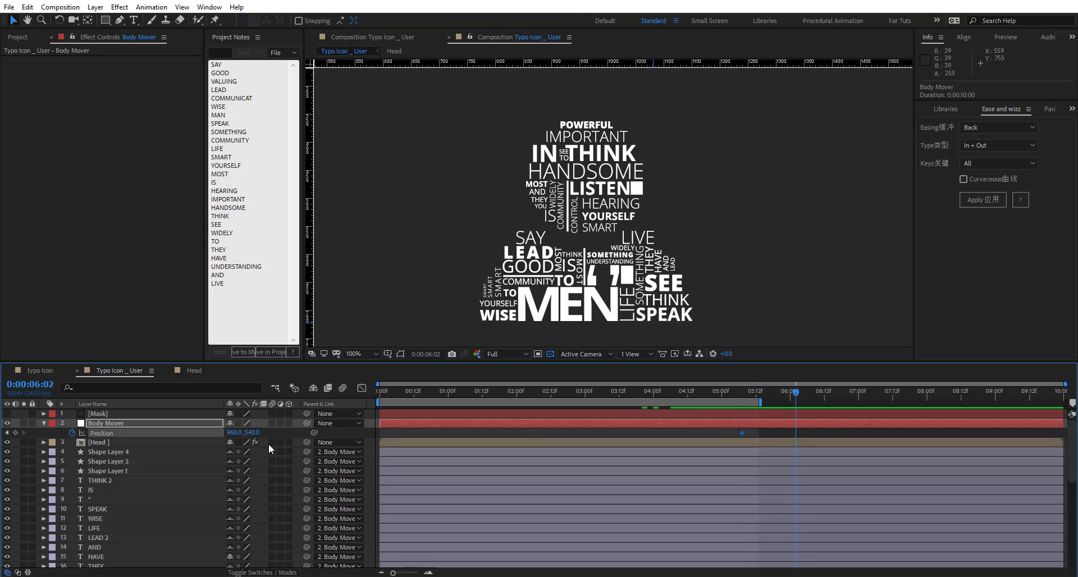
left_click_drag(253, 434, 249, 439)
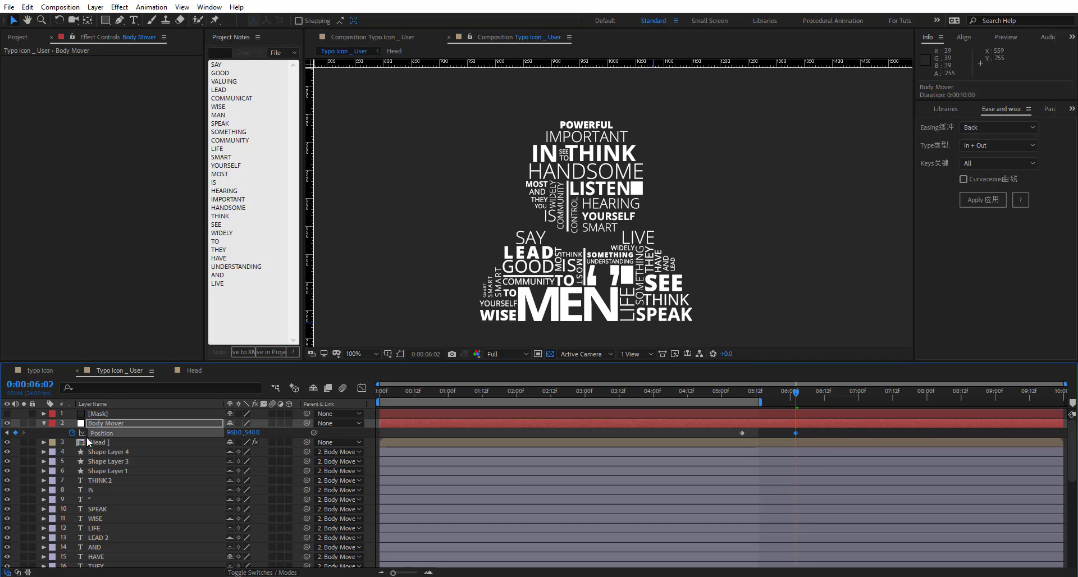
Keyframe Body Mover's Scale at 100% at 0:00:05:07 and set it unlinked to 102.6 by 95% at 0:00:06:02
key("alt+shift+s")
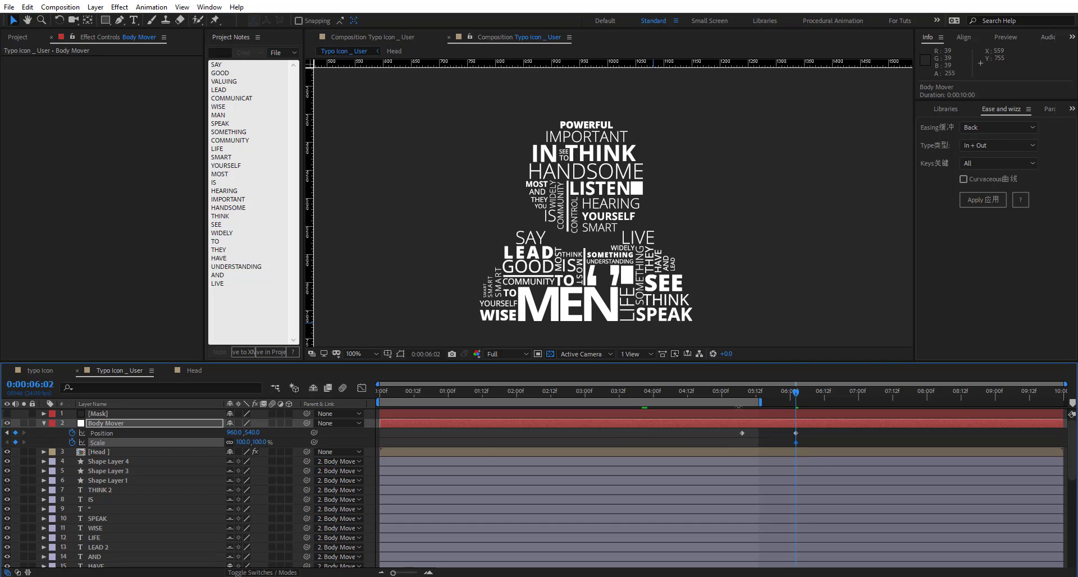
left_click_drag(796, 443, 742, 443)
left_click_drag(258, 441, 255, 441)
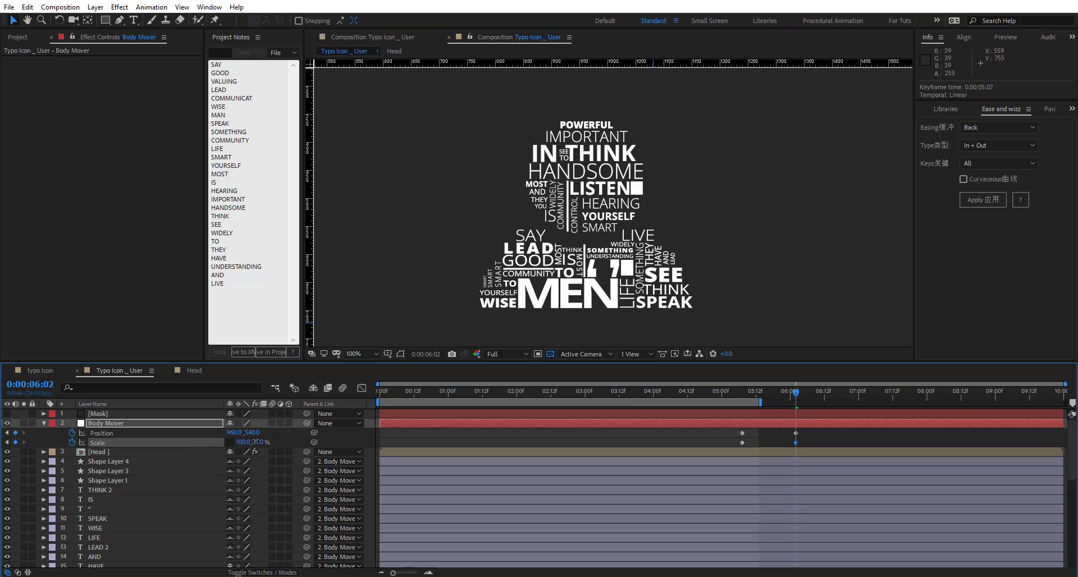
key("ctrl+z")
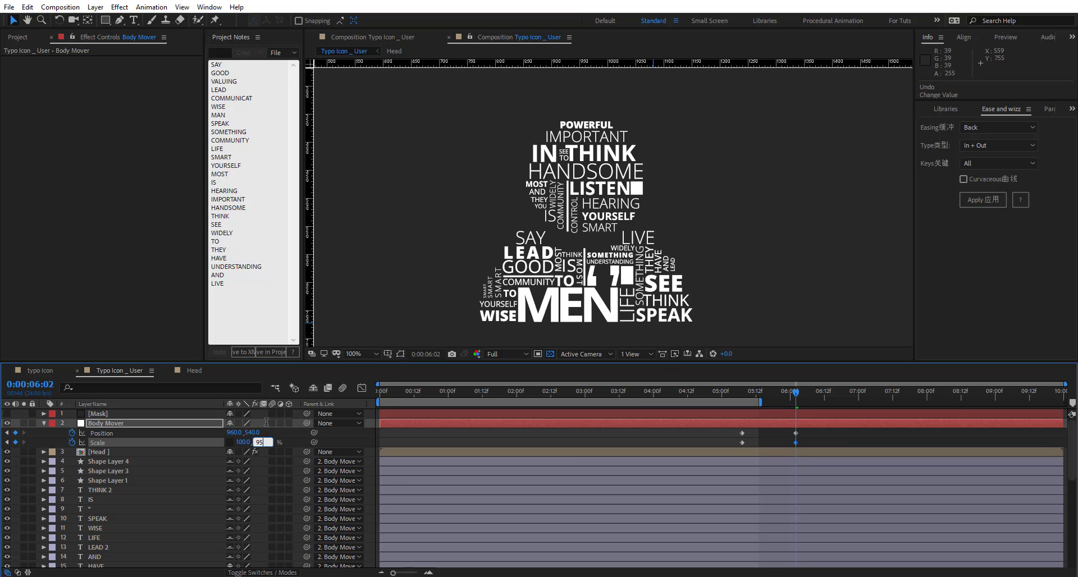
key("Return")
left_click_drag(249, 442, 735, 409)
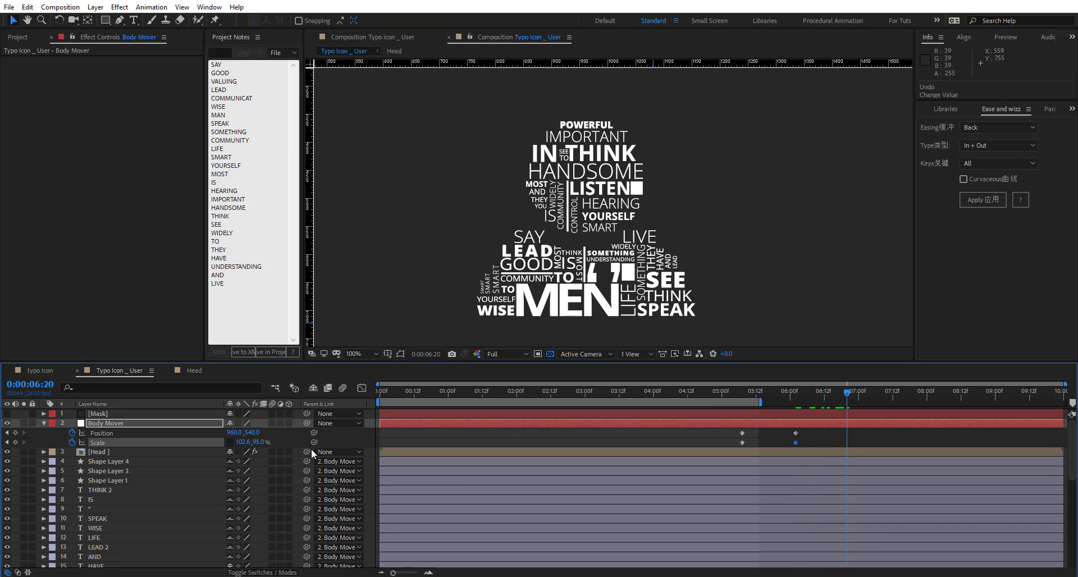
Keyframe Body Mover's Position well below the head at 0:00:06:20 and extend the work area to 0:00:07:07
left_click_drag(252, 437, 309, 421)
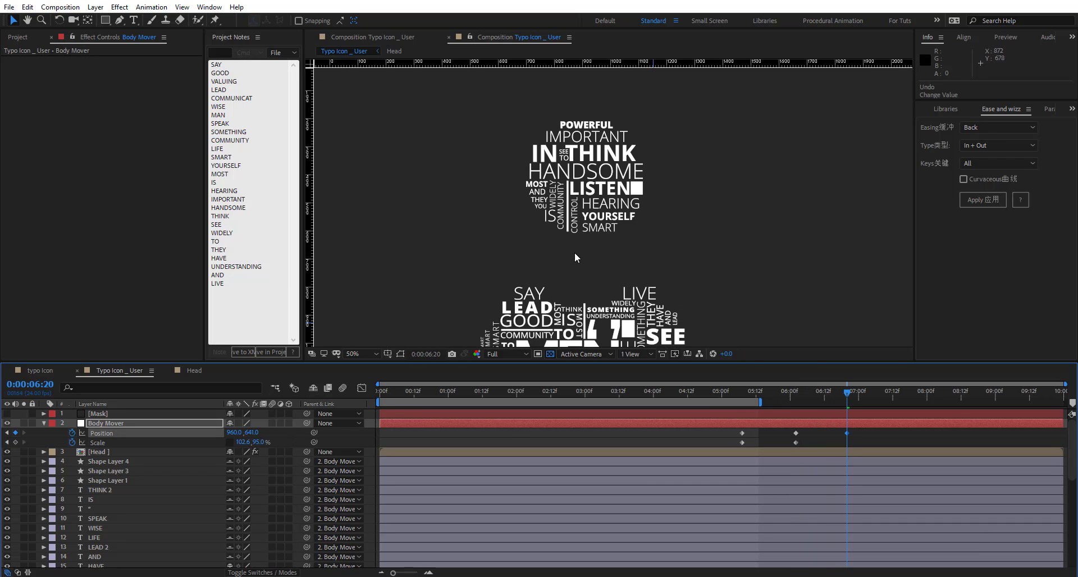
scroll(573, 253, "down", 1)
left_click_drag(531, 157, 525, 133)
left_click_drag(252, 433, 500, 442)
key("h")
left_click_drag(512, 176, 501, 260)
key("v")
left_click_drag(844, 391, 881, 402)
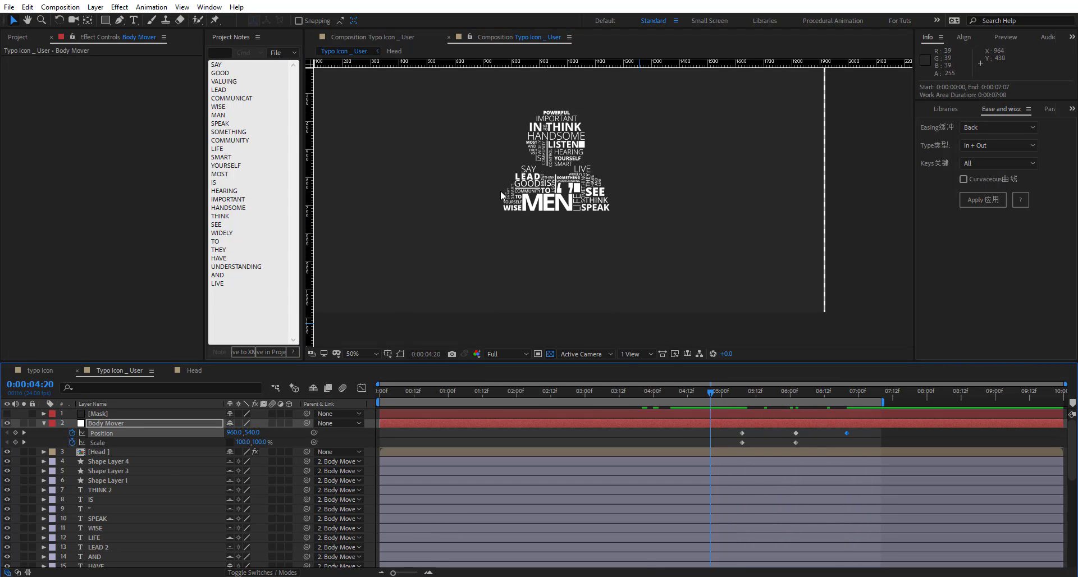
Add a null object directly above the Head layer and name it Head Mover
left_click(102, 452)
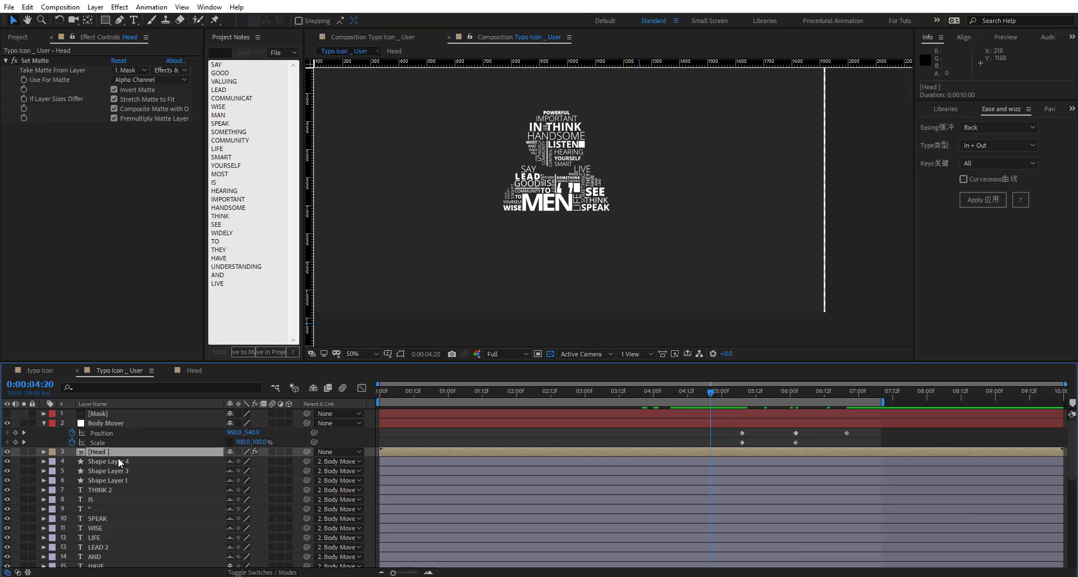
key("ctrl+alt+shift+y")
key("Return")
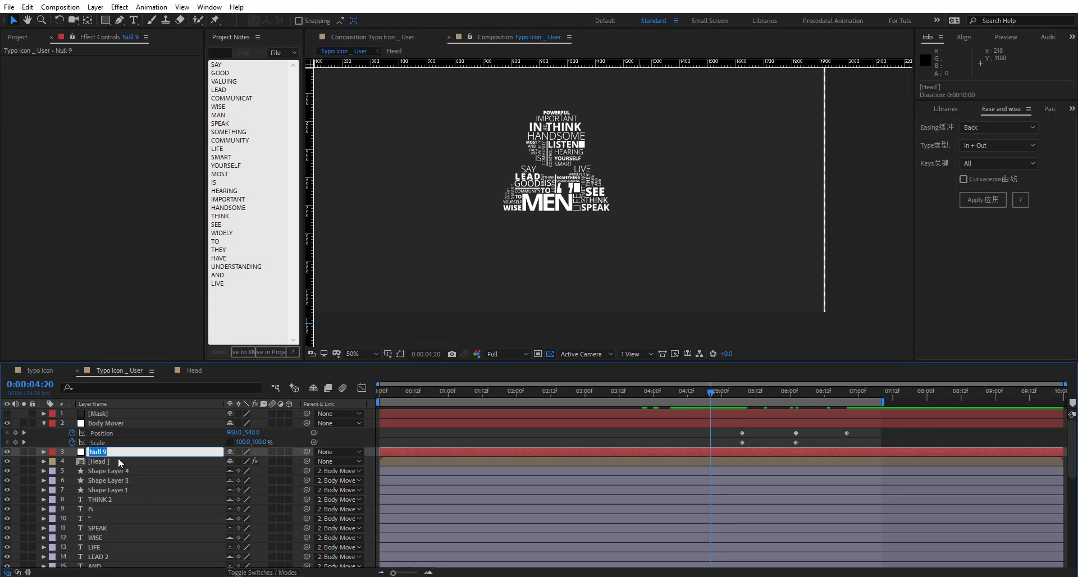
type("Head Mover")
key("Return")
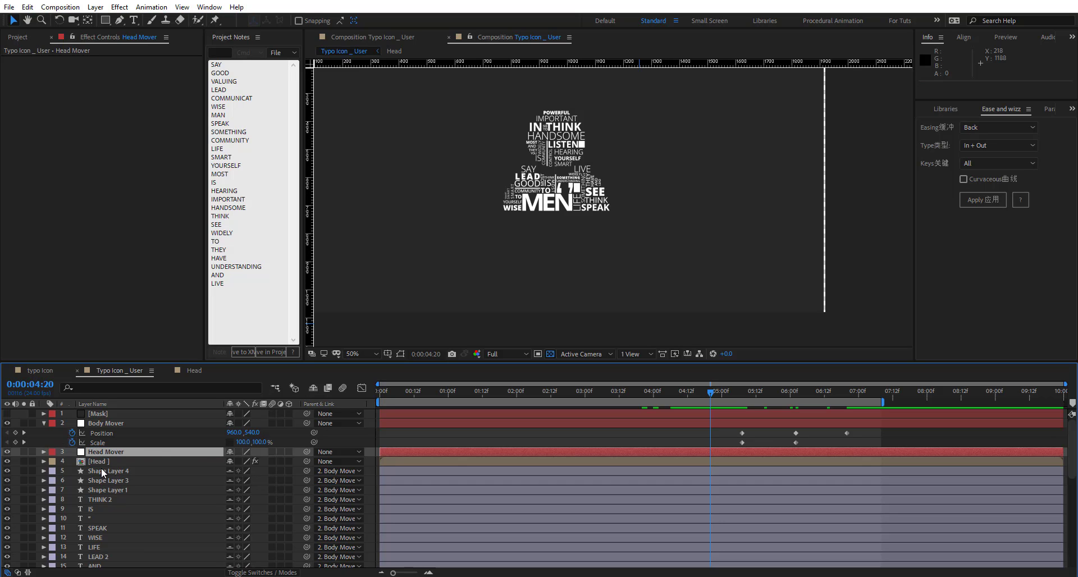
Keyframe Head Mover's Position and Scale at 0:00:05:07 and parent the Head layer to it
key("p")
key("shift+s")
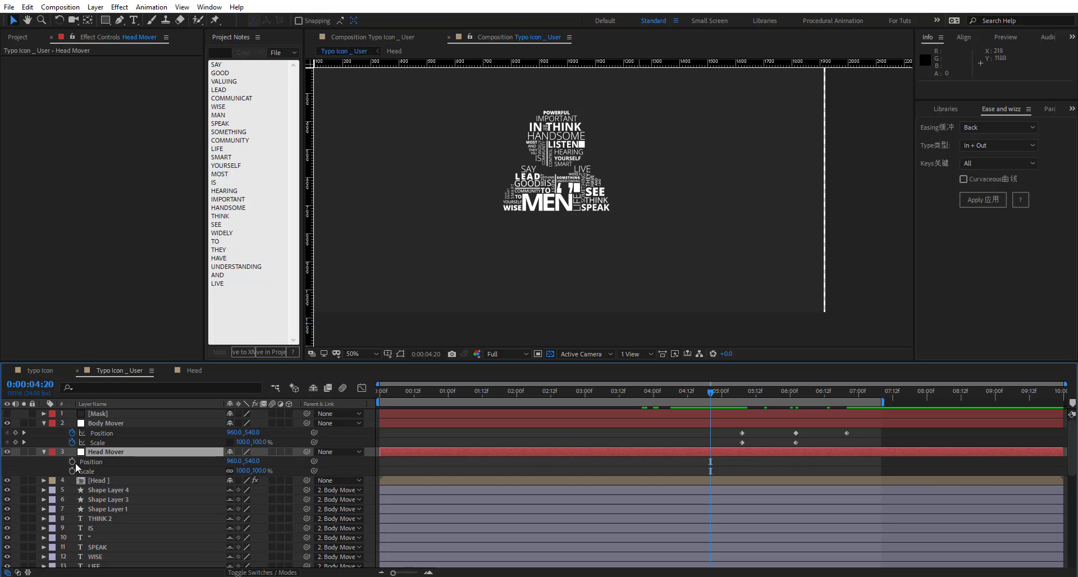
left_click(71, 461)
left_click(71, 471)
left_click_drag(710, 470, 743, 470)
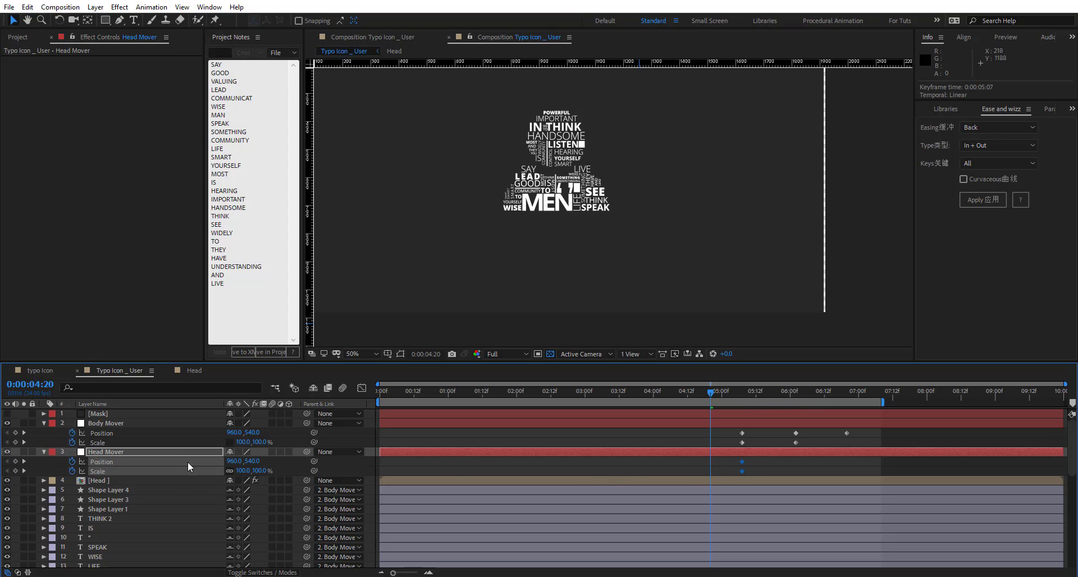
left_click_drag(711, 394, 742, 396)
left_click_drag(309, 480, 141, 453)
Separate the dimensions of Head Mover's Position and remove the keyframes from its X Position
left_click_drag(782, 396, 794, 396)
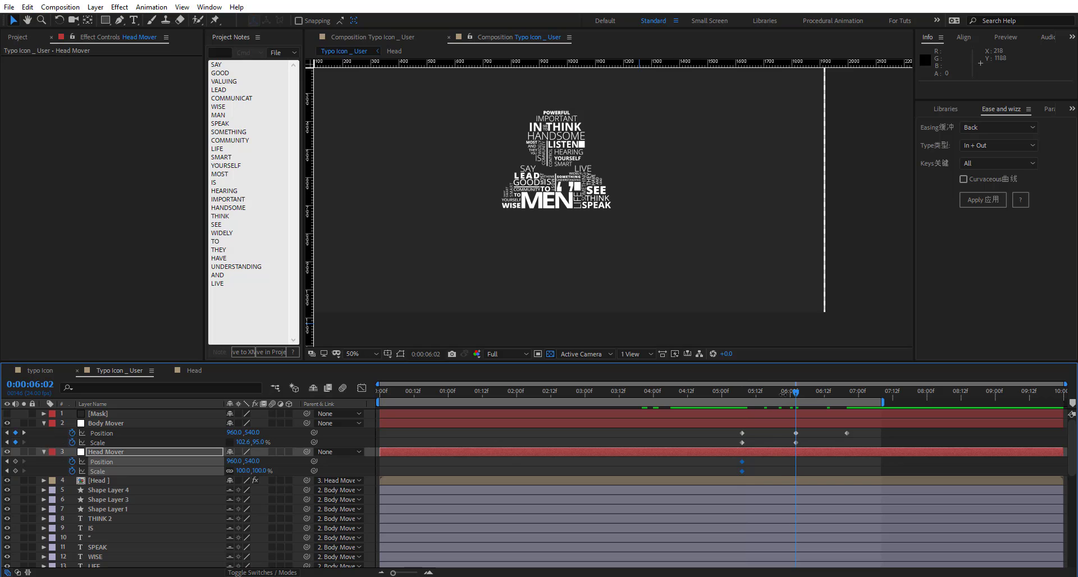
right_click(122, 463)
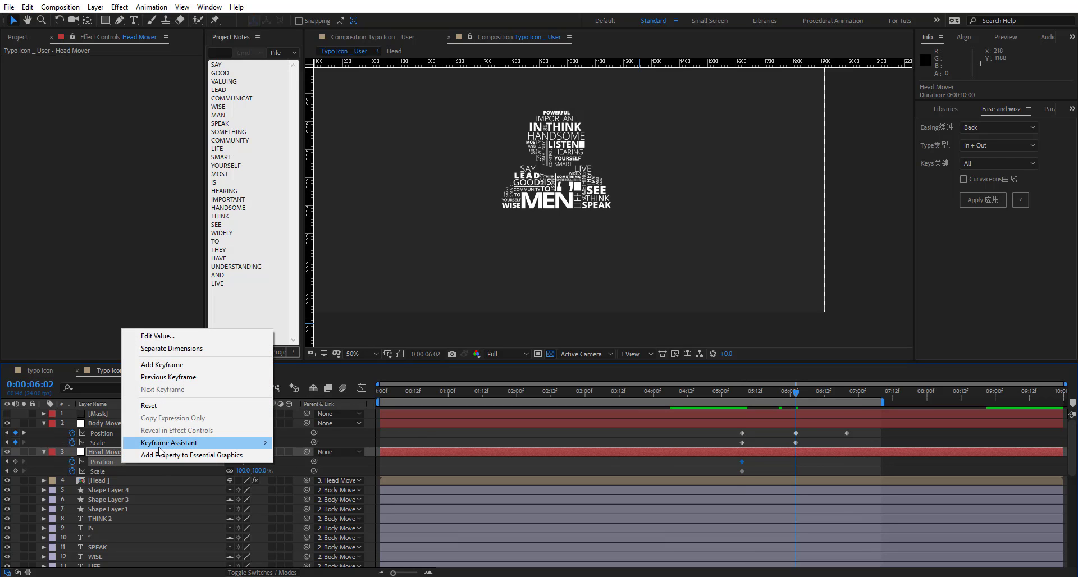
left_click(171, 348)
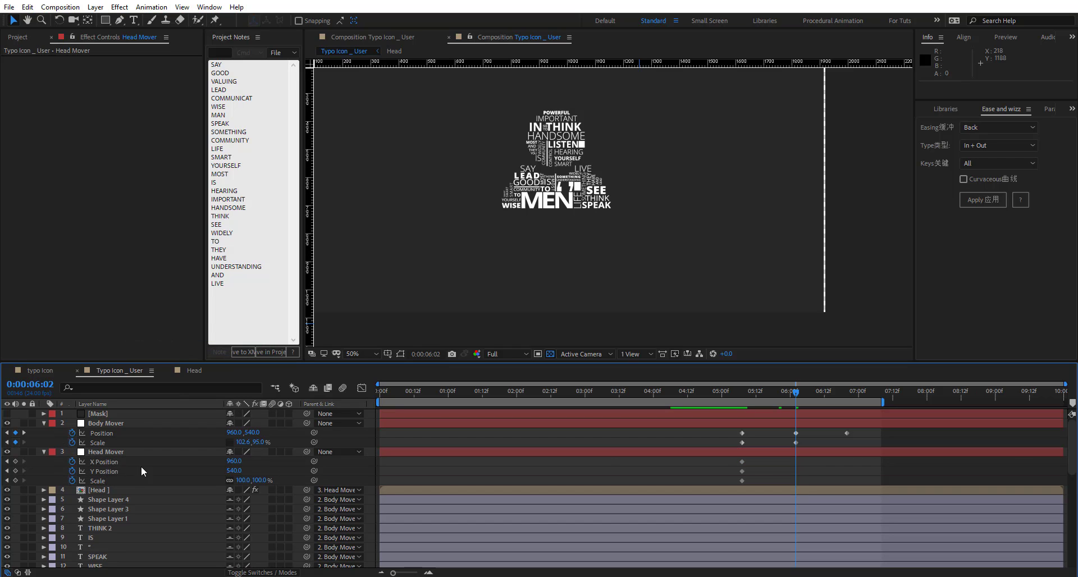
left_click(110, 463)
key("Delete")
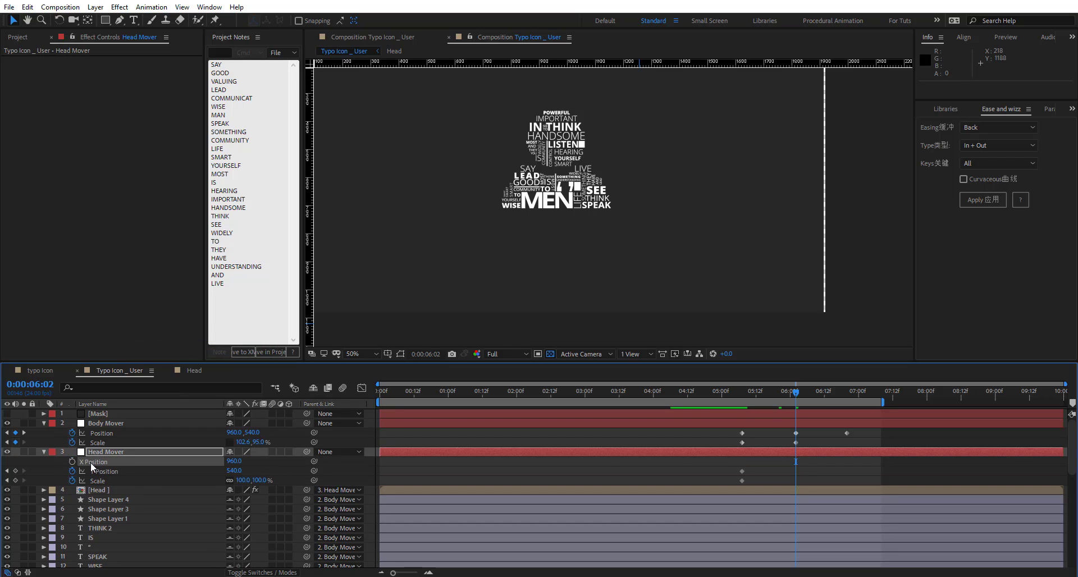
Separate the dimensions of Body Mover's Position, remove its X Position keyframes, and show only the keyframed properties of both movers
left_click(102, 431)
right_click(102, 431)
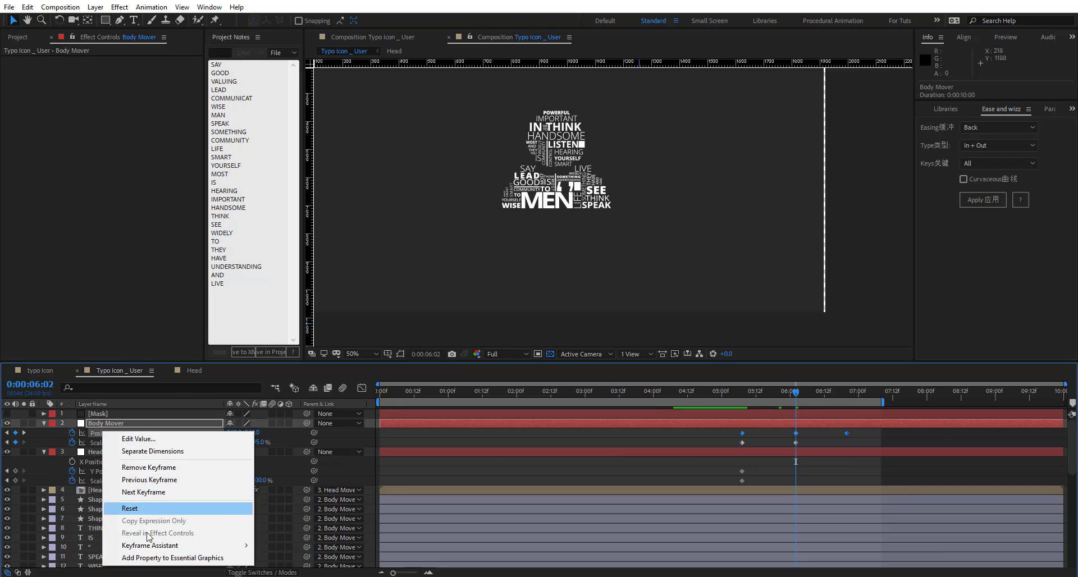
left_click(143, 451)
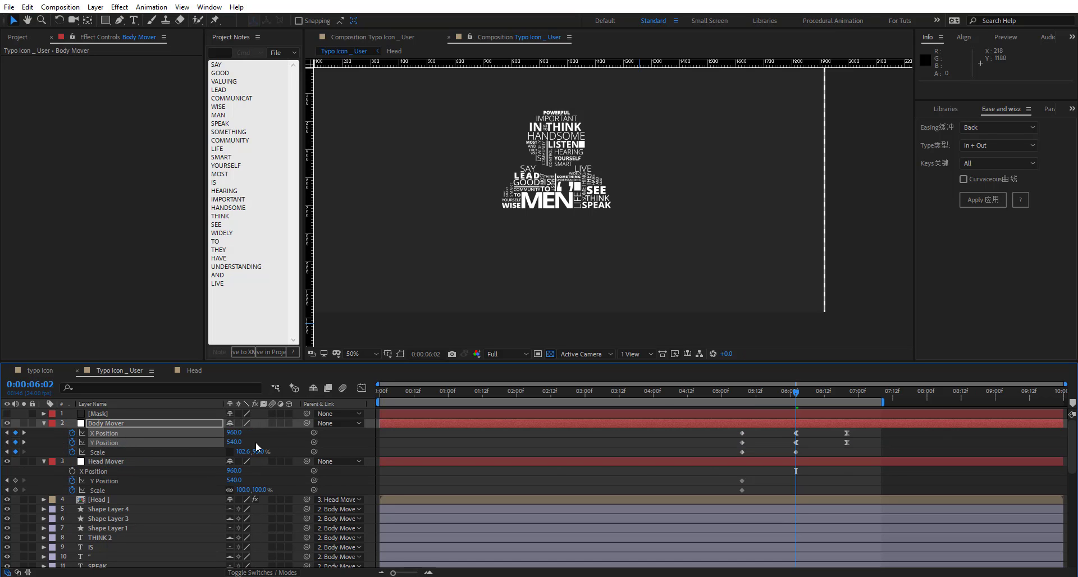
left_click(130, 431)
key("Delete")
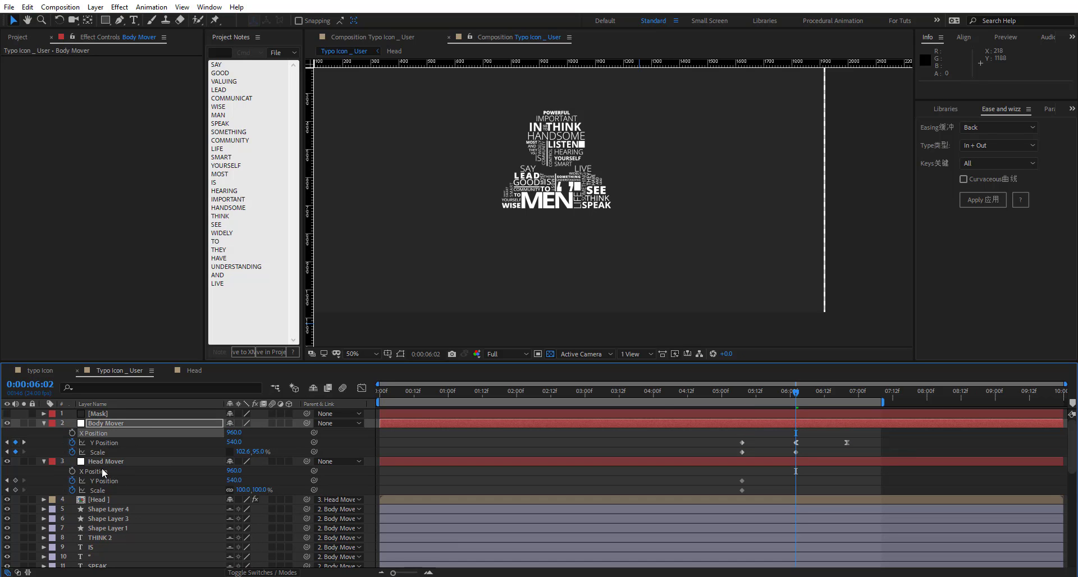
left_click(129, 461)
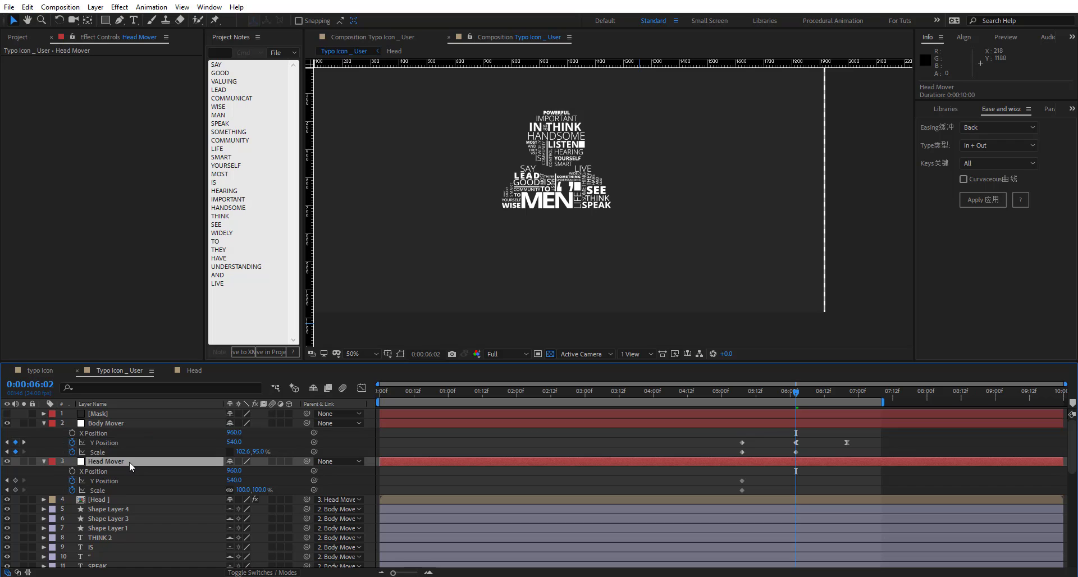
key("u")
left_click(123, 426)
key("u")
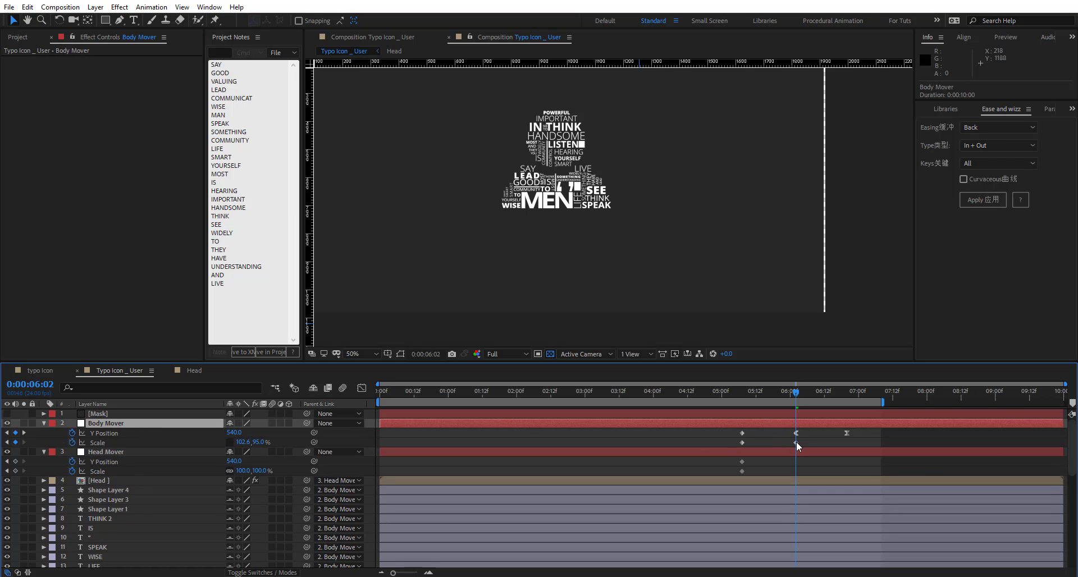
Keyframe Head Mover's Y Position at 444 and unlinked Scale at 95 by 89% at 0:00:06:02, and its Y Position at 1257 at 0:00:06:20
left_click_drag(244, 463, 176, 457)
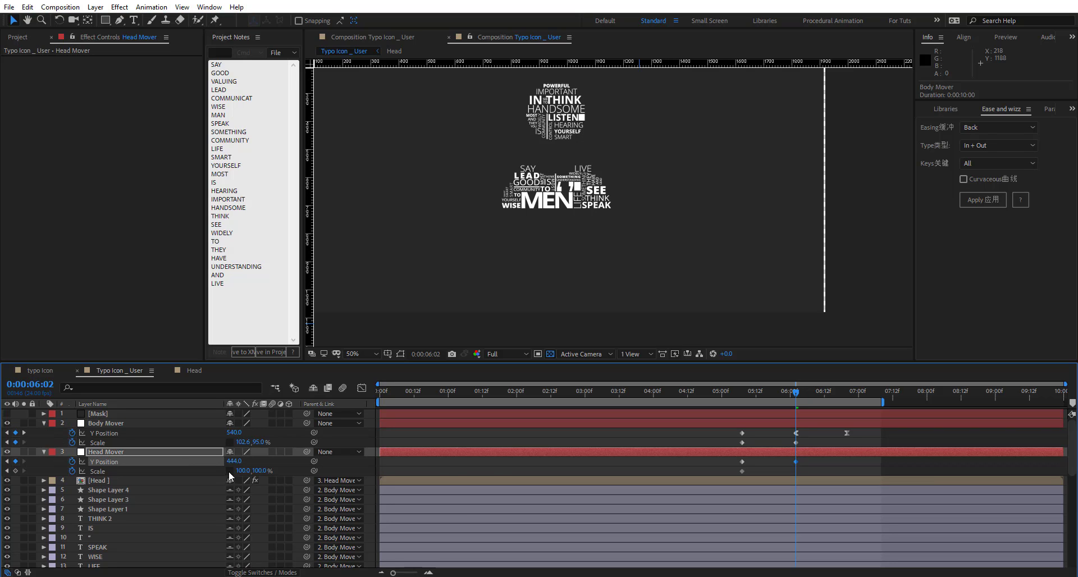
left_click_drag(259, 471, 235, 470)
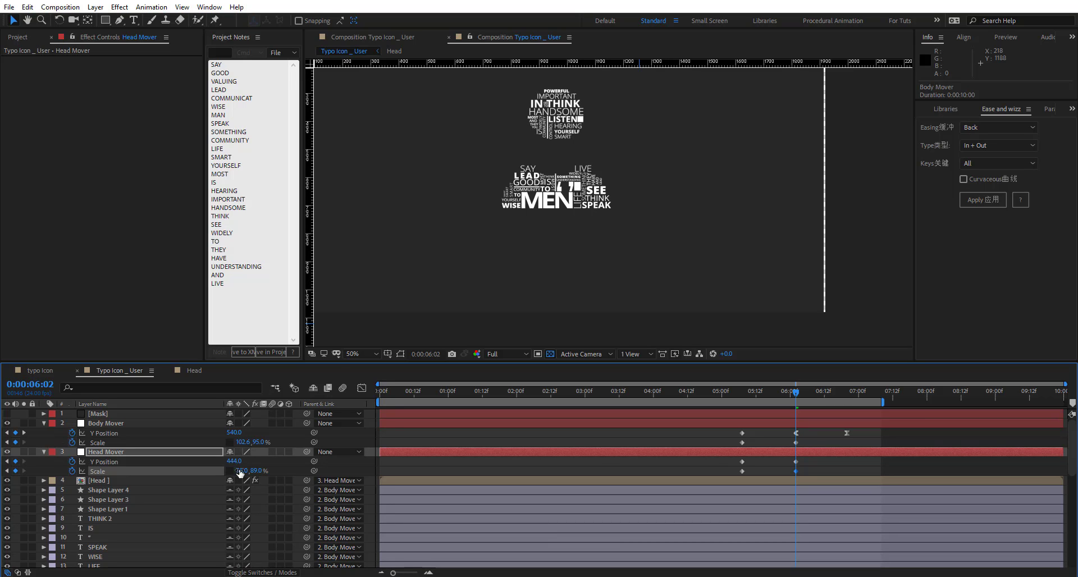
left_click_drag(794, 392, 845, 413)
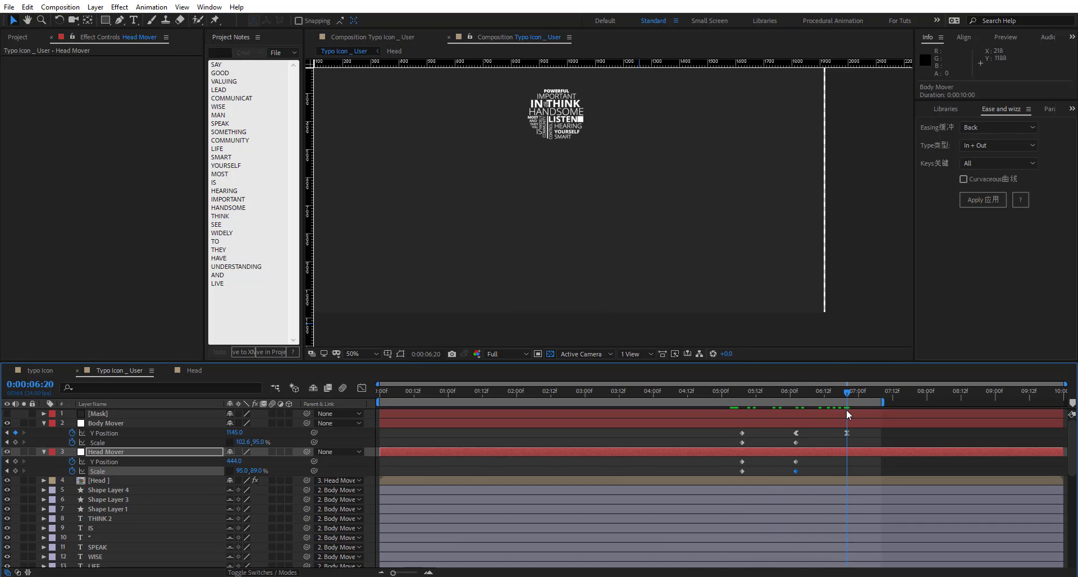
left_click_drag(226, 459, 750, 531)
left_click(726, 425)
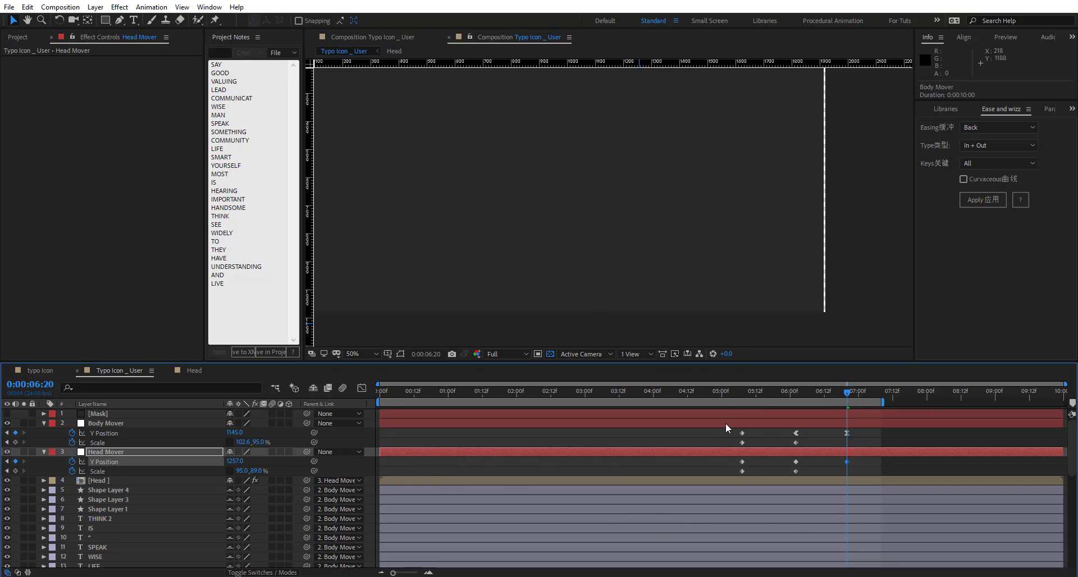
left_click_drag(713, 395, 825, 411)
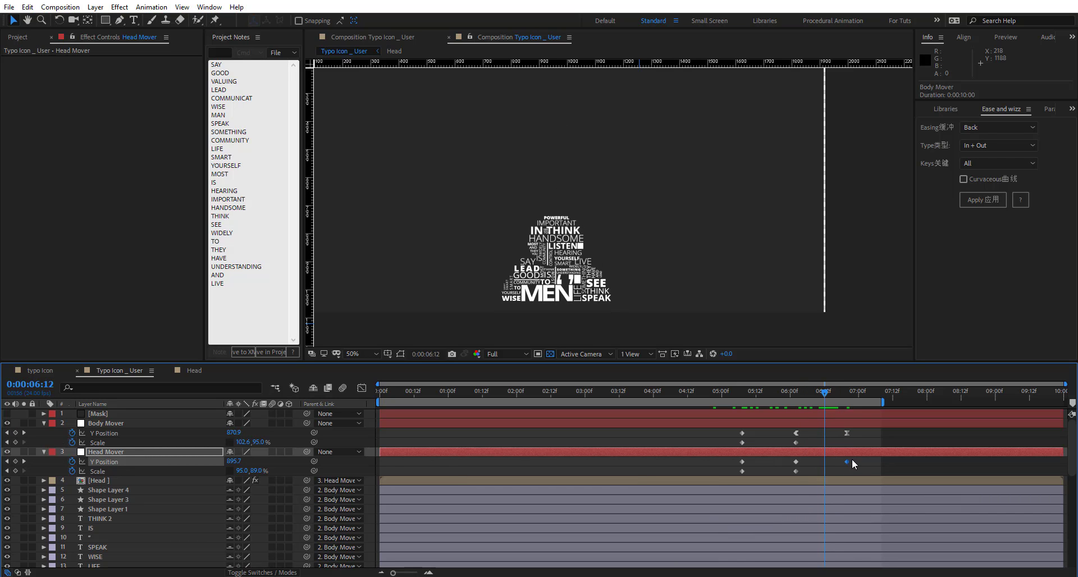
Apply Easy Ease to all Head Mover and Body Mover keyframes and move Body Mover's last Y Position keyframe to 0:00:06:12
left_click_drag(862, 459, 726, 476)
key("F9")
left_click_drag(861, 429, 733, 446)
key("F9")
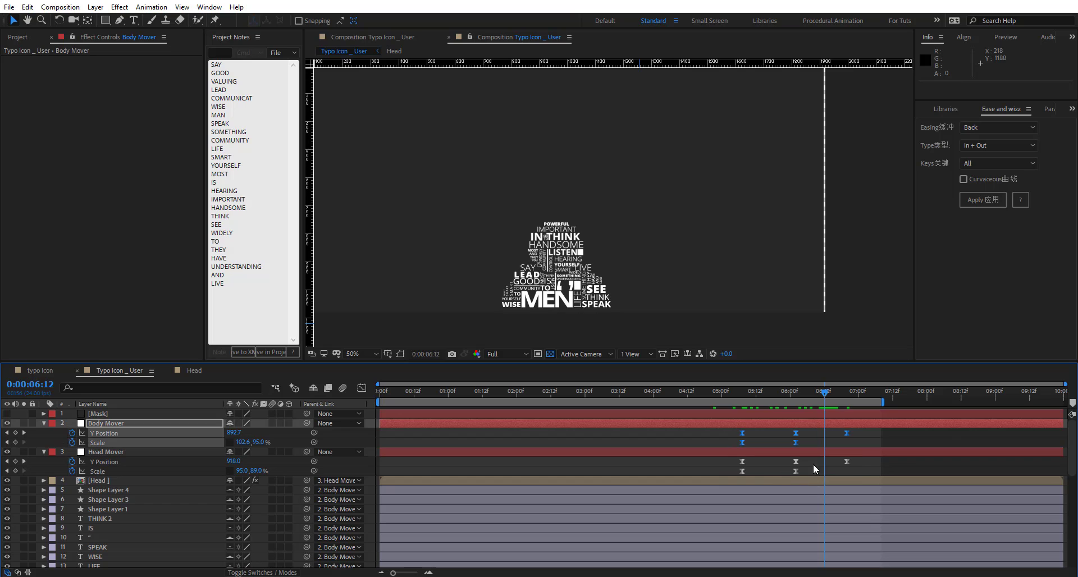
left_click_drag(847, 432, 823, 436)
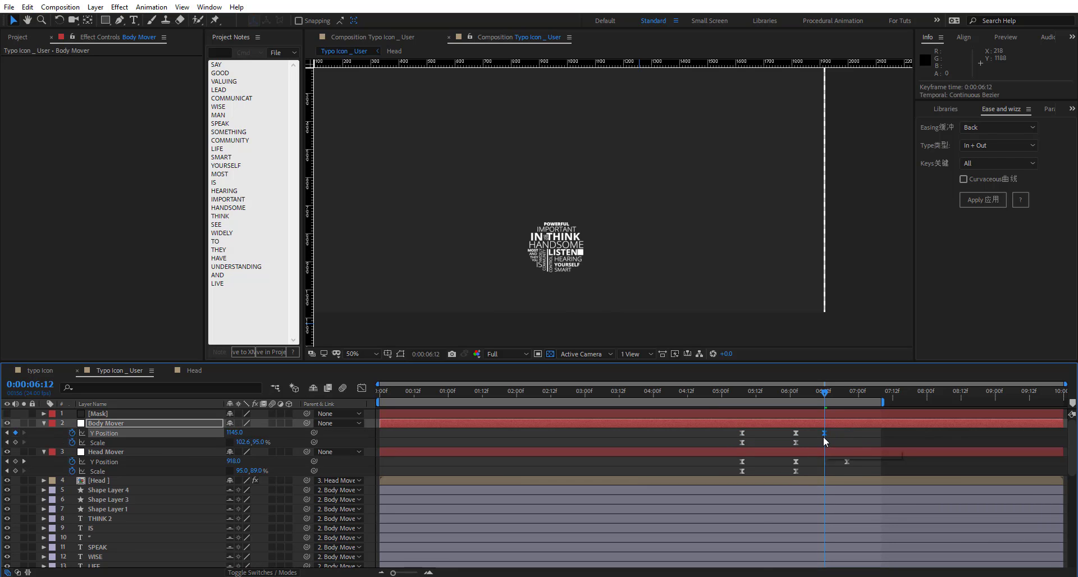
Limit the work area to 0:00:04:22 through 0:00:07:06 and preview the exit animation
left_click(717, 392)
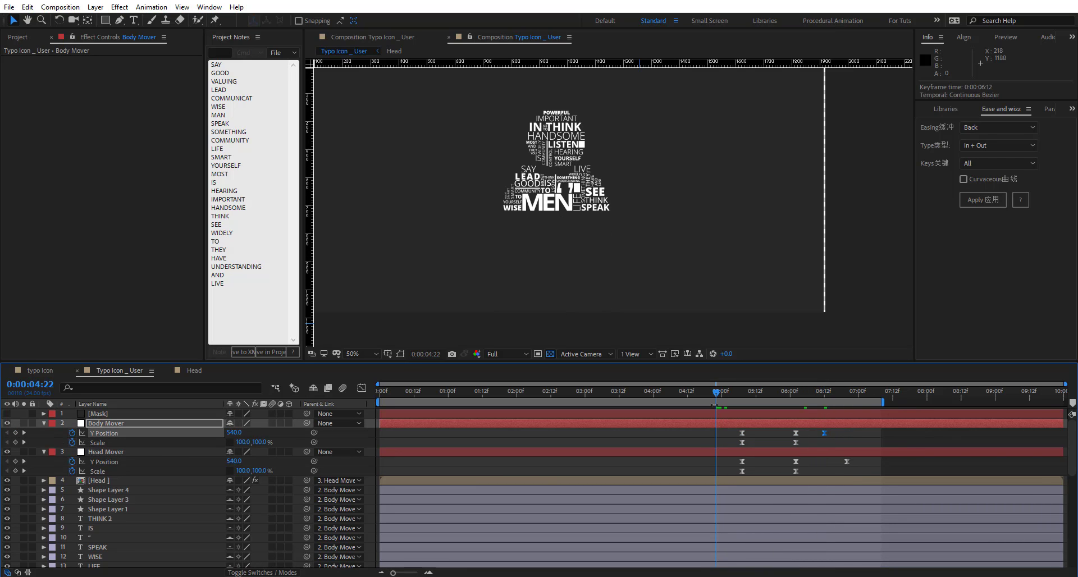
key("n")
key("b")
left_click_drag(716, 397, 875, 398)
key("n")
key("space")
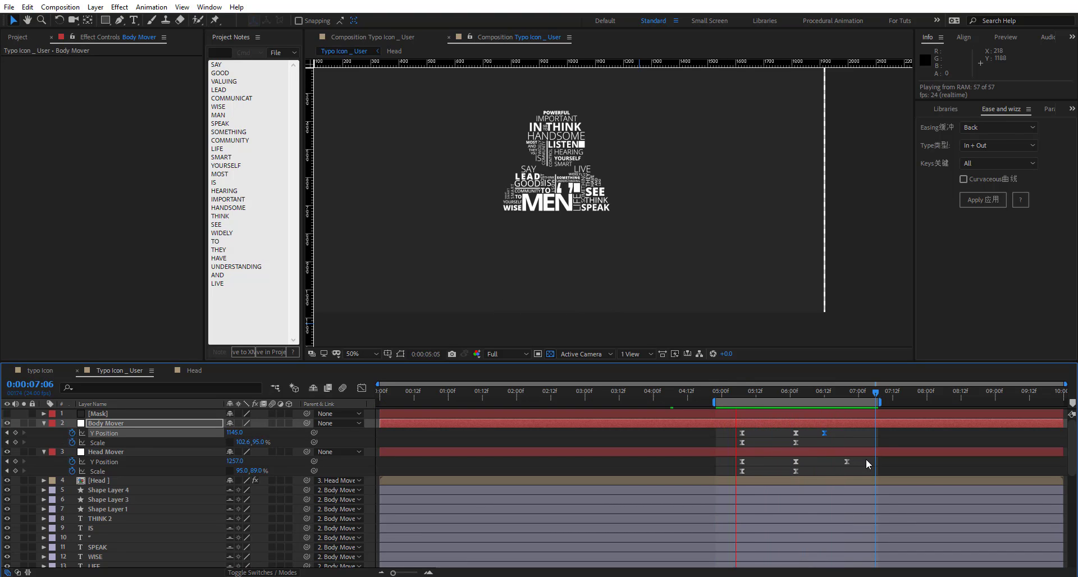
key("space")
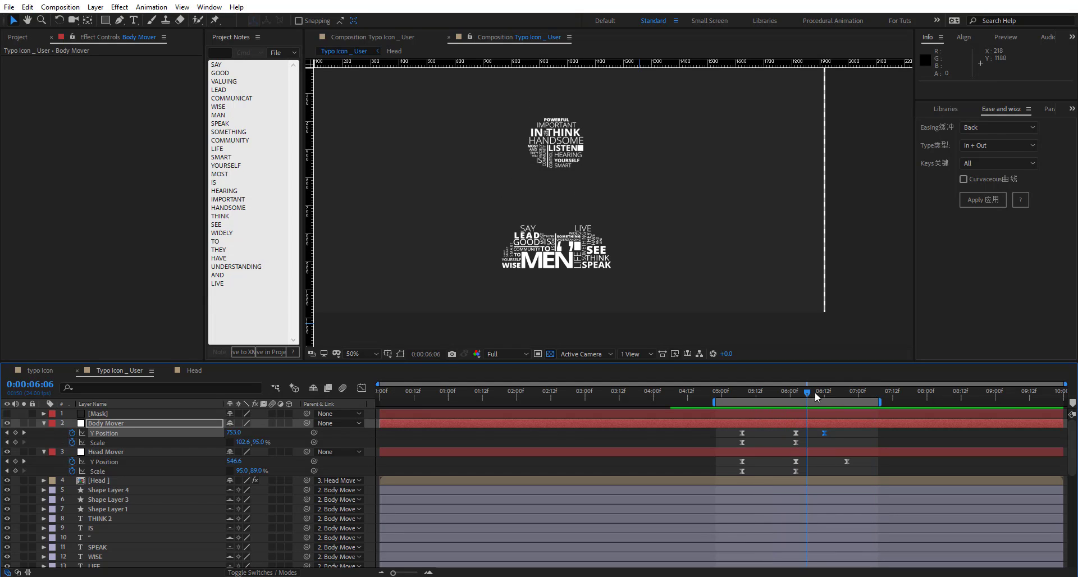
Set Head Mover's Scale keyframe at 0:00:06:02 to 100 by 90%
left_click(793, 392)
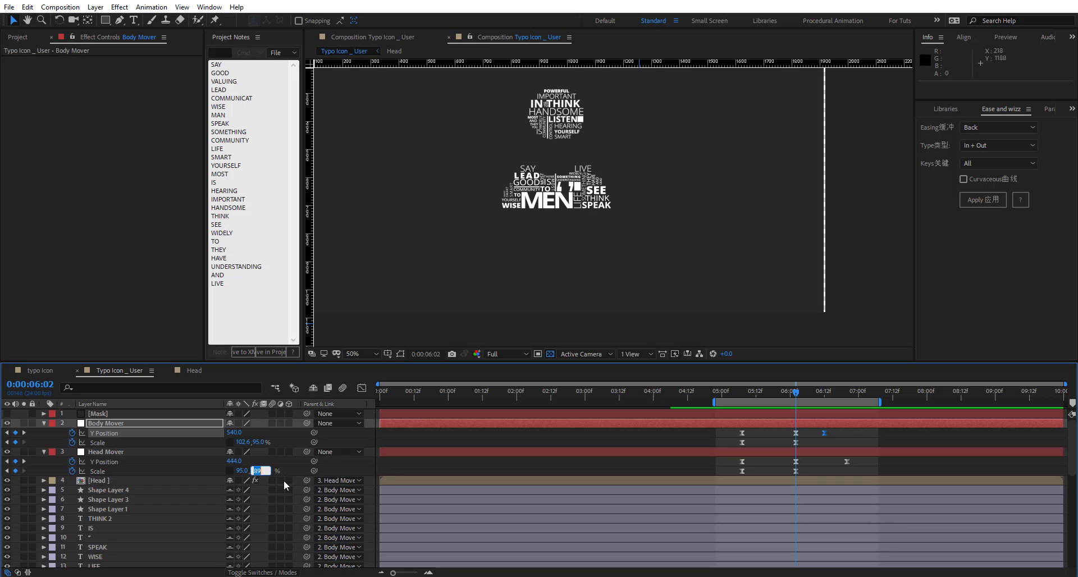
type("90")
key("Return")
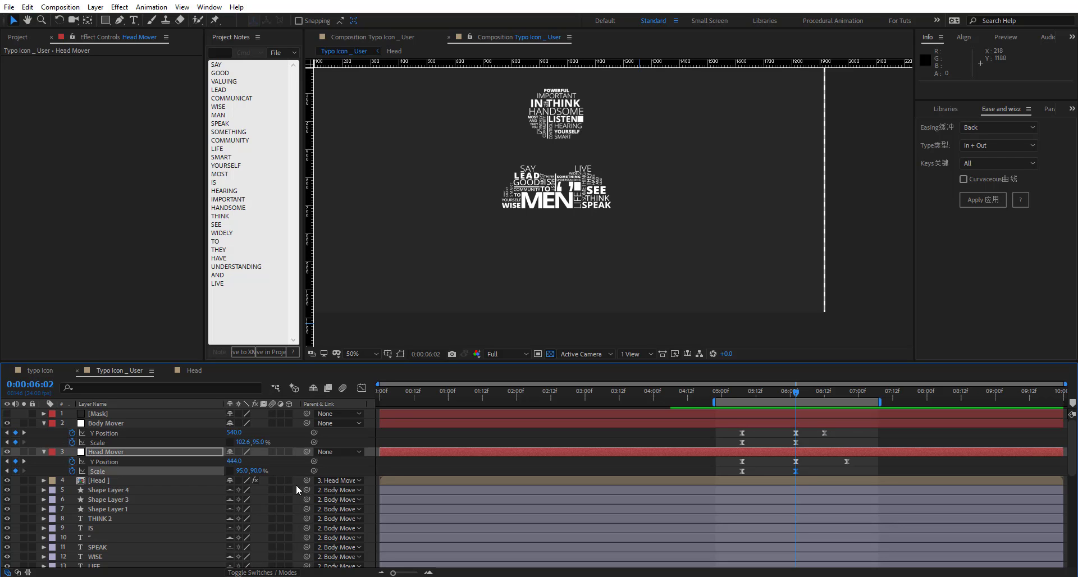
left_click(238, 470)
type("100")
key("Return")
mouse_move(794, 397)
left_mouse_down()
mouse_move(729, 399)
mouse_move(846, 402)
mouse_move(787, 407)
left_mouse_up()
Apply Ease and Wizz Back easing of type Out to the Y Position of both movers and preview it
left_click(104, 461)
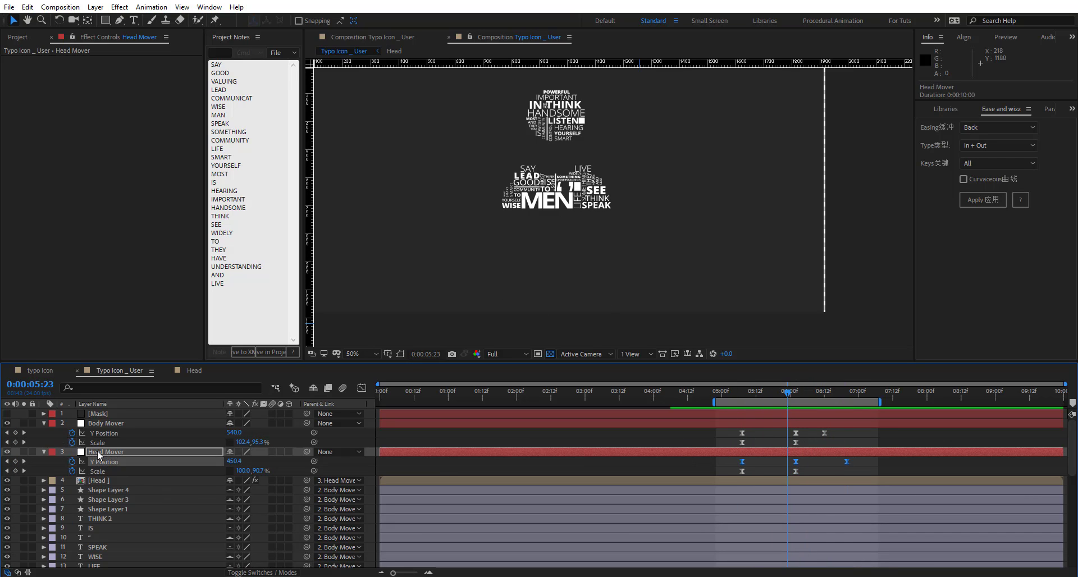
left_click(104, 433, "shift")
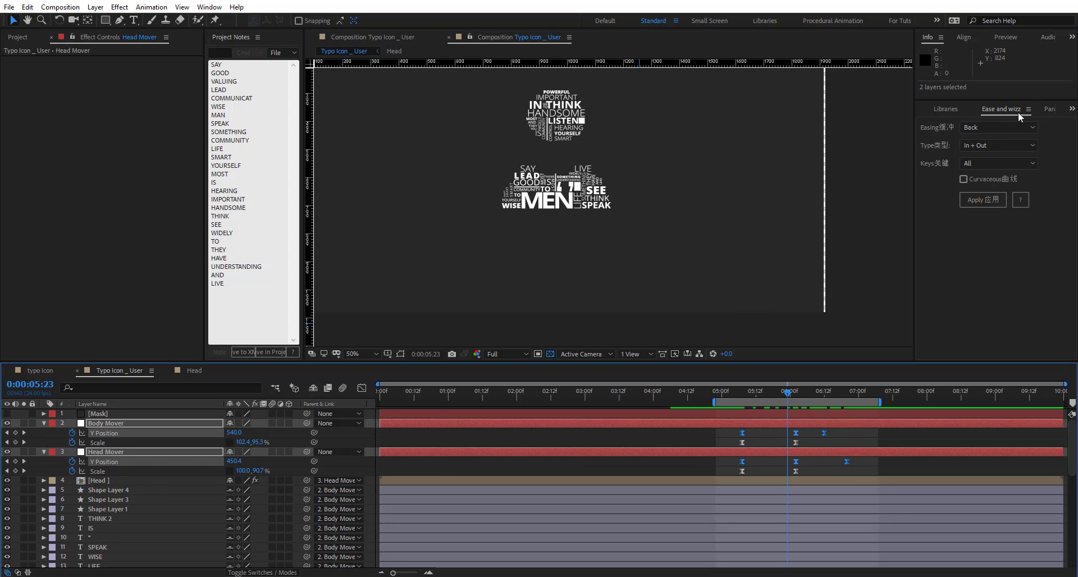
left_click(997, 147)
left_click(981, 178)
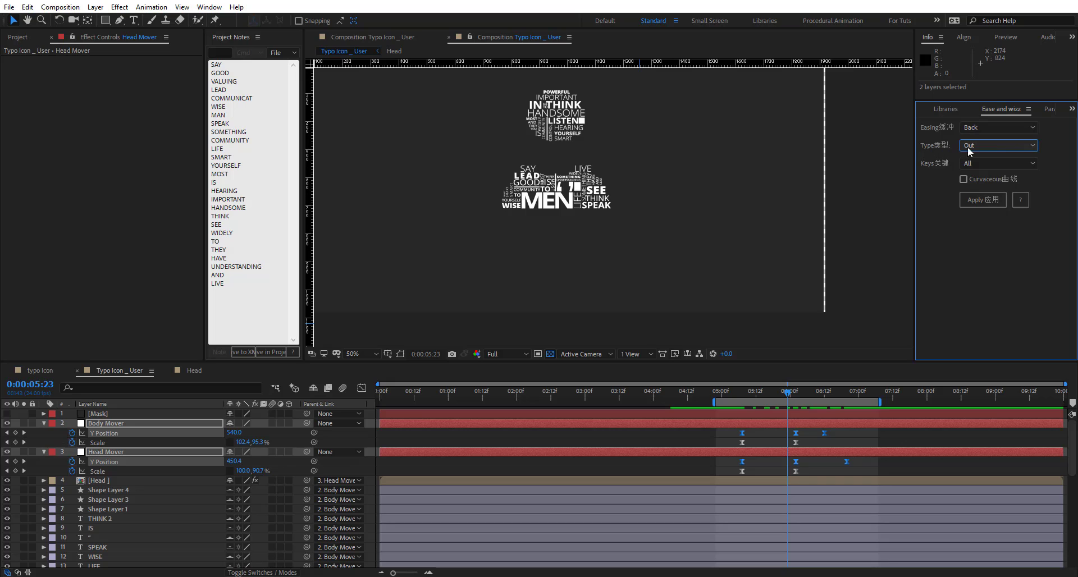
left_click(978, 204)
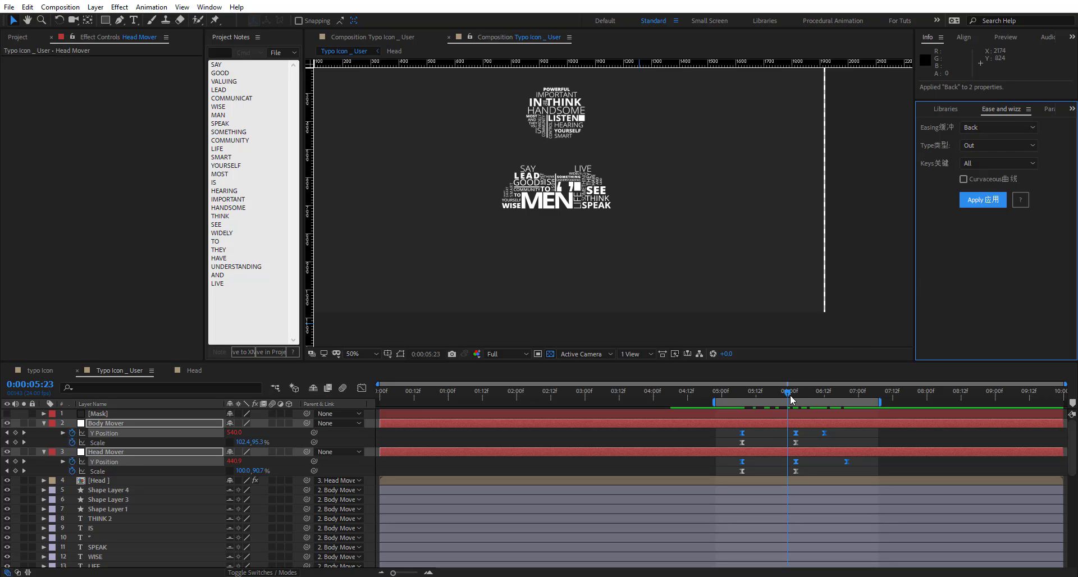
key("space")
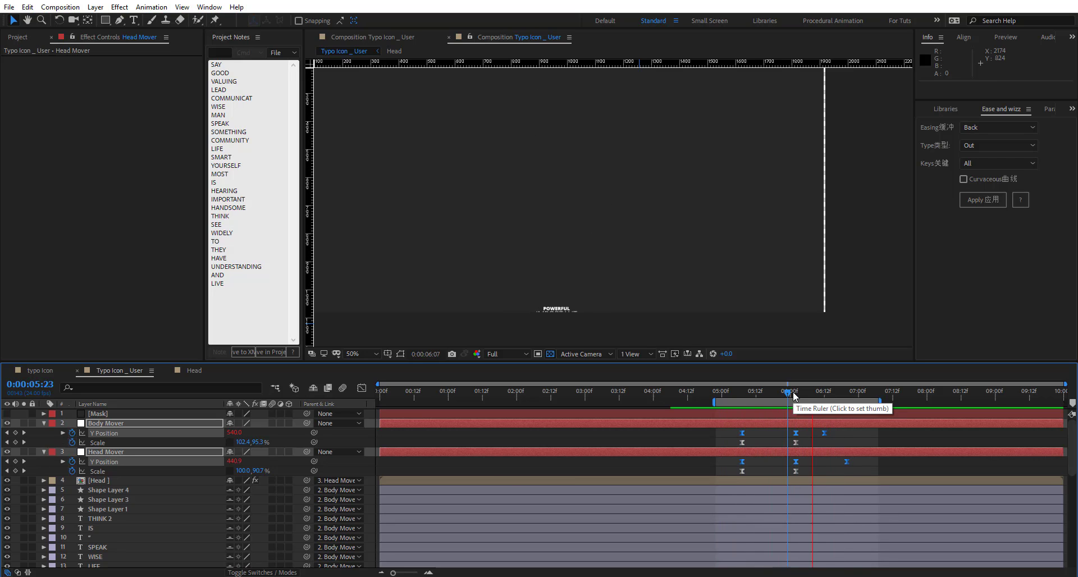
Raise the body slightly by setting Body Mover's Y Position keyframe at 0:00:06:02 to about 507
left_click(740, 392)
left_click_drag(744, 392, 801, 400)
left_click_drag(234, 436, 219, 435)
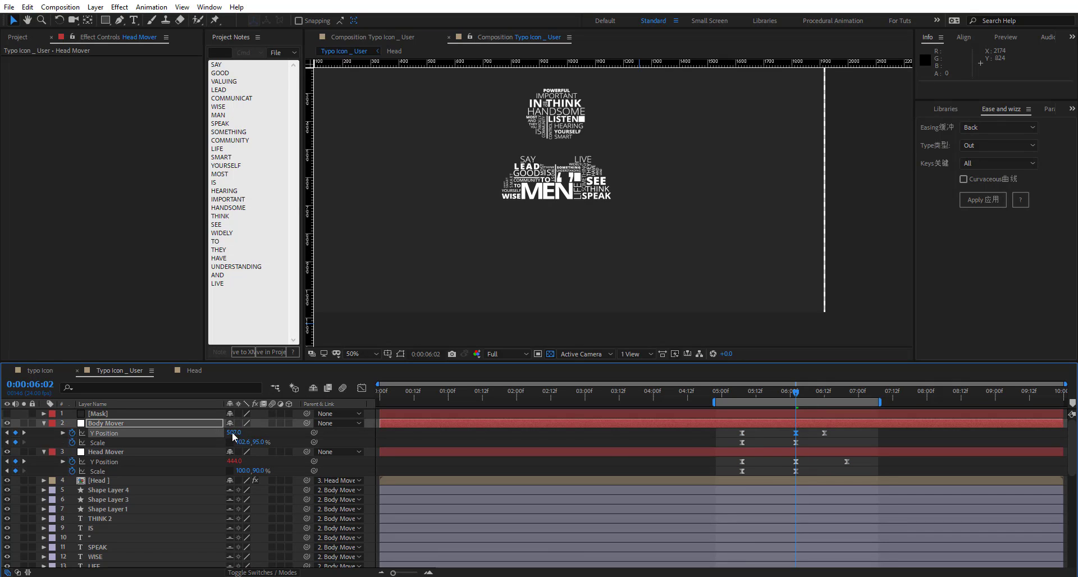
Delay Head Mover's first Y Position keyframe to 0:00:05:09 and preview the timing
left_click_drag(794, 396, 745, 412)
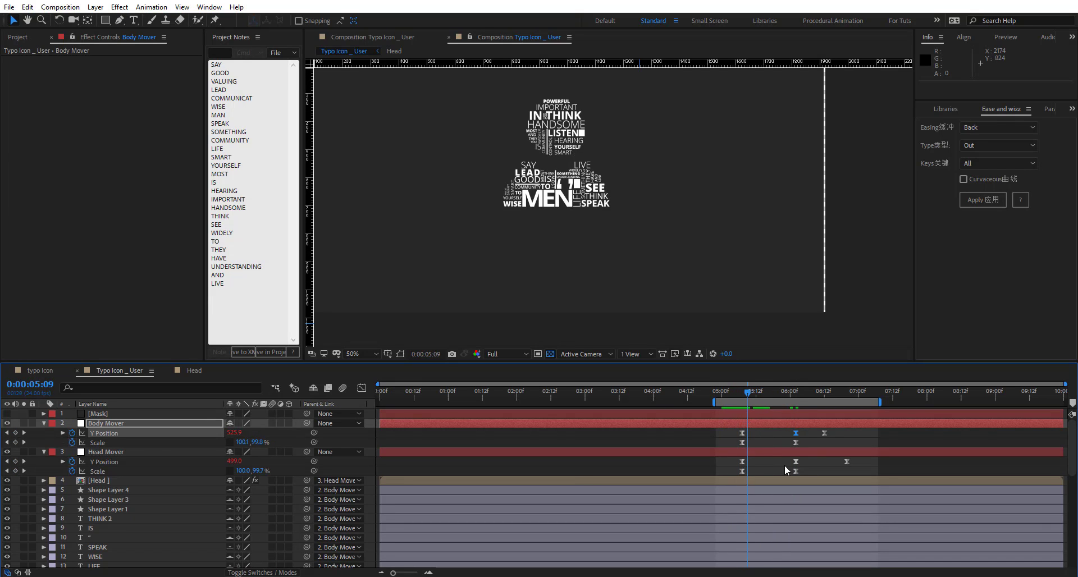
left_click_drag(744, 460, 751, 461)
mouse_move(746, 395)
left_mouse_down()
mouse_move(732, 398)
mouse_move(746, 398)
left_mouse_up()
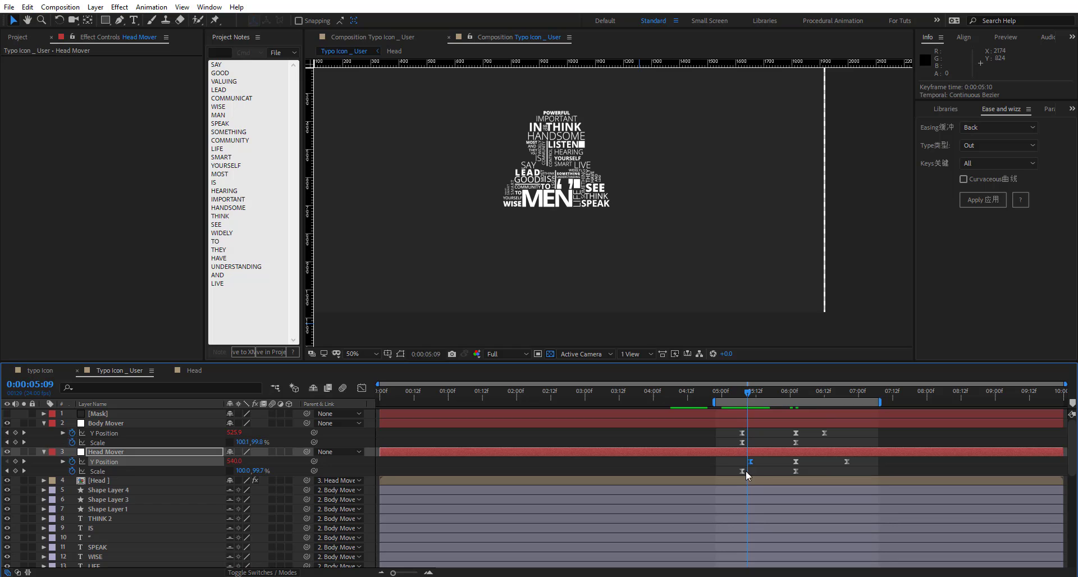
mouse_move(747, 396)
left_mouse_down()
mouse_move(724, 396)
mouse_move(789, 397)
mouse_move(745, 399)
left_mouse_up()
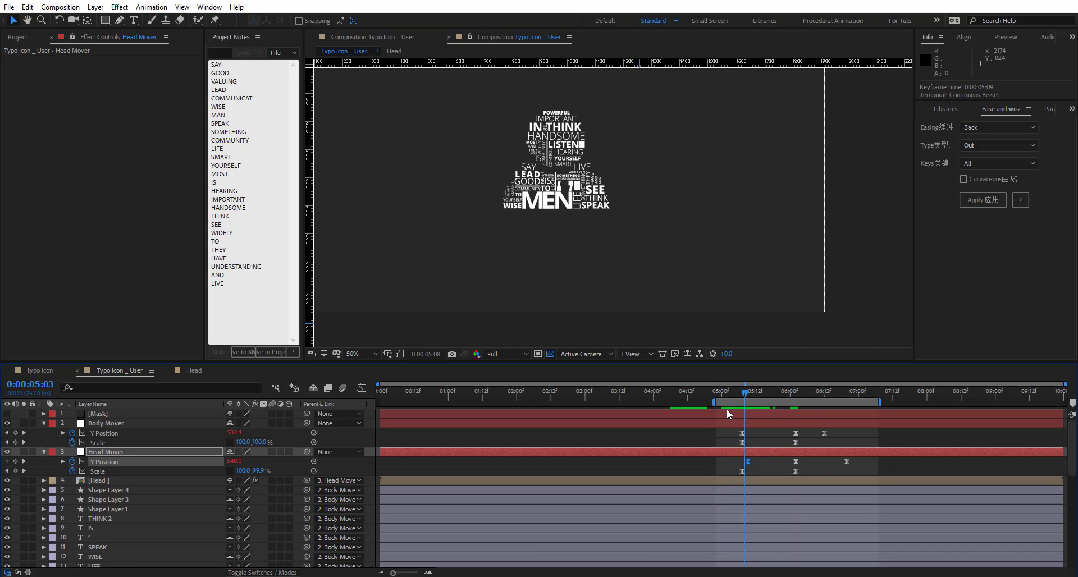
key("space")
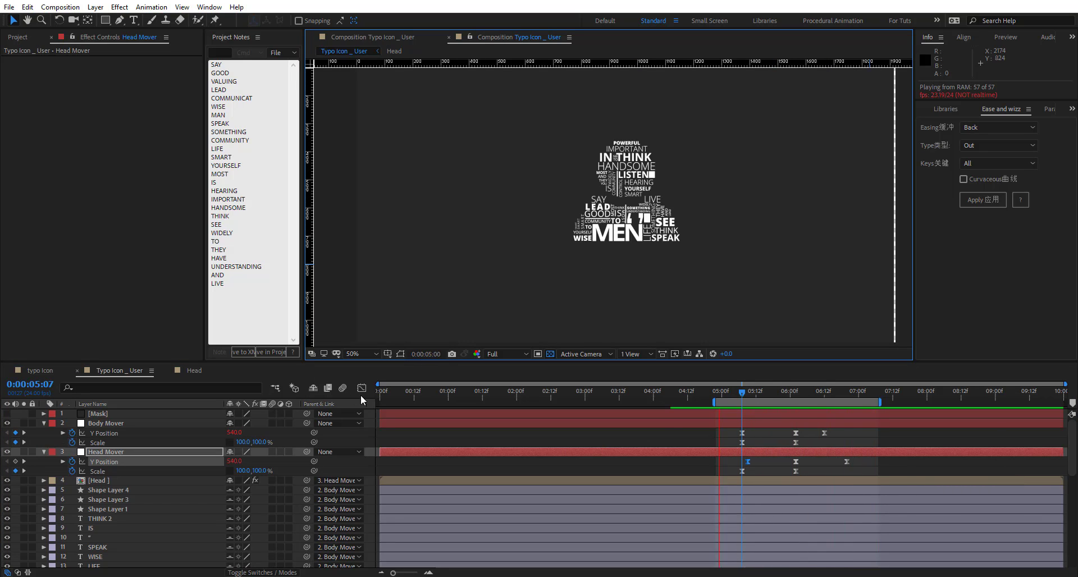
Collapse both mover layers and enable motion blur for the composition and its word layers
left_click(43, 423)
left_click(44, 432)
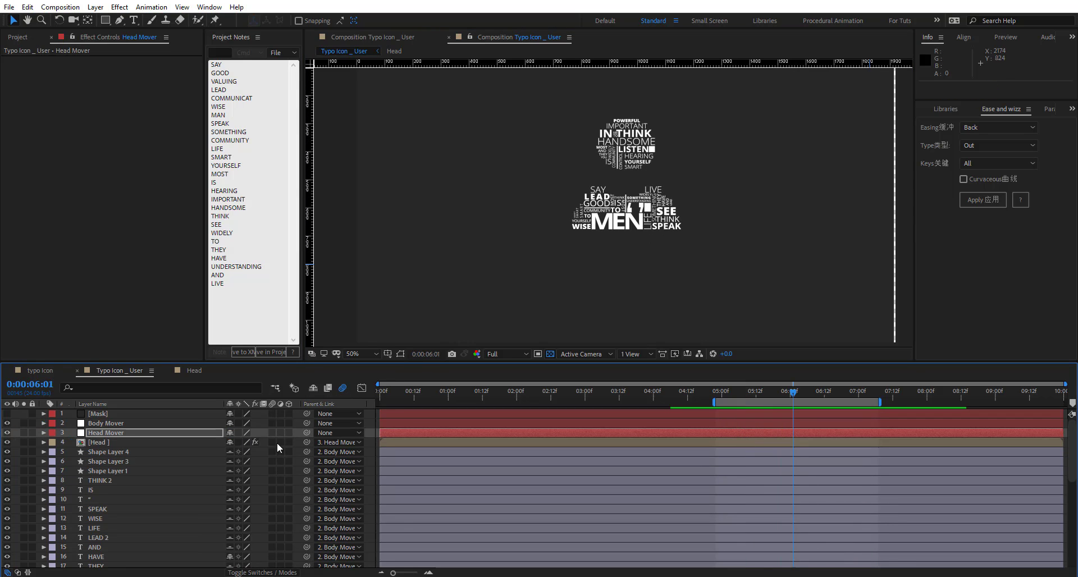
scroll(271, 449, "down", 8)
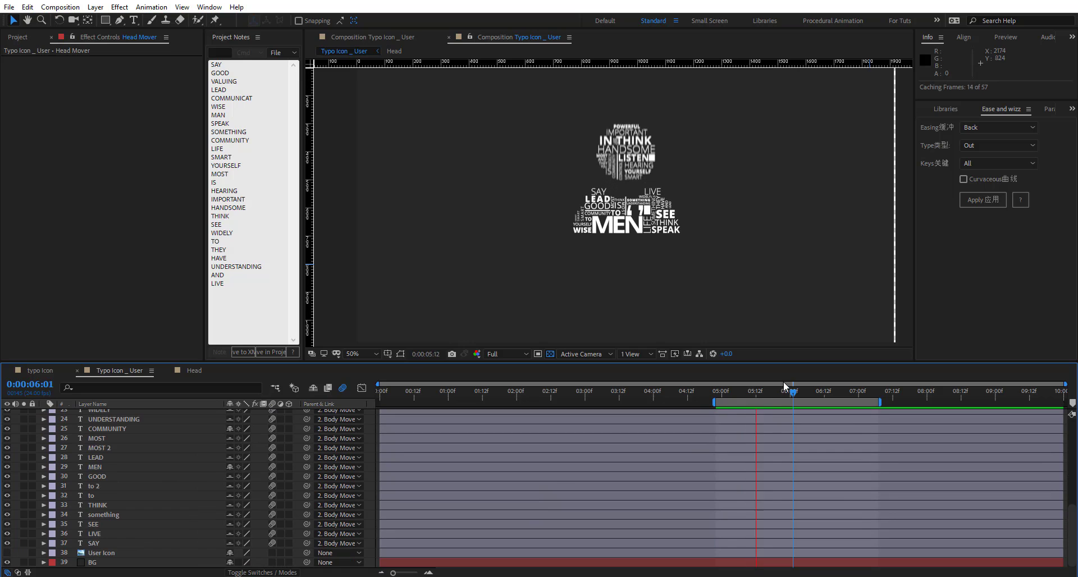
Extend the work area back to the start of the composition and preview the whole animation
left_click_drag(713, 402, 377, 402)
key("space")
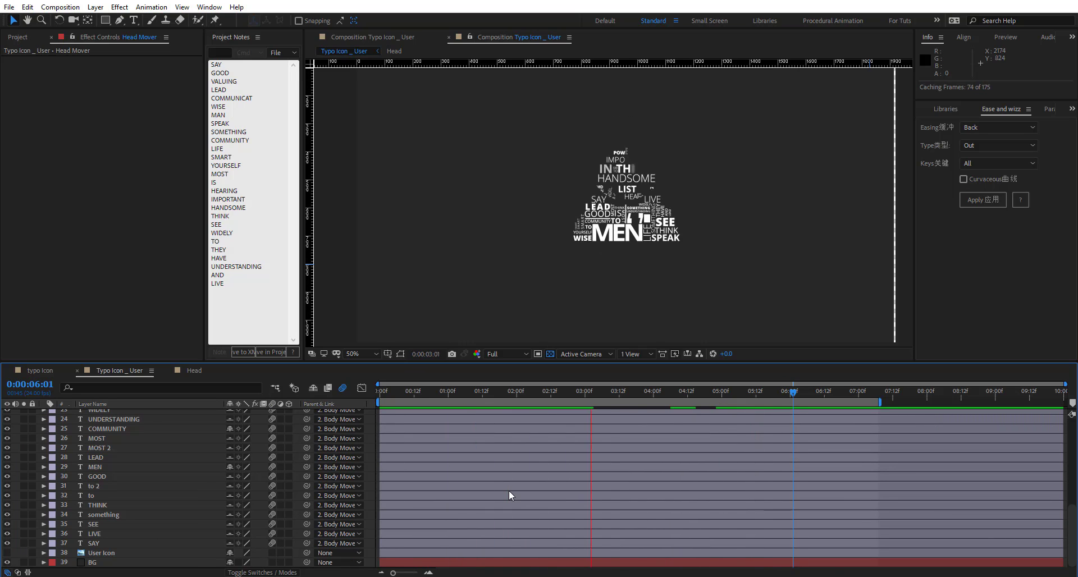